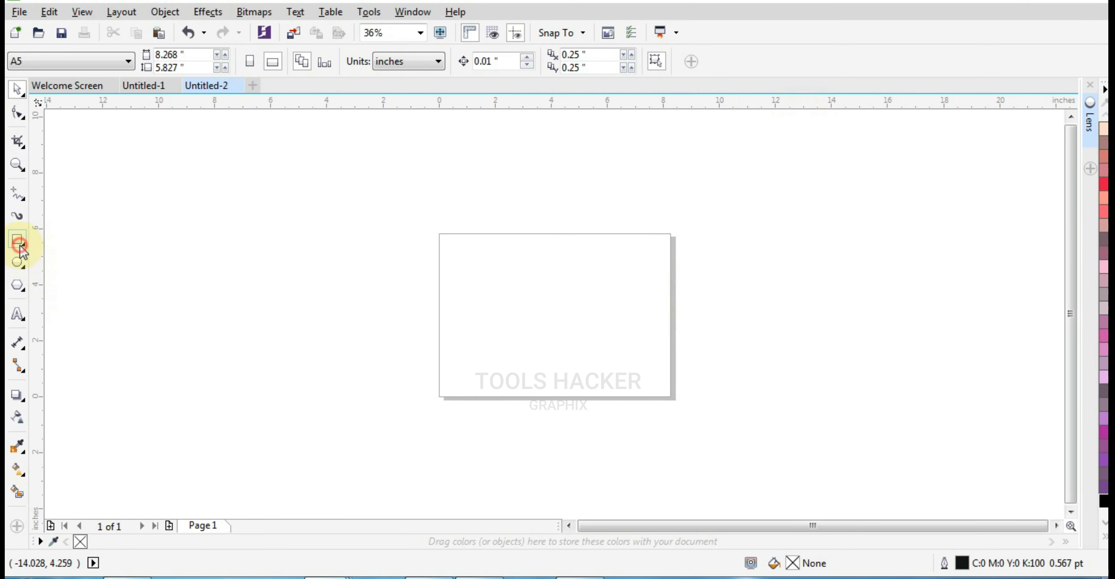
Add a rectangle matching the A5 page, 8.268 × 5.827 inches.
{"action": "double_click", "coordinate": [19, 245]}
Resize the page rectangle to a 3.44 × 2.125 inch card.
{"action": "left_click", "coordinate": [17, 89]}
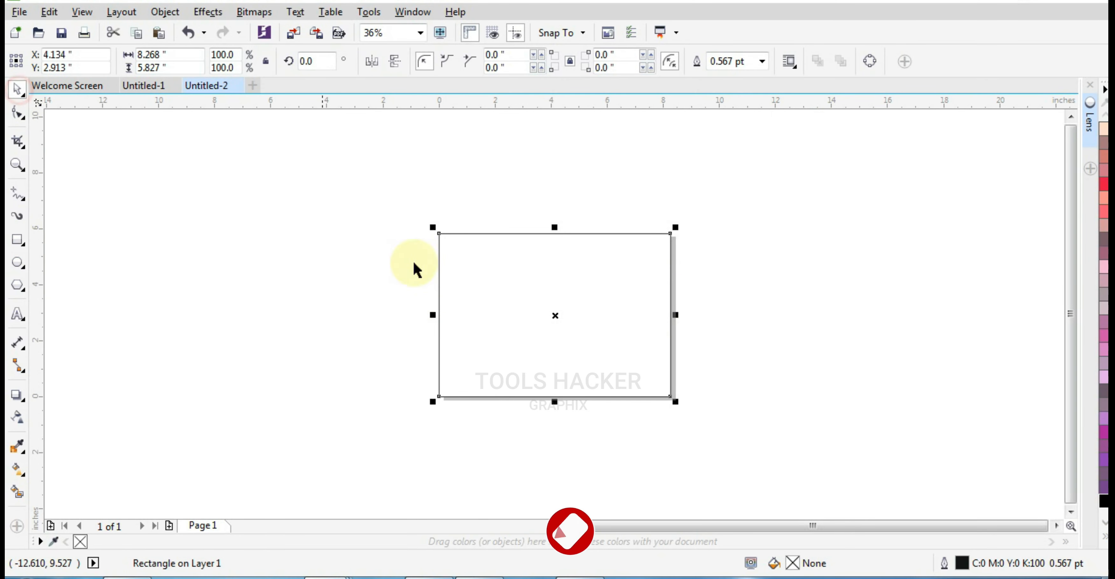
{"action": "scroll", "coordinate": [567, 344], "scroll_direction": "up", "scroll_amount": 2}
{"action": "scroll", "coordinate": [545, 307], "scroll_direction": "down", "scroll_amount": 2}
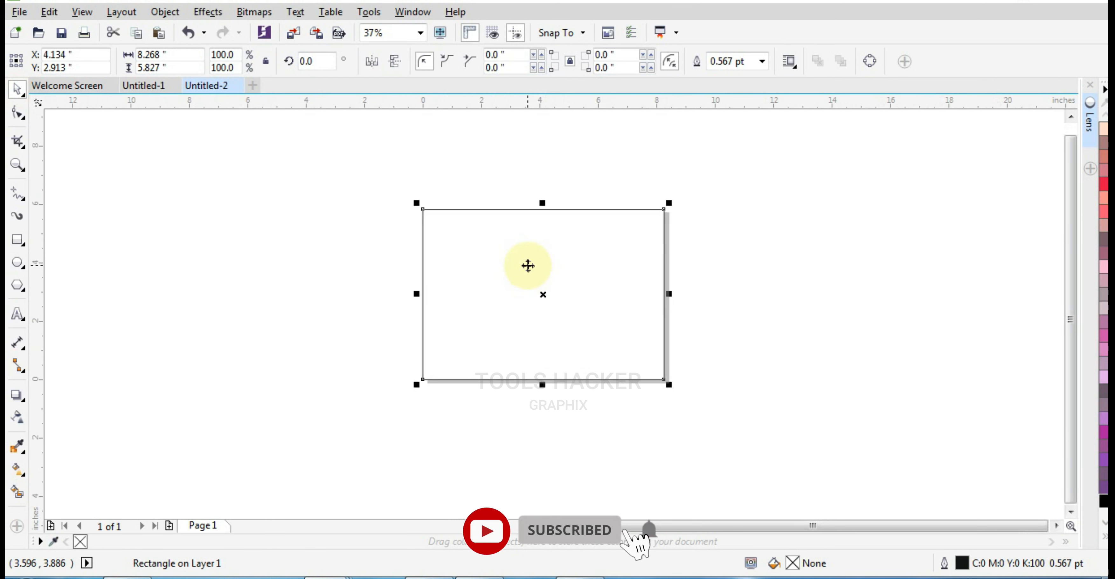
{"action": "scroll", "coordinate": [527, 265], "scroll_direction": "up", "scroll_amount": 2}
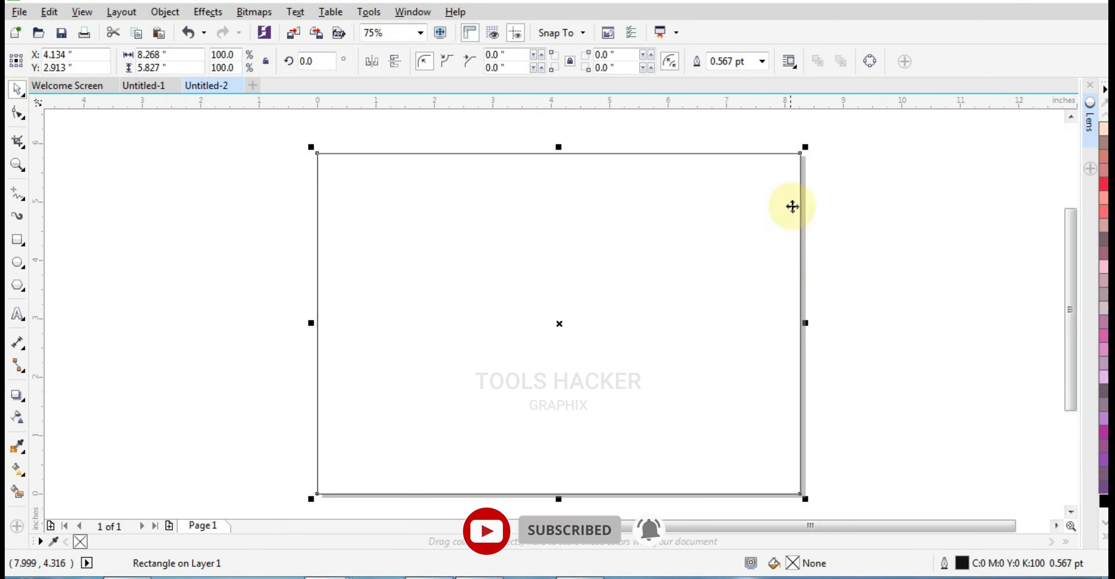
{"action": "left_click_drag", "start_coordinate": [804, 149], "coordinate": [721, 261]}
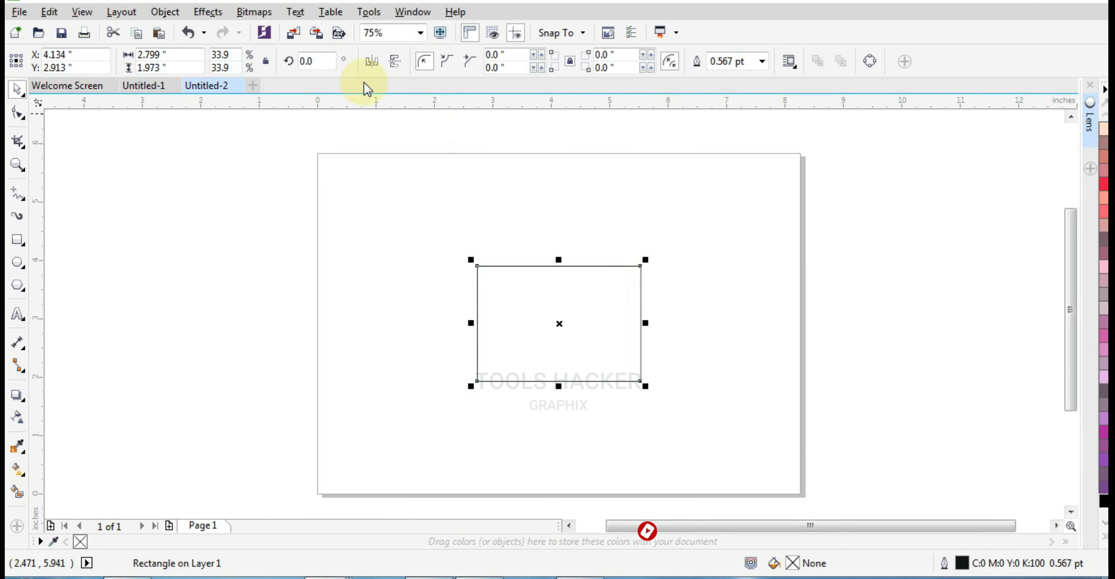
{"action": "double_click", "coordinate": [190, 55]}
{"action": "type", "text": "3.44"}
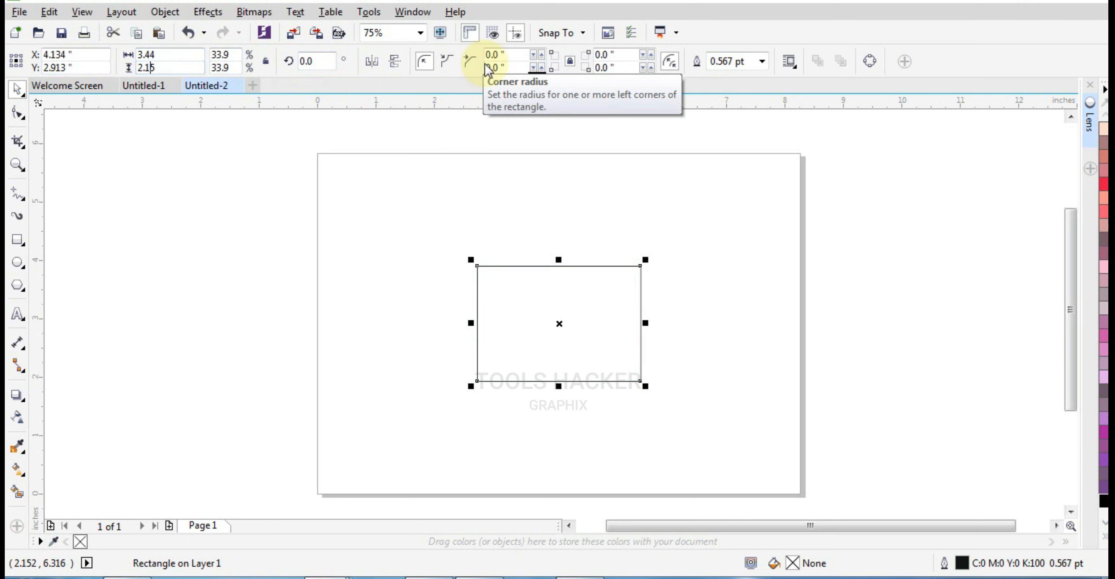
{"action": "key", "text": "Return"}
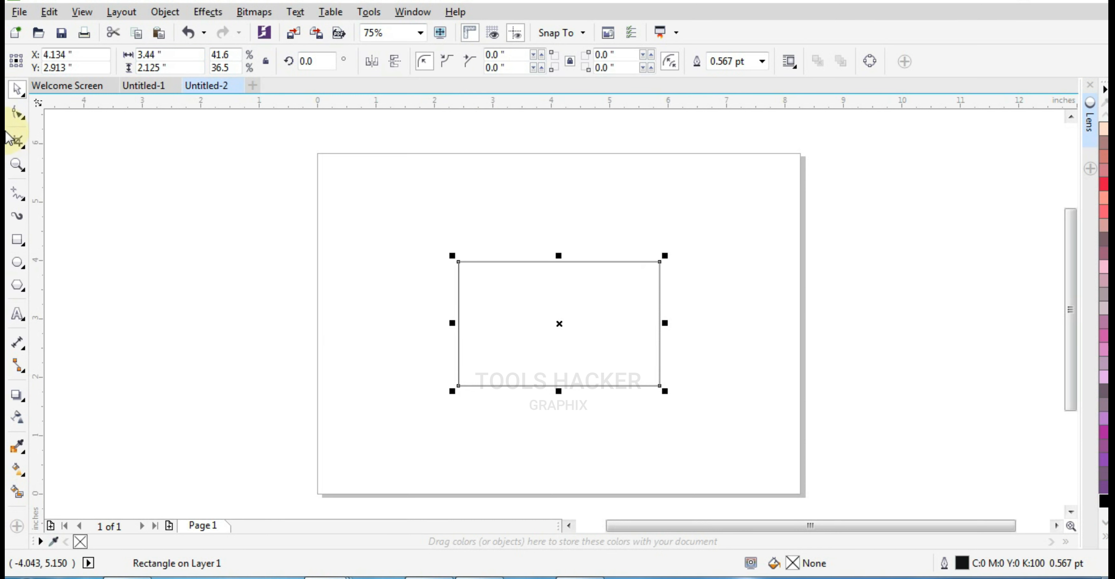
Round all four card corners to a 0.12-inch radius.
{"action": "left_click", "coordinate": [17, 114]}
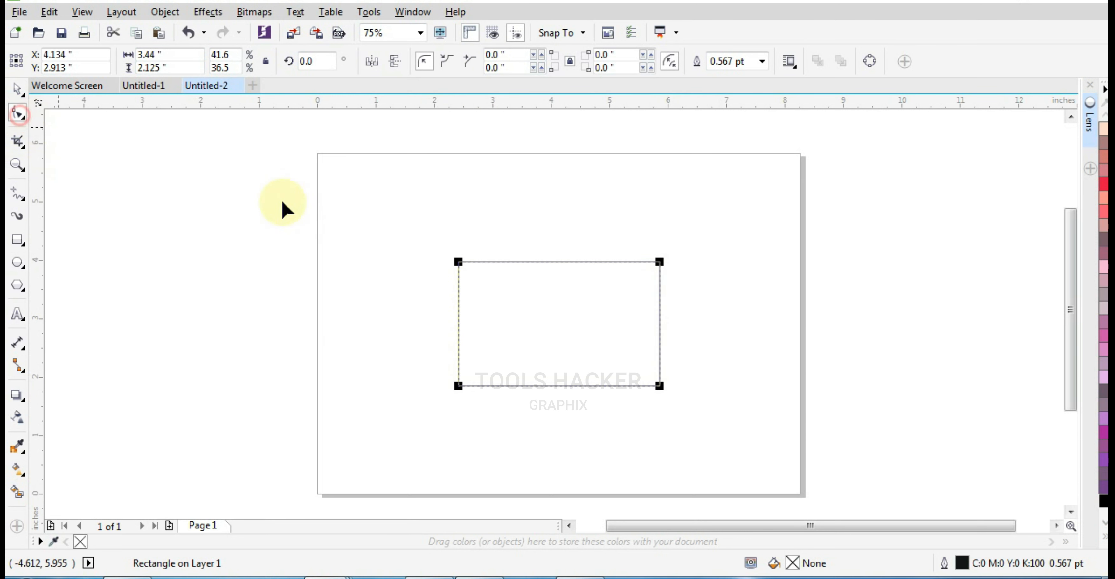
{"action": "left_click_drag", "start_coordinate": [659, 262], "coordinate": [651, 263]}
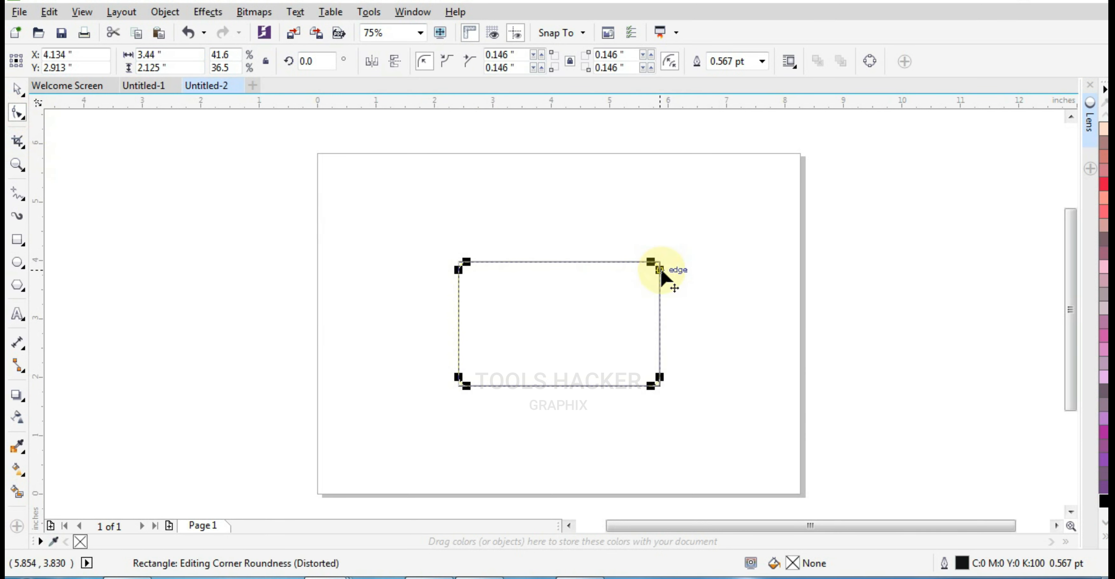
{"action": "scroll", "coordinate": [464, 270], "scroll_direction": "up", "scroll_amount": 2}
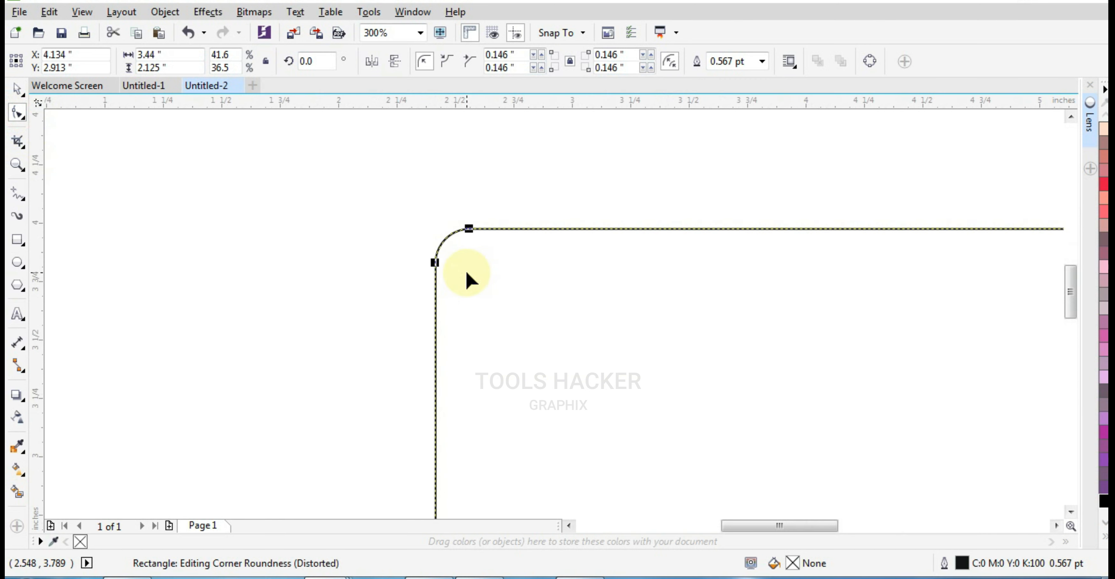
{"action": "left_click_drag", "start_coordinate": [438, 271], "coordinate": [433, 258]}
{"action": "scroll", "coordinate": [467, 286], "scroll_direction": "down", "scroll_amount": 2}
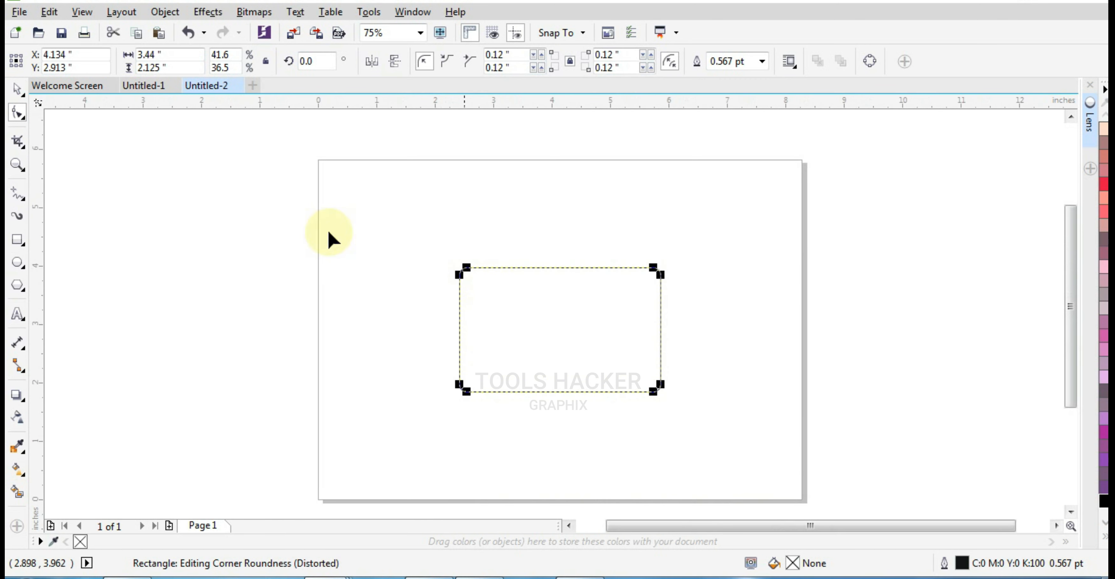
{"action": "left_click", "coordinate": [17, 89]}
{"action": "left_click", "coordinate": [122, 183]}
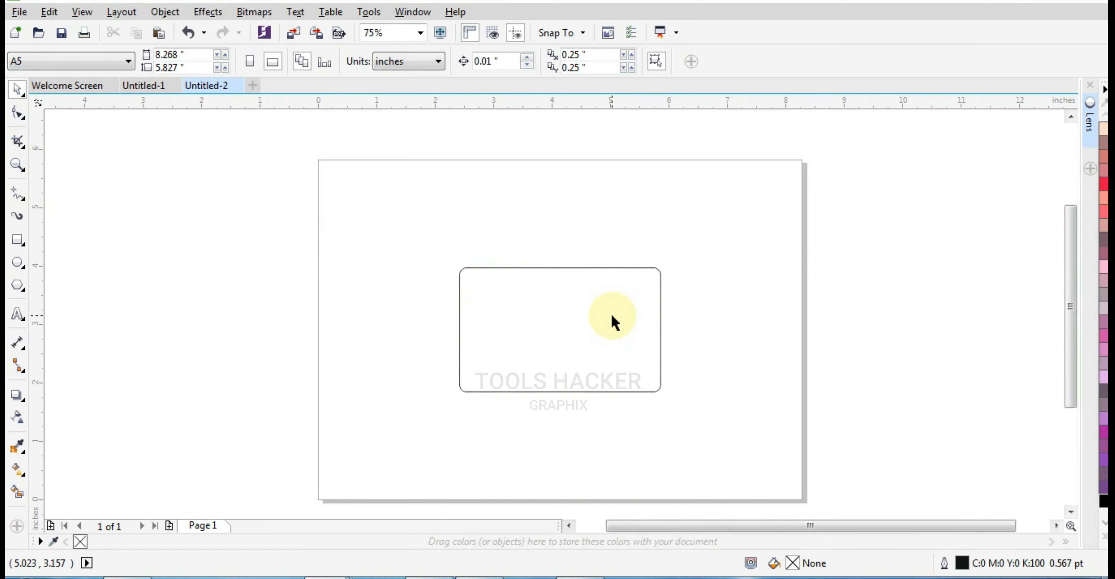
Import the LOGO Graphic red file with Ctrl+I.
{"action": "key", "text": "ctrl+i"}
{"action": "left_click", "coordinate": [380, 220]}
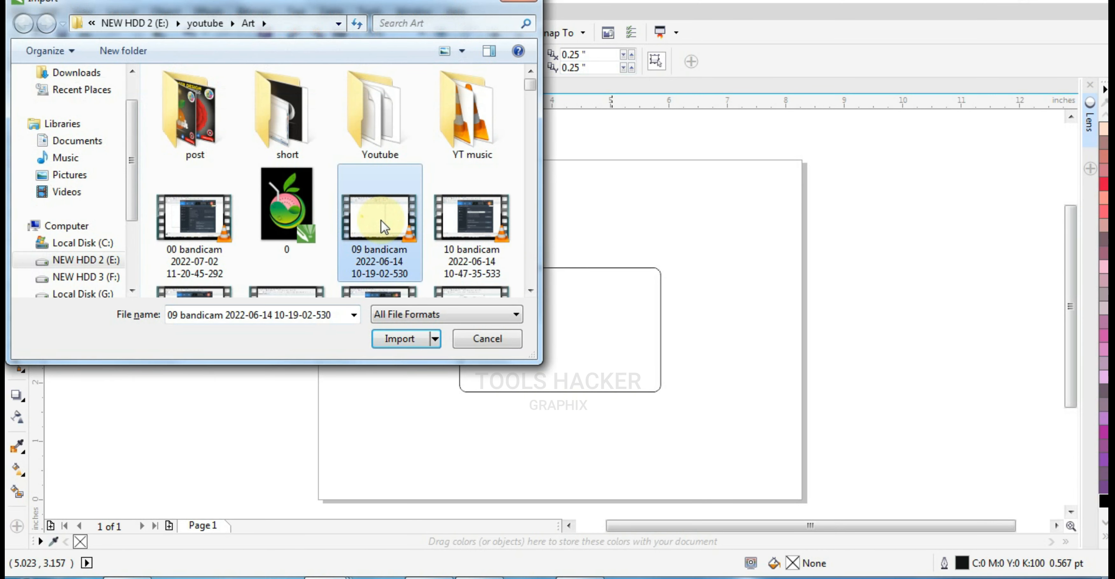
{"action": "type", "text": "lo"}
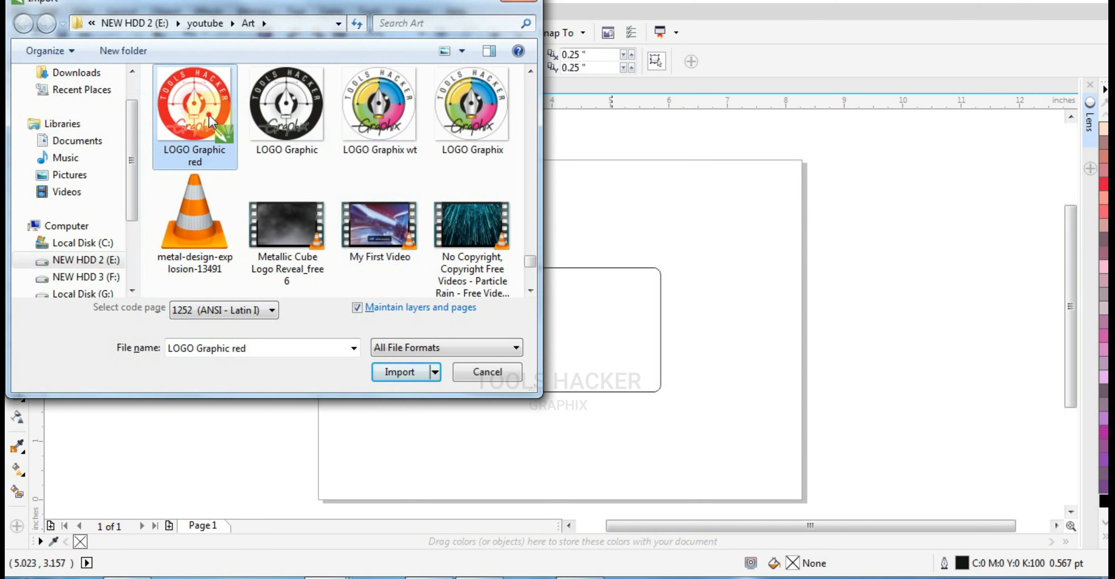
{"action": "double_click", "coordinate": [208, 115]}
Place the logo, about 0.458 inches square, in the card's top-right corner.
{"action": "left_click_drag", "start_coordinate": [616, 276], "coordinate": [643, 305]}
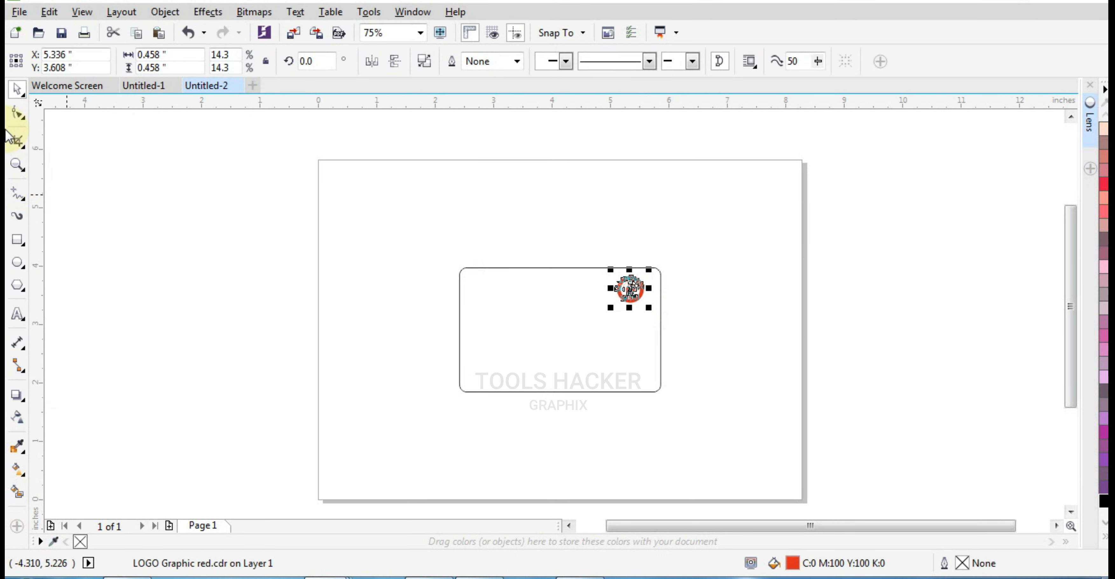
{"action": "left_click", "coordinate": [219, 142]}
{"action": "scroll", "coordinate": [605, 319], "scroll_direction": "up", "scroll_amount": 1}
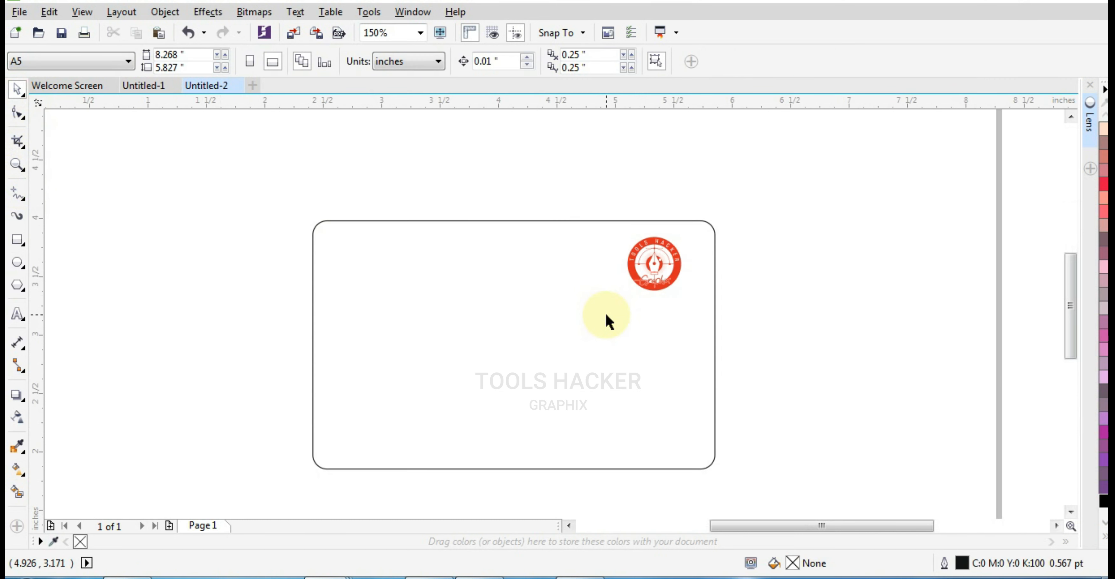
{"action": "left_click_drag", "start_coordinate": [662, 259], "coordinate": [670, 261]}
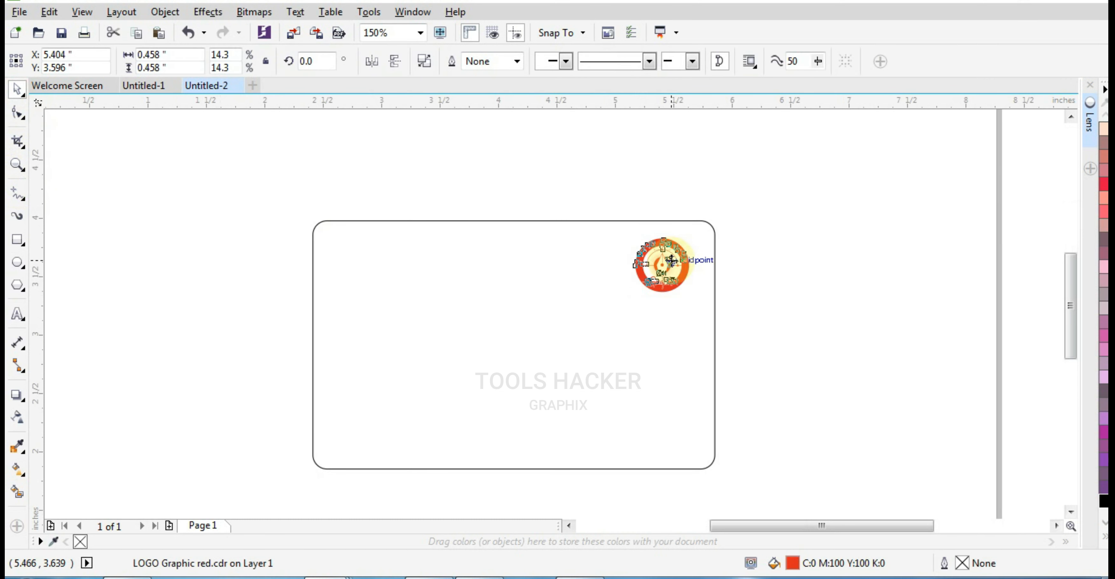
{"action": "left_click", "coordinate": [741, 266]}
{"action": "left_click", "coordinate": [665, 266]}
{"action": "scroll", "coordinate": [665, 266], "scroll_direction": "up", "scroll_amount": 1}
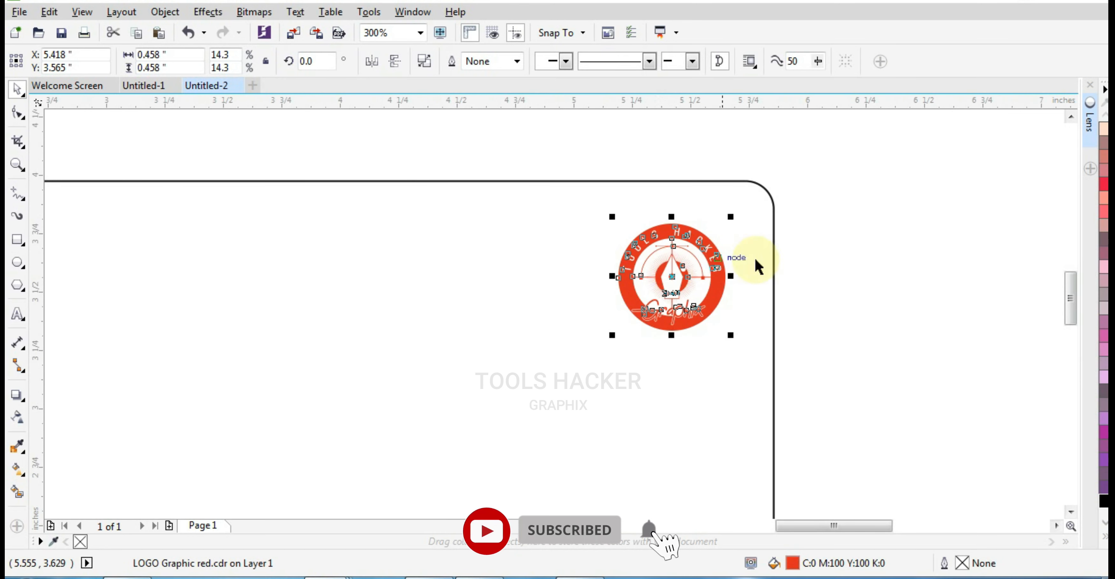
{"action": "left_click", "coordinate": [801, 255]}
{"action": "scroll", "coordinate": [796, 256], "scroll_direction": "down", "scroll_amount": 2}
{"action": "scroll", "coordinate": [794, 258], "scroll_direction": "up", "scroll_amount": 1}
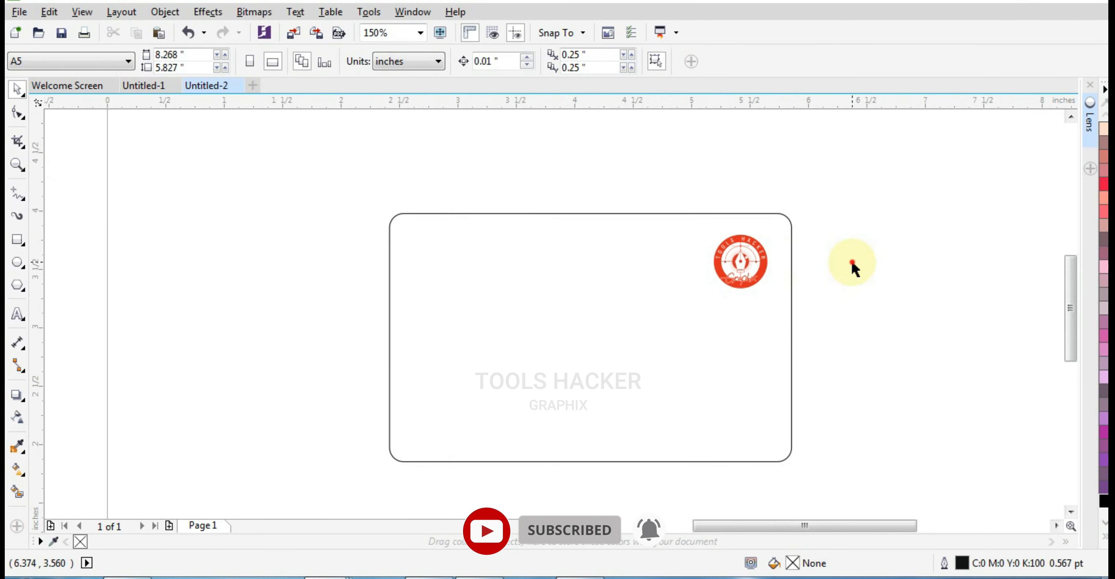
Draw a 0.5 × 0.367 inch rectangle on the card's left side.
{"action": "left_click", "coordinate": [17, 240]}
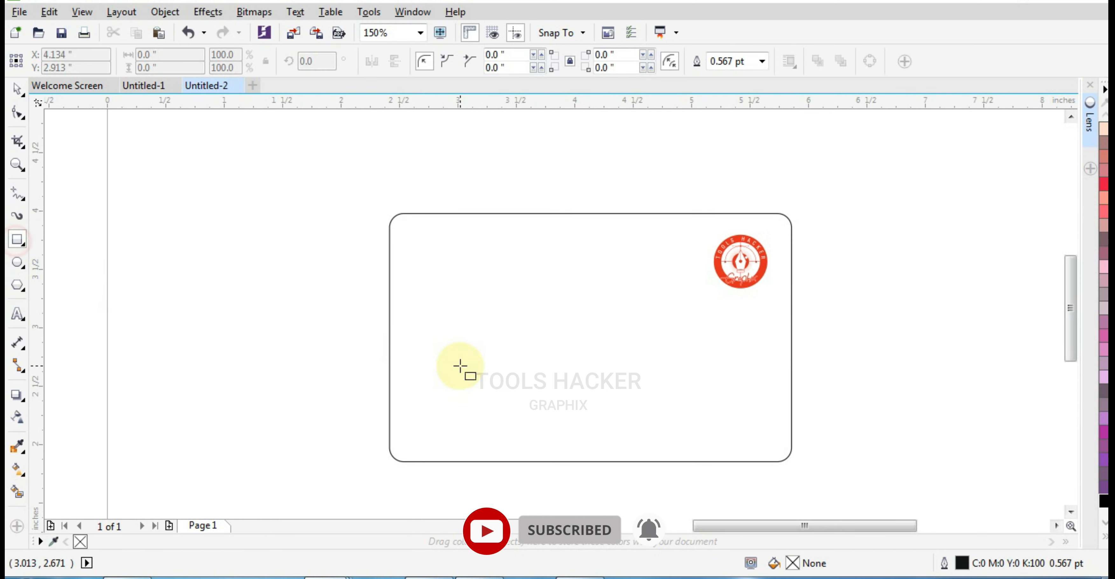
{"action": "left_click_drag", "start_coordinate": [432, 321], "coordinate": [482, 357]}
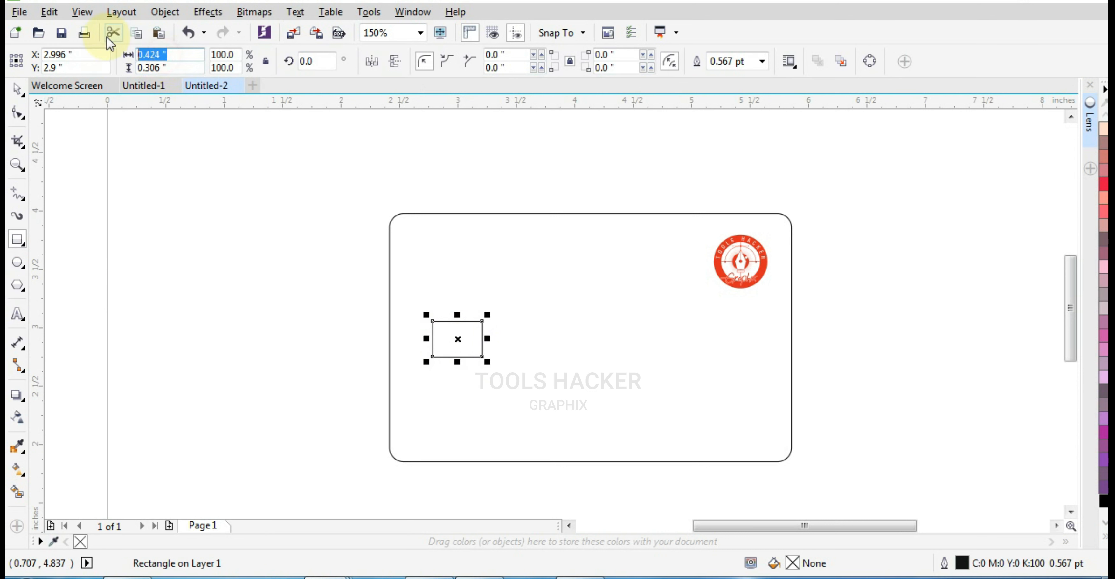
{"action": "type", "text": ".5"}
{"action": "key", "text": "Tab"}
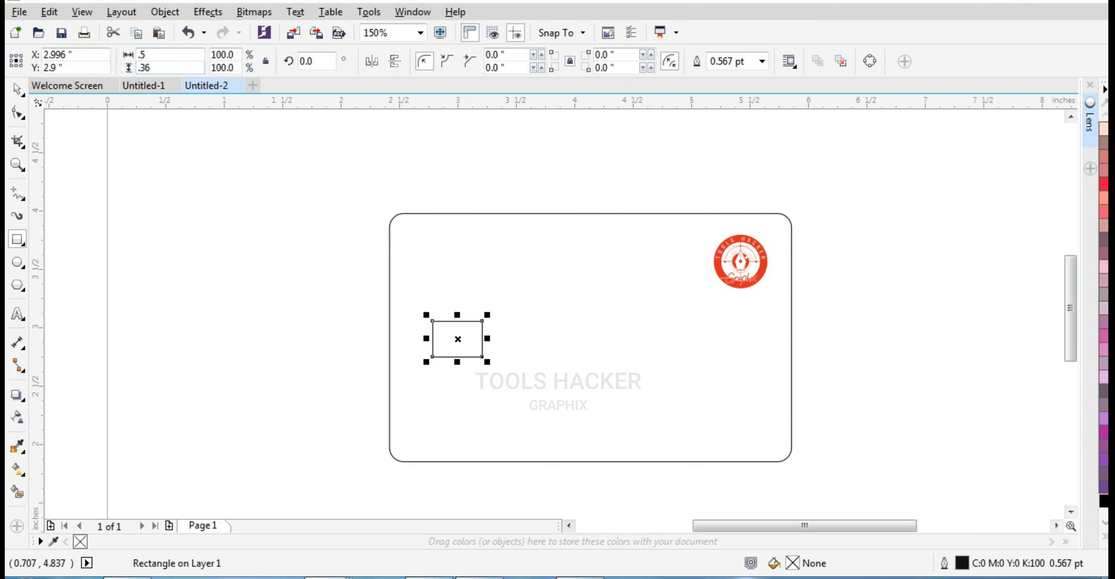
{"action": "type", "text": ".367"}
{"action": "key", "text": "Return"}
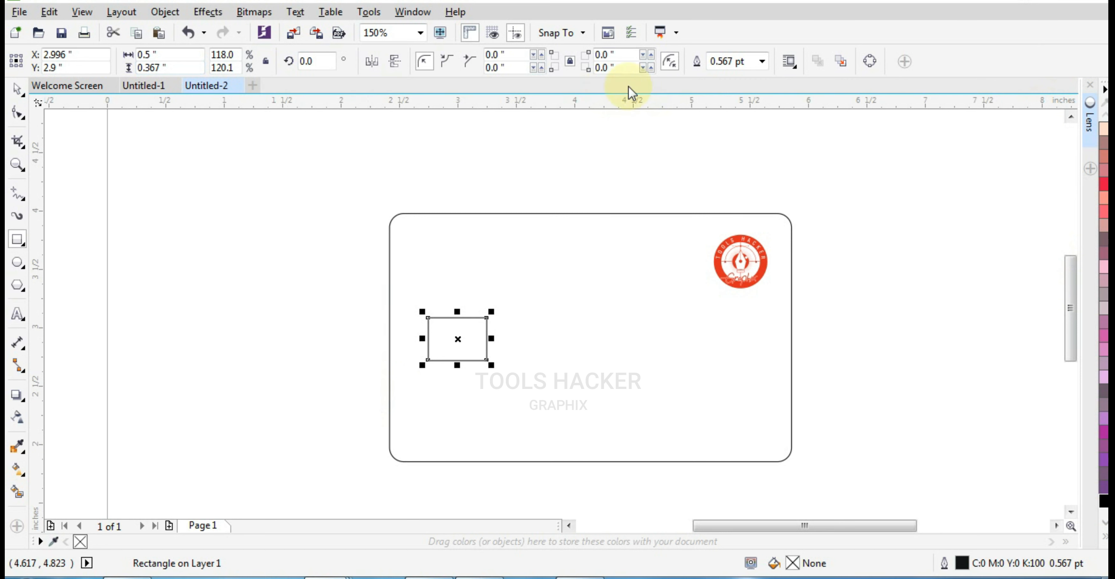
Give the small rectangle a 0.7 pt outline, shift it up-right, and round its corners.
{"action": "left_click_drag", "start_coordinate": [746, 64], "coordinate": [579, 66]}
{"action": "type", "text": ".7"}
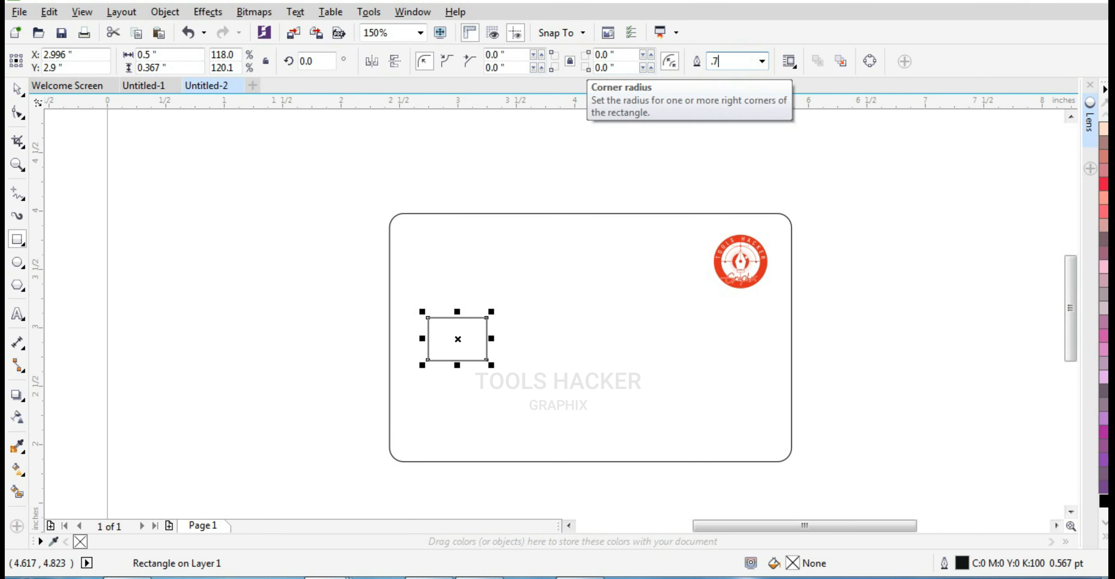
{"action": "key", "text": "Return"}
{"action": "left_click", "coordinate": [142, 177]}
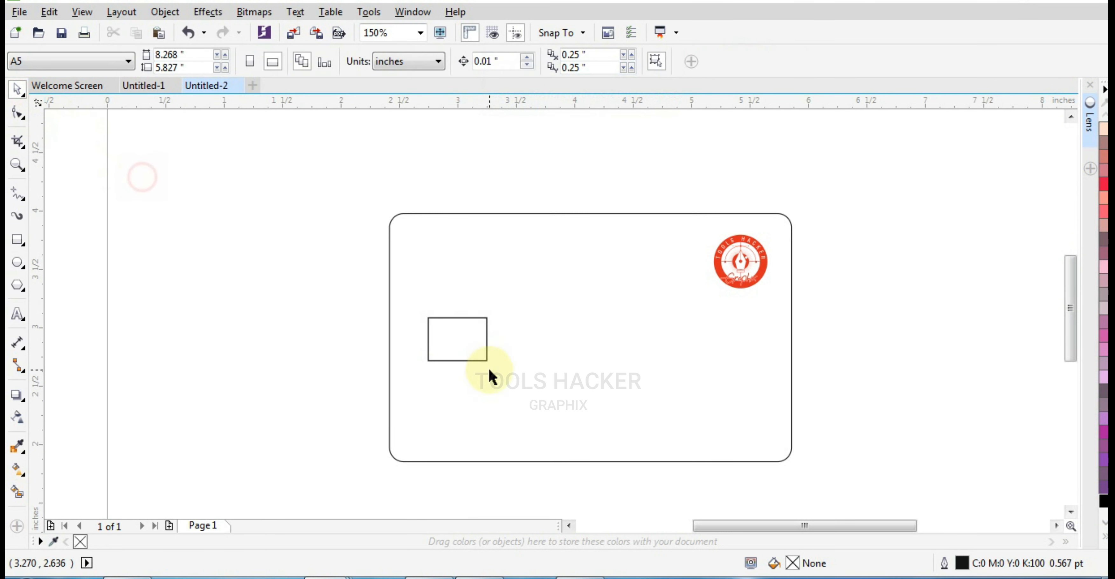
{"action": "left_click", "coordinate": [464, 337]}
{"action": "scroll", "coordinate": [467, 336], "scroll_direction": "up", "scroll_amount": 2}
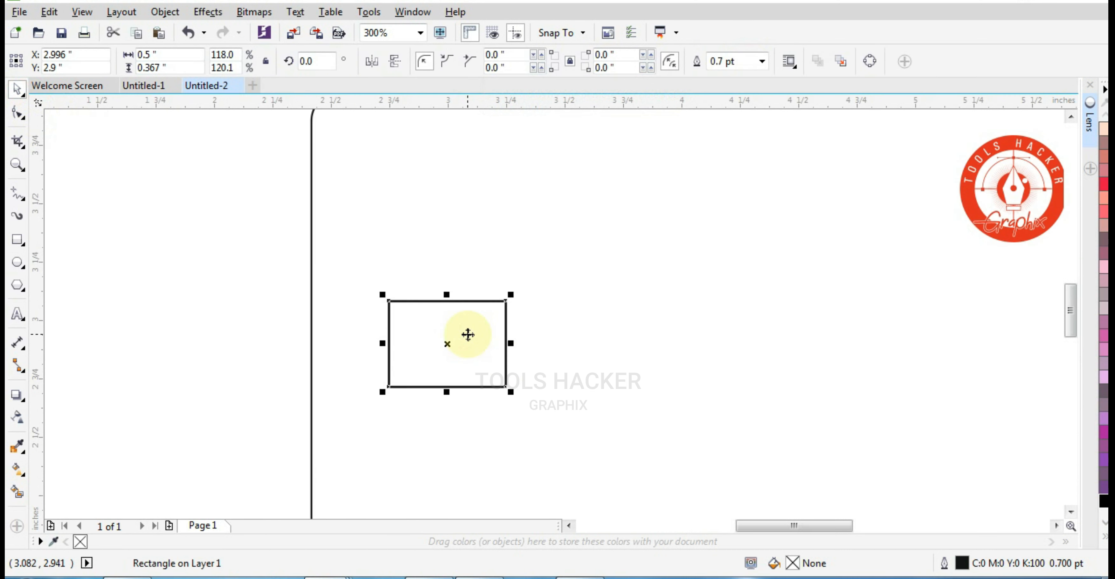
{"action": "left_click_drag", "start_coordinate": [465, 336], "coordinate": [477, 326]}
{"action": "scroll", "coordinate": [462, 335], "scroll_direction": "up", "scroll_amount": 2}
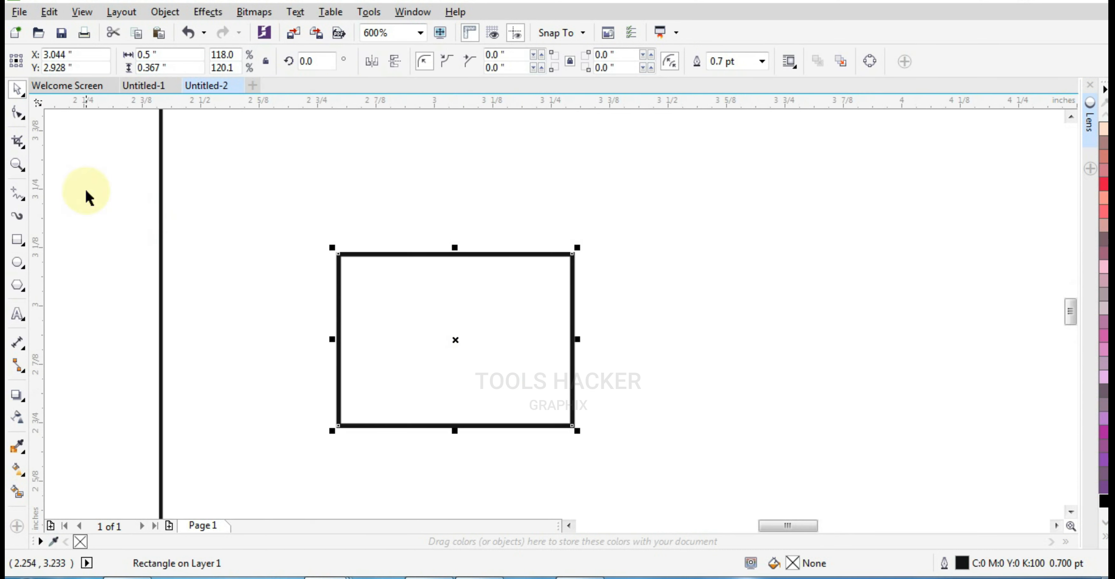
{"action": "left_click", "coordinate": [17, 113]}
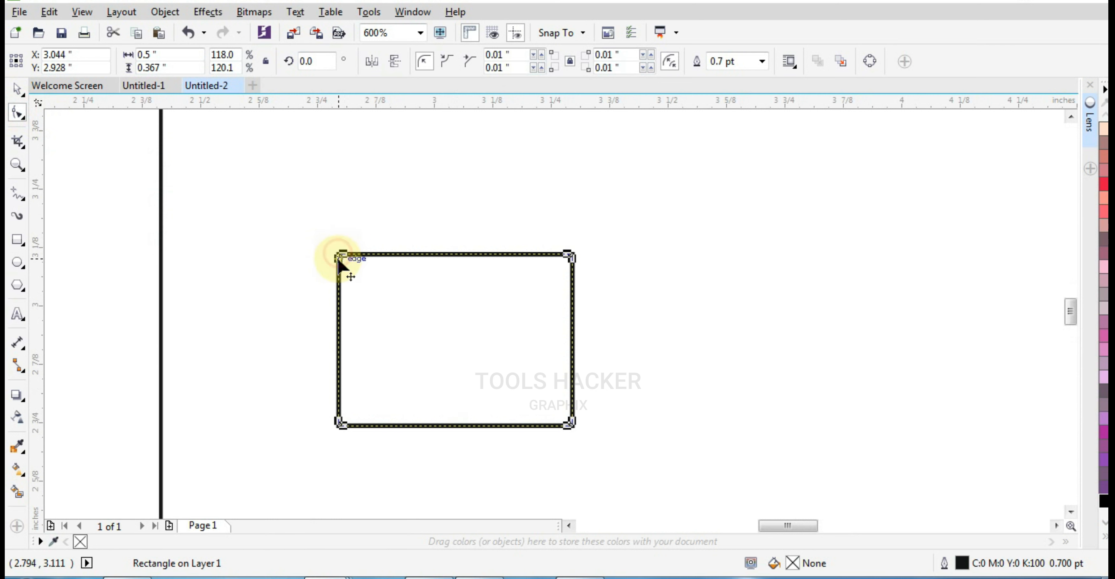
{"action": "left_click_drag", "start_coordinate": [339, 257], "coordinate": [341, 271]}
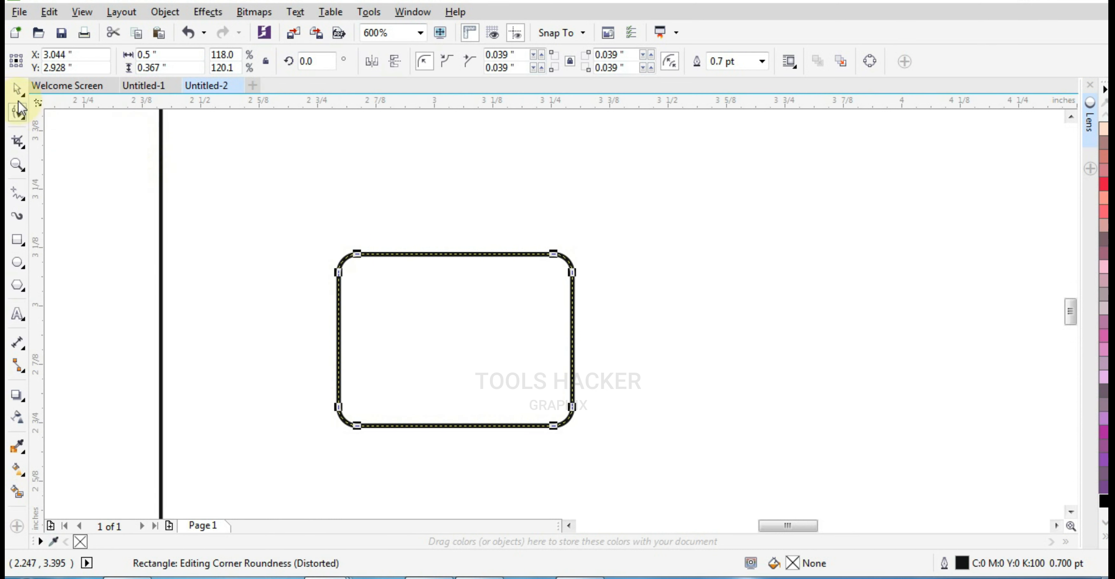
{"action": "left_click", "coordinate": [17, 88]}
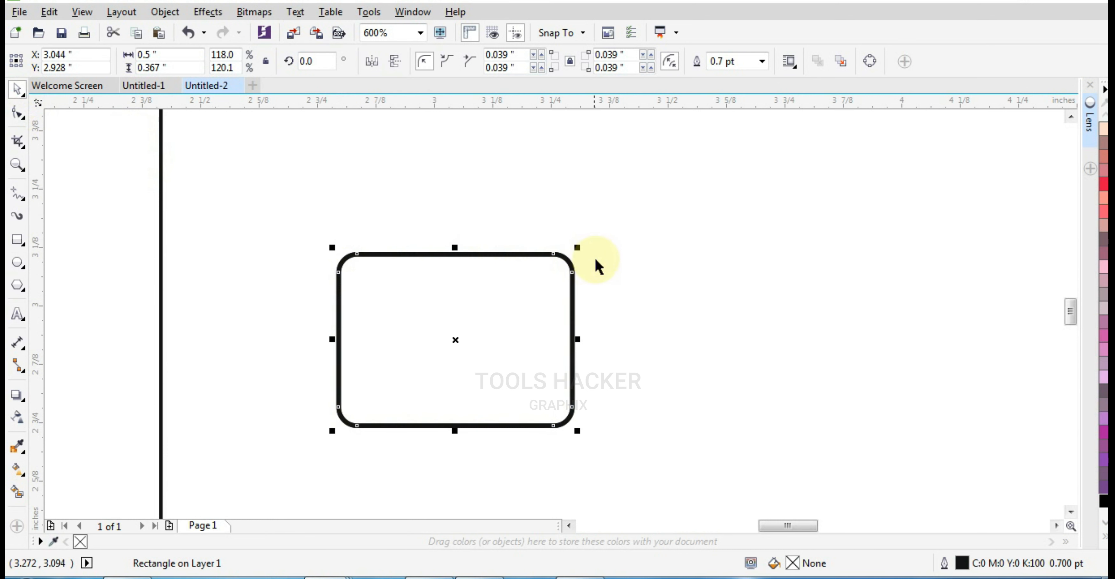
Make a smaller, slightly wider 0.42 × 0.296 inch copy inside the rectangle.
{"action": "left_click_drag", "start_coordinate": [578, 248], "coordinate": [556, 262]}
{"action": "scroll", "coordinate": [554, 341], "scroll_direction": "up", "scroll_amount": 1}
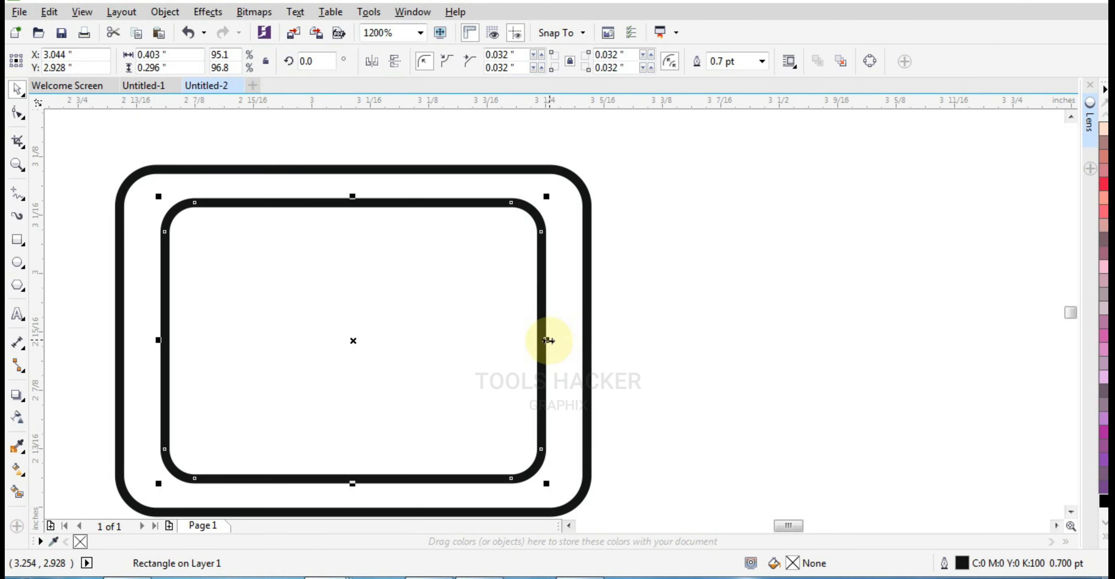
{"action": "left_click_drag", "start_coordinate": [549, 341], "coordinate": [562, 348]}
{"action": "scroll", "coordinate": [495, 328], "scroll_direction": "down", "scroll_amount": 1}
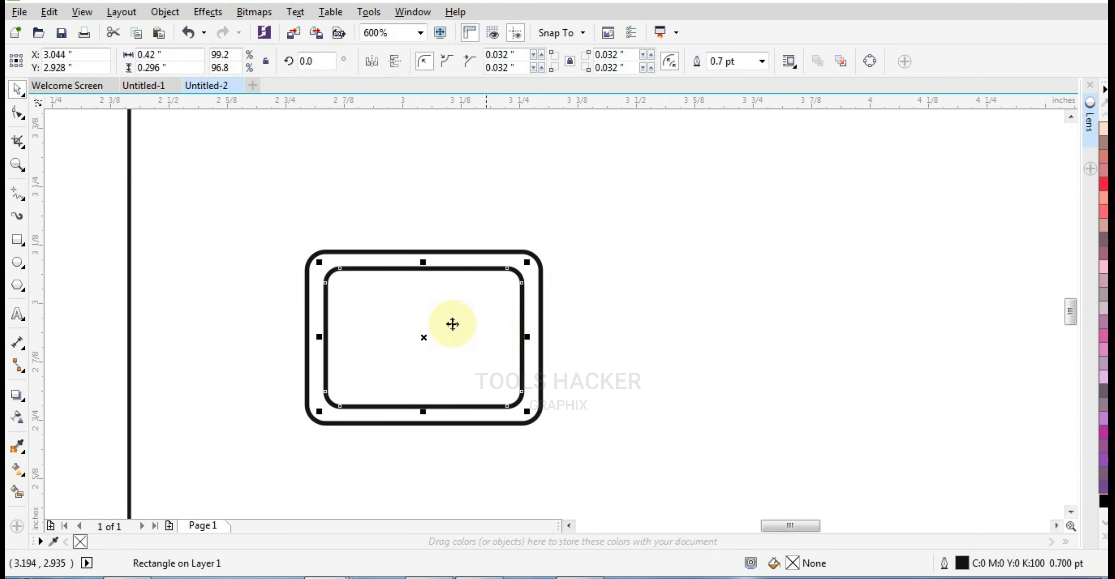
{"action": "scroll", "coordinate": [403, 318], "scroll_direction": "up", "scroll_amount": 1}
Reduce the inner rectangle's corners to 0.027 inches and draw a 0.135-inch square inside.
{"action": "left_click", "coordinate": [17, 113]}
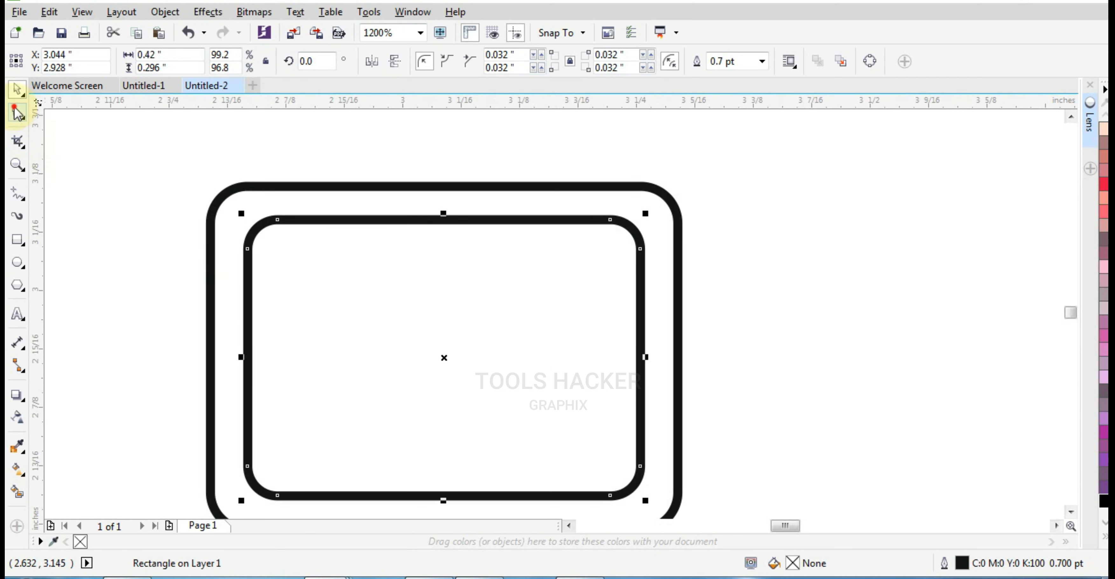
{"action": "left_click_drag", "start_coordinate": [243, 251], "coordinate": [245, 245]}
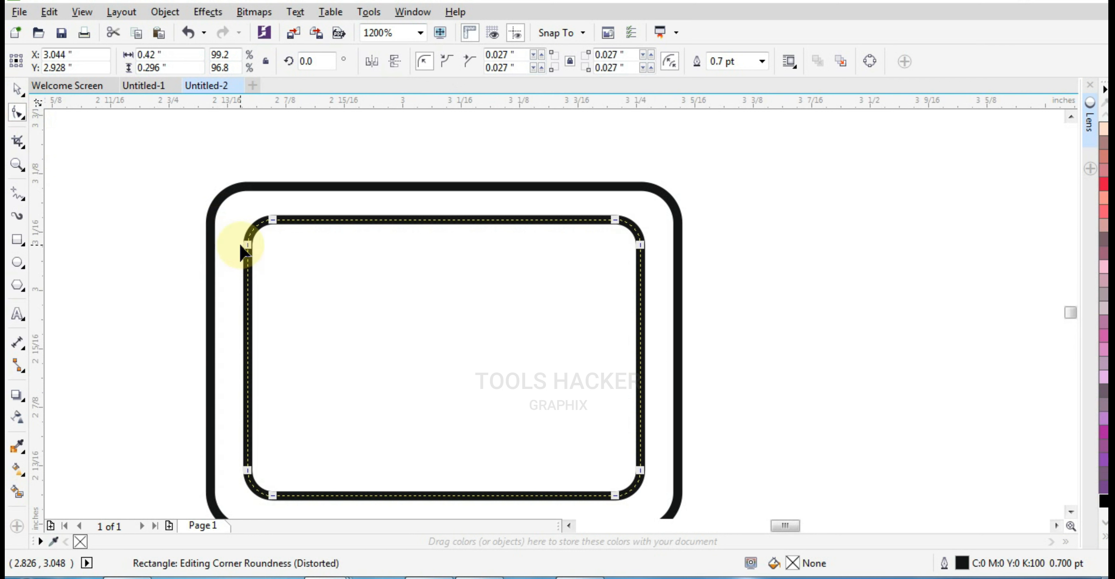
{"action": "left_click", "coordinate": [17, 92]}
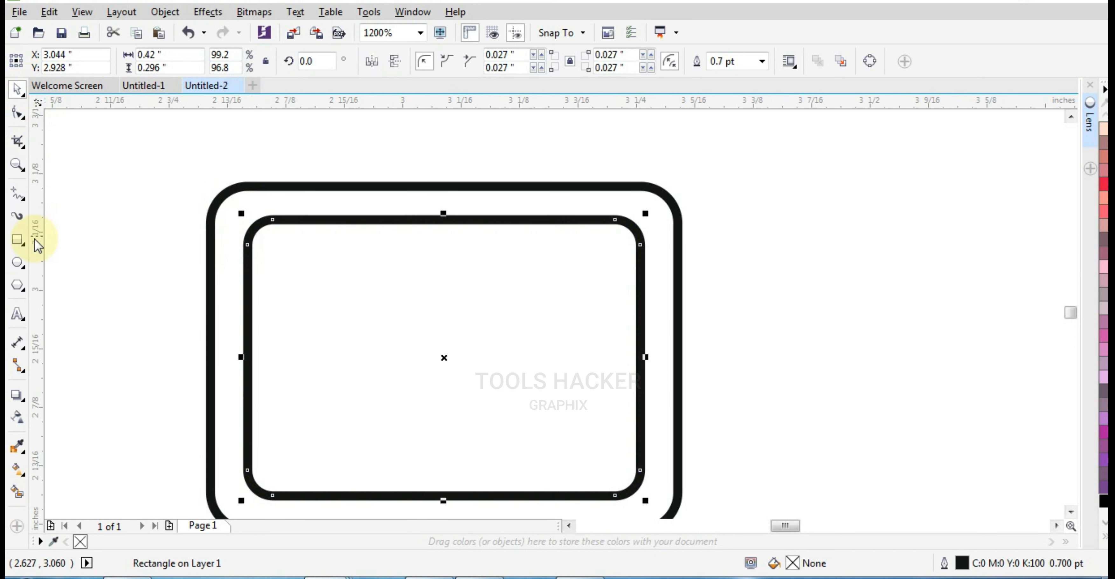
{"action": "left_click_drag", "start_coordinate": [403, 307], "coordinate": [518, 418]}
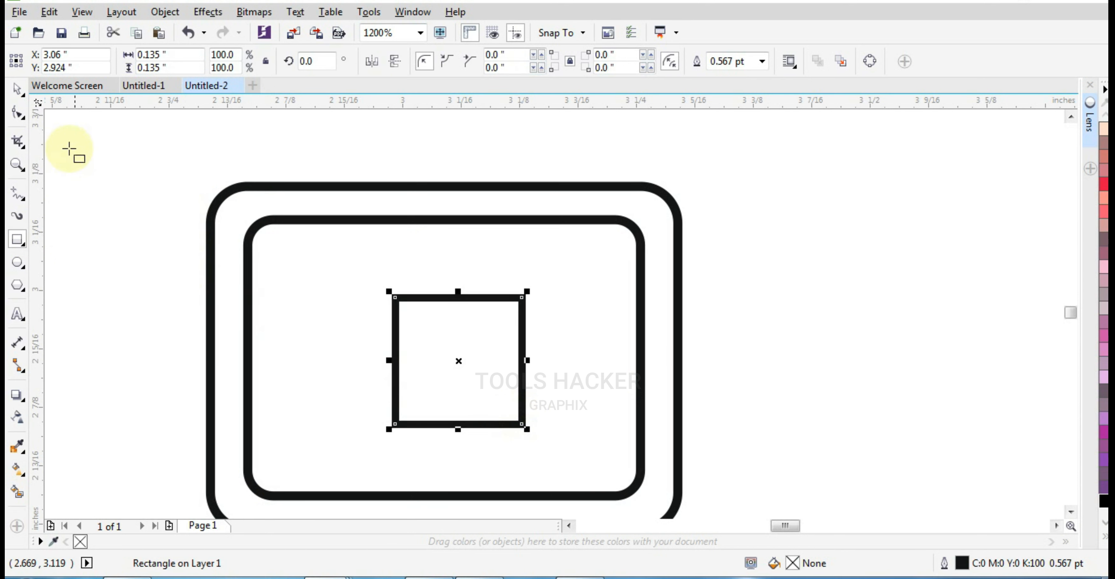
Centre the square in the inner rectangle and join it to the top and bottom edges with lines.
{"action": "left_click", "coordinate": [384, 234], "text": "shift"}
{"action": "key", "text": "c"}
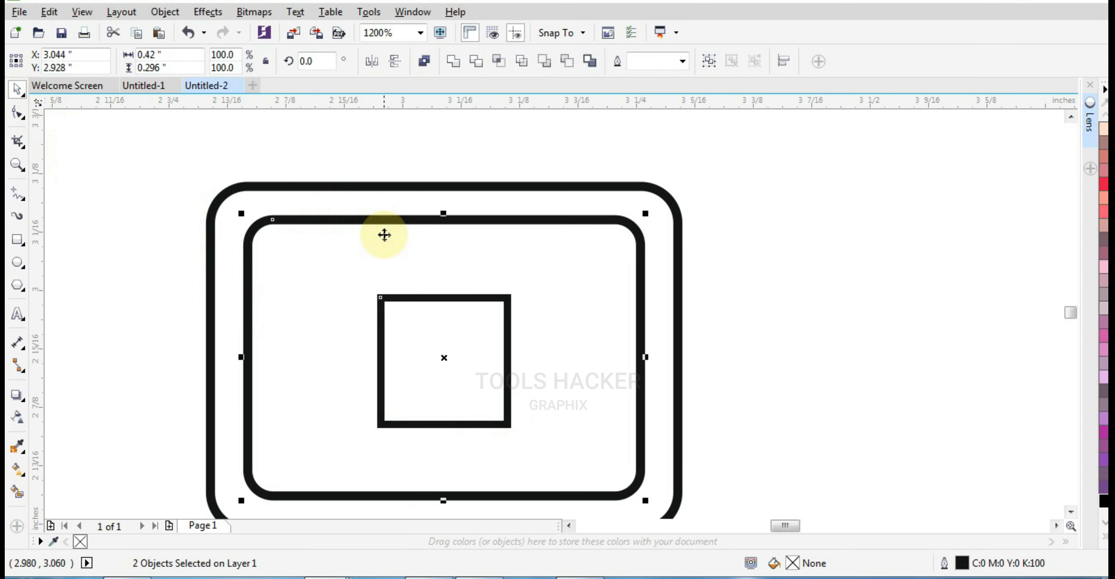
{"action": "key", "text": "e"}
{"action": "left_click", "coordinate": [387, 240], "text": "shift"}
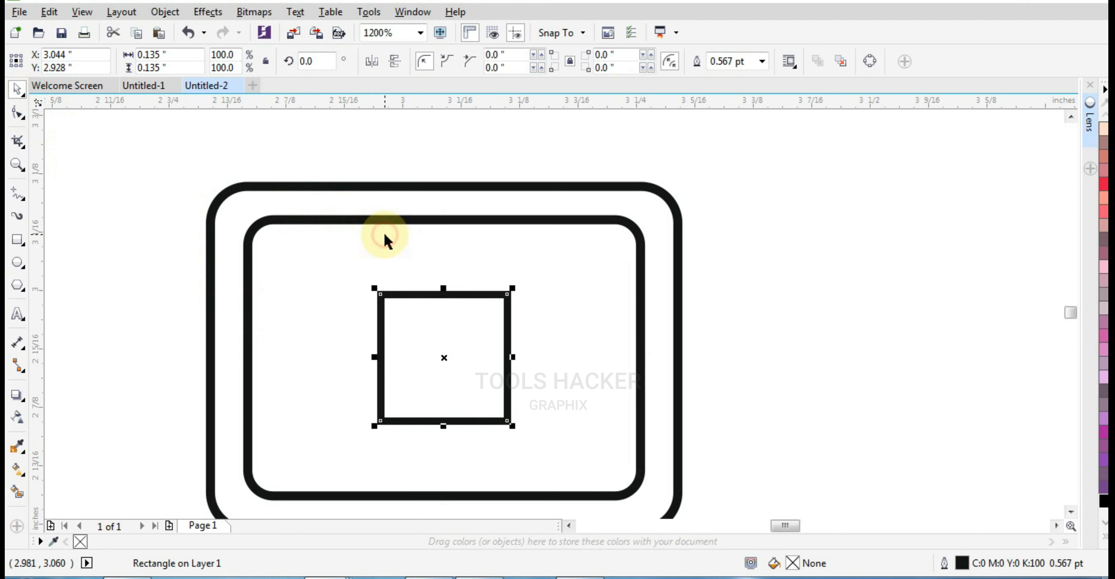
{"action": "left_click", "coordinate": [17, 195]}
{"action": "left_click", "coordinate": [446, 222]}
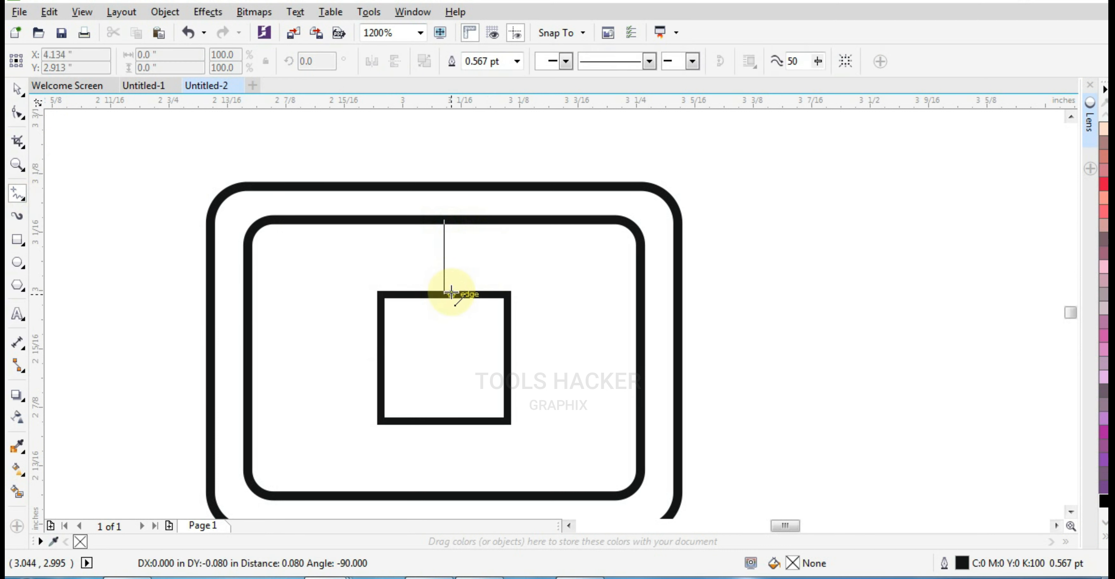
{"action": "left_click", "coordinate": [449, 295]}
{"action": "left_click", "coordinate": [440, 422]}
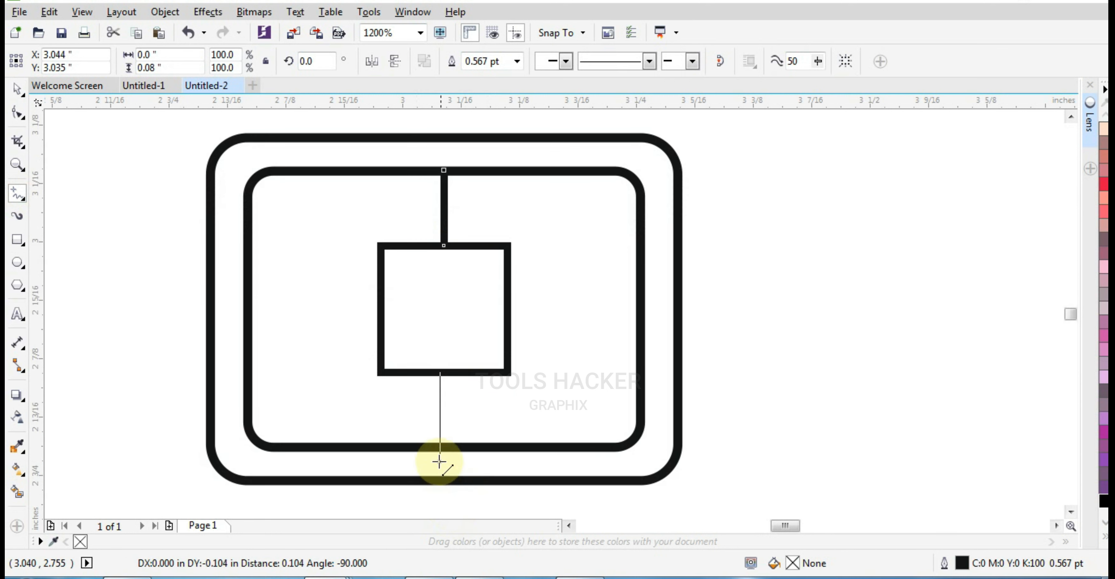
{"action": "left_click", "coordinate": [440, 448]}
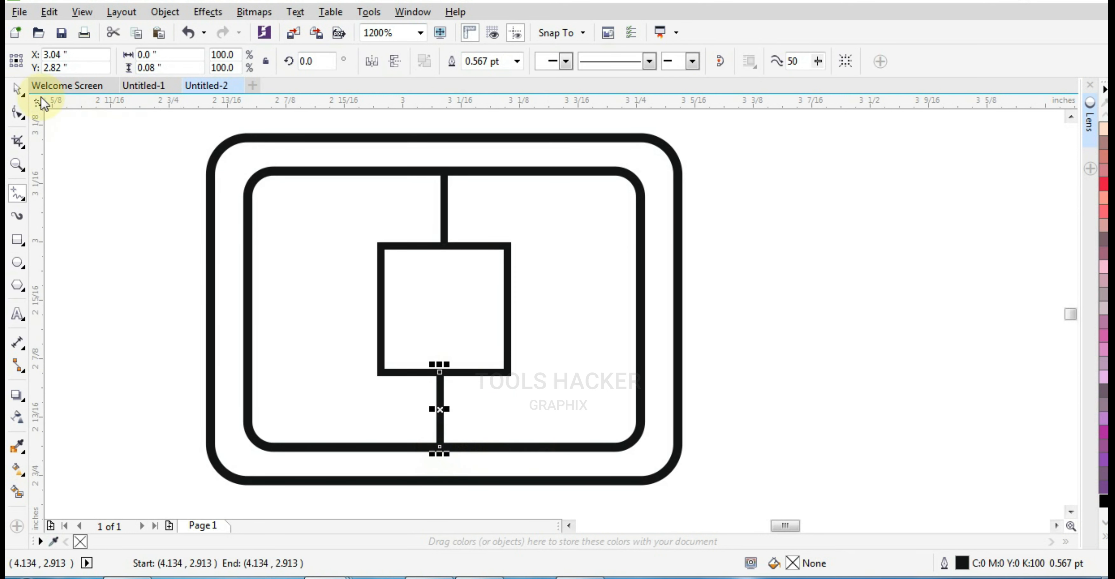
Rotate copies of the two vertical lines 90° to lie horizontally.
{"action": "left_click", "coordinate": [16, 89]}
{"action": "left_click", "coordinate": [446, 202], "text": "shift"}
{"action": "left_click", "coordinate": [455, 281], "text": "shift"}
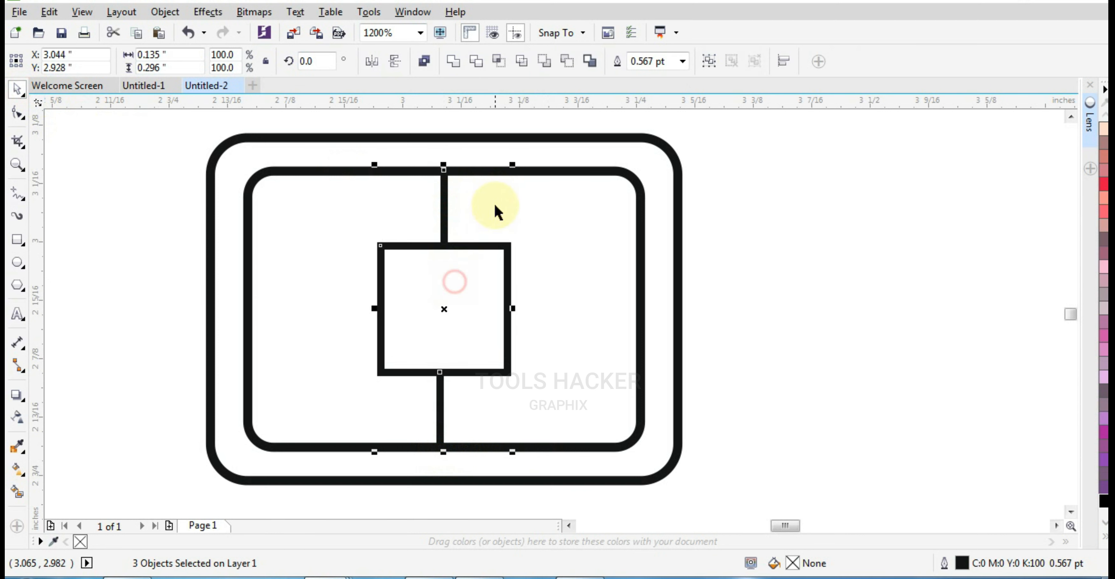
{"action": "left_click", "coordinate": [497, 208], "text": "shift"}
{"action": "left_click", "coordinate": [677, 264]}
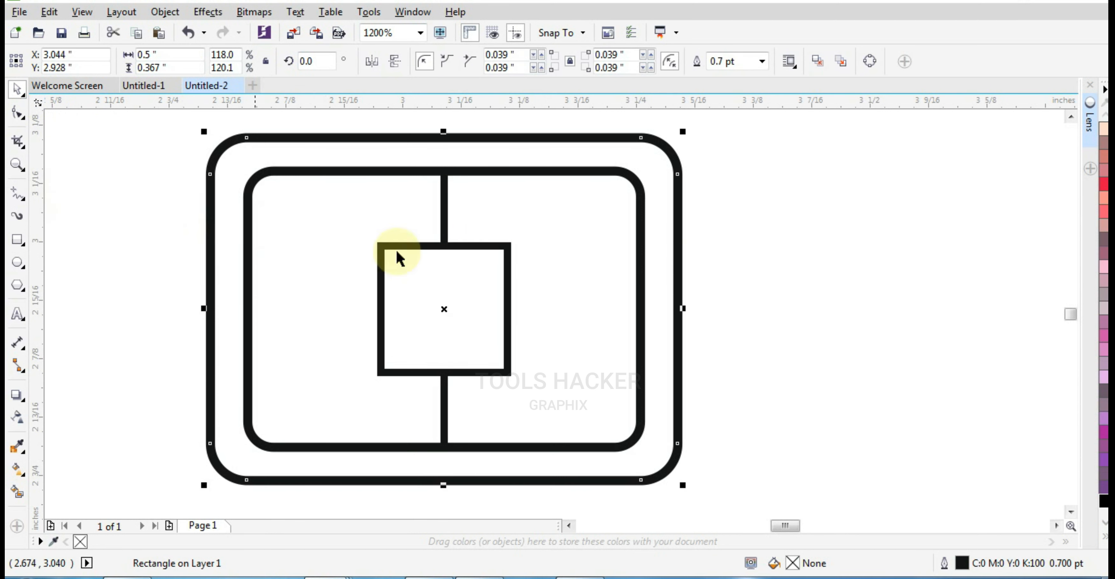
{"action": "left_click", "coordinate": [443, 232]}
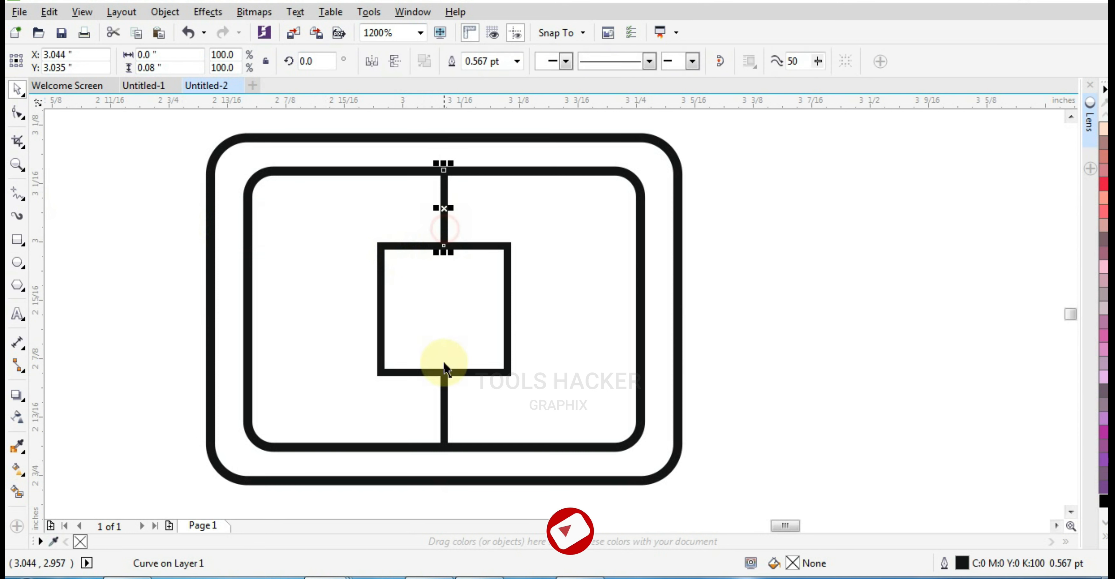
{"action": "left_click", "coordinate": [443, 399], "text": "shift"}
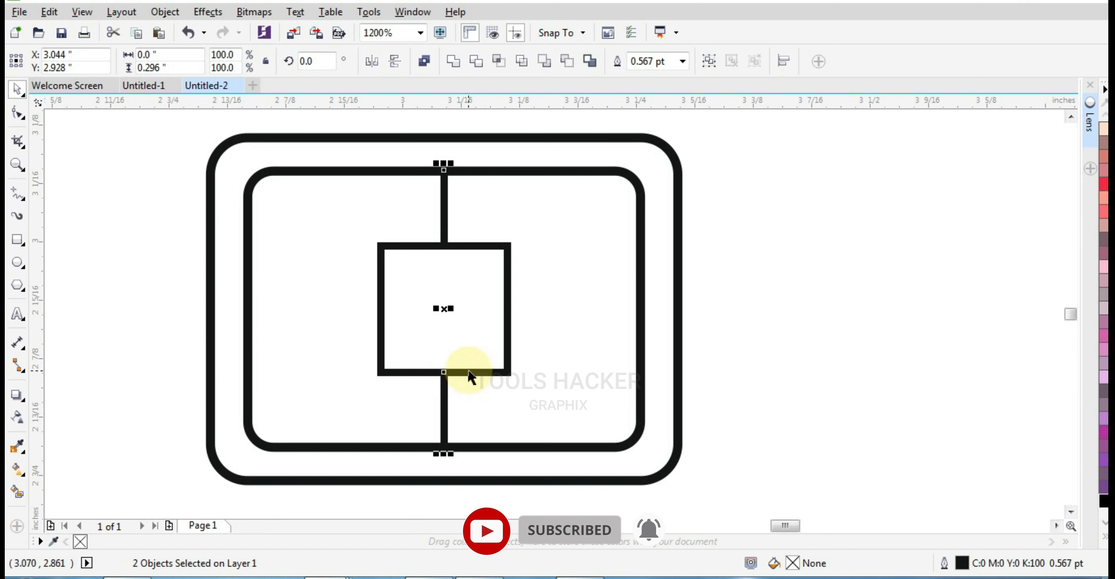
{"action": "left_click", "coordinate": [449, 420]}
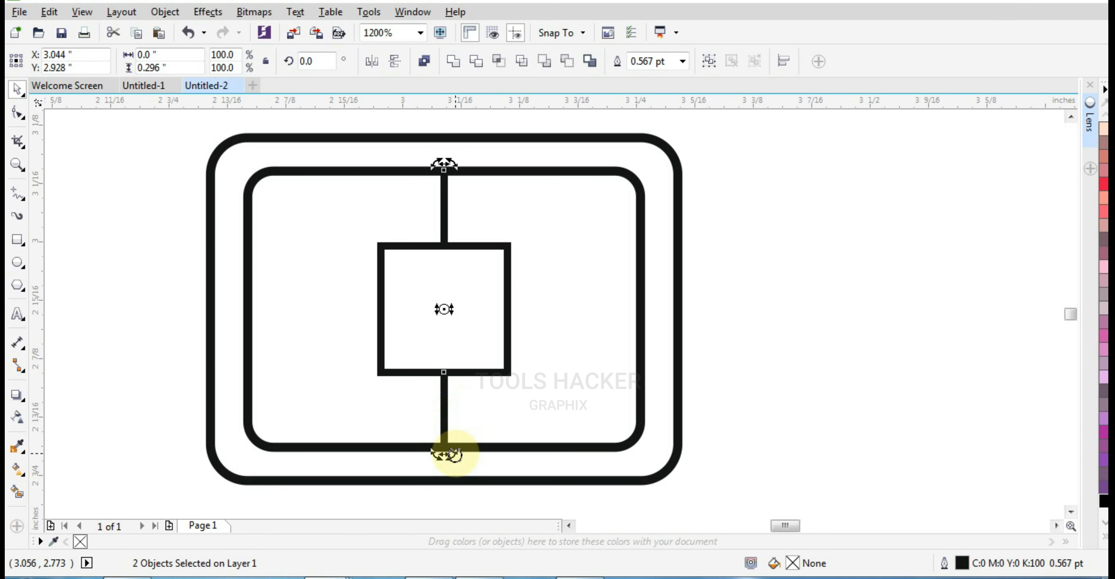
{"action": "left_click_drag", "start_coordinate": [452, 455], "coordinate": [587, 309]}
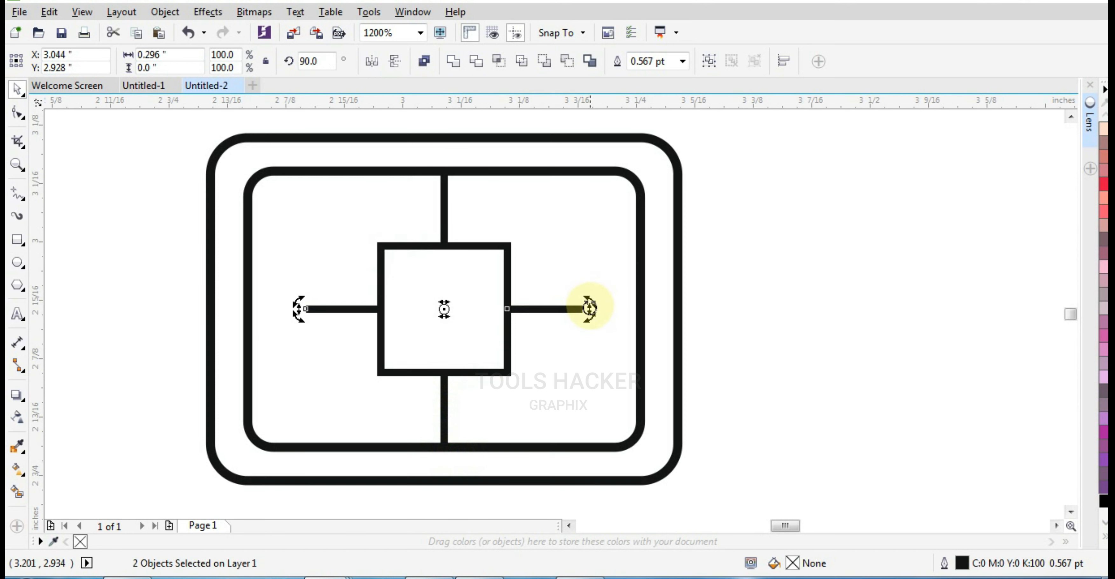
Stretch the horizontal lines to join the square to the left and right sides.
{"action": "left_click", "coordinate": [578, 331]}
{"action": "left_click", "coordinate": [572, 315]}
{"action": "left_click", "coordinate": [569, 310]}
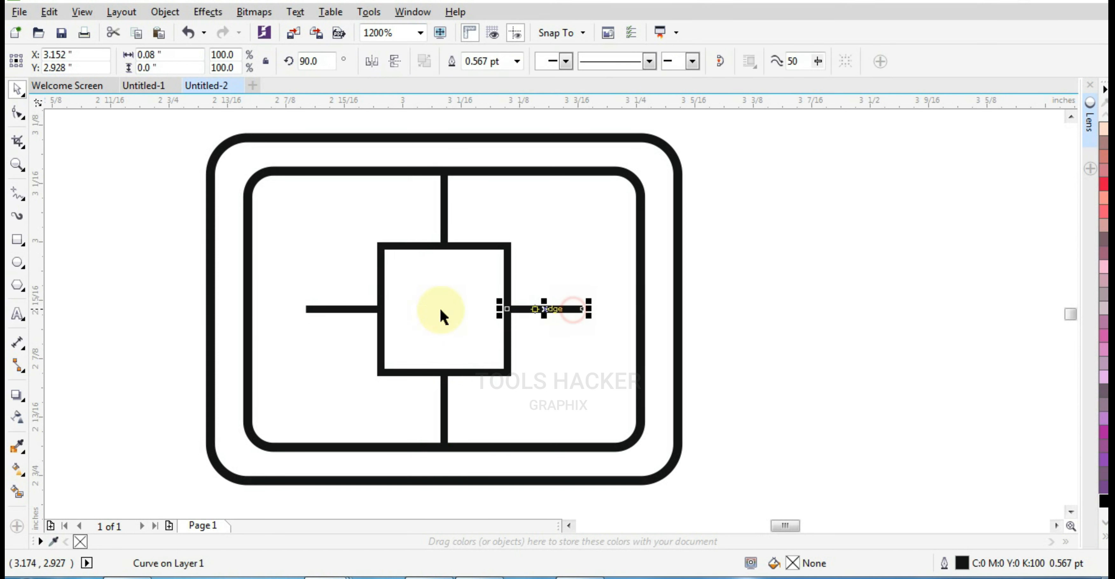
{"action": "left_click", "coordinate": [340, 309], "text": "shift"}
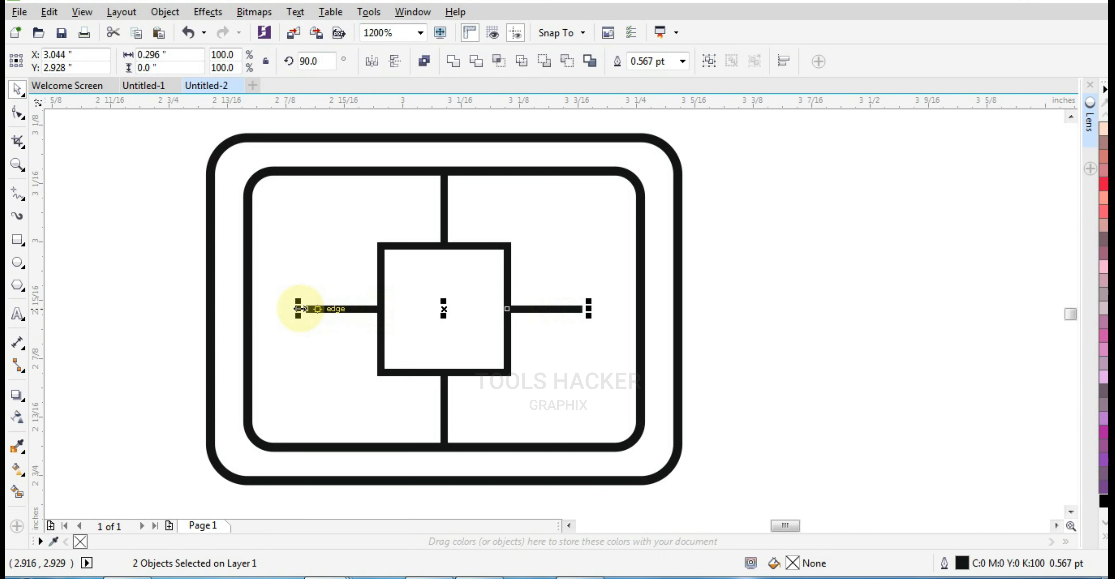
{"action": "left_click_drag", "start_coordinate": [297, 309], "coordinate": [243, 309]}
{"action": "left_click", "coordinate": [309, 340]}
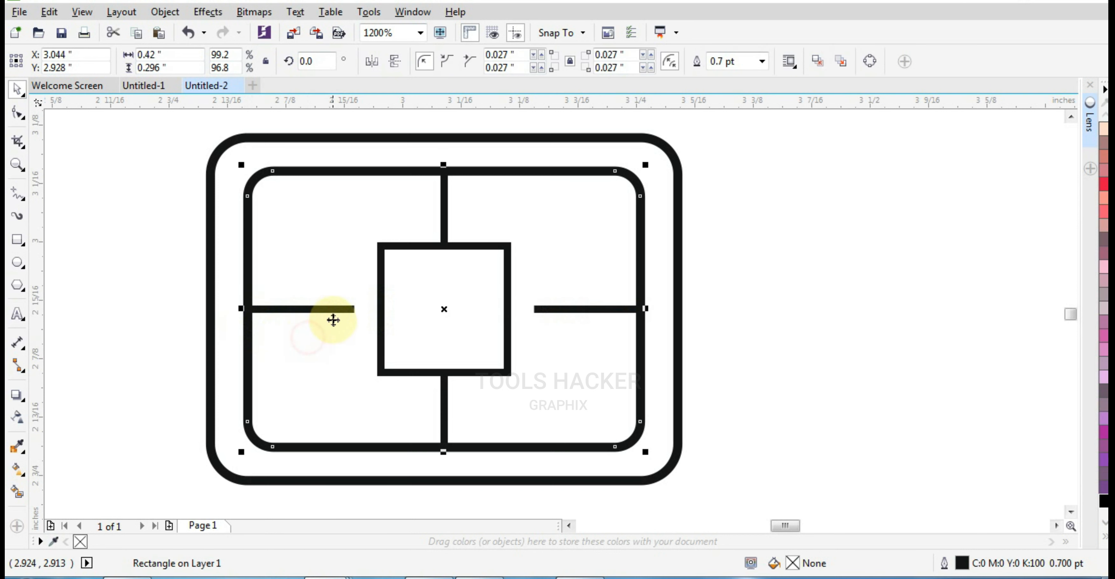
{"action": "left_click", "coordinate": [337, 310]}
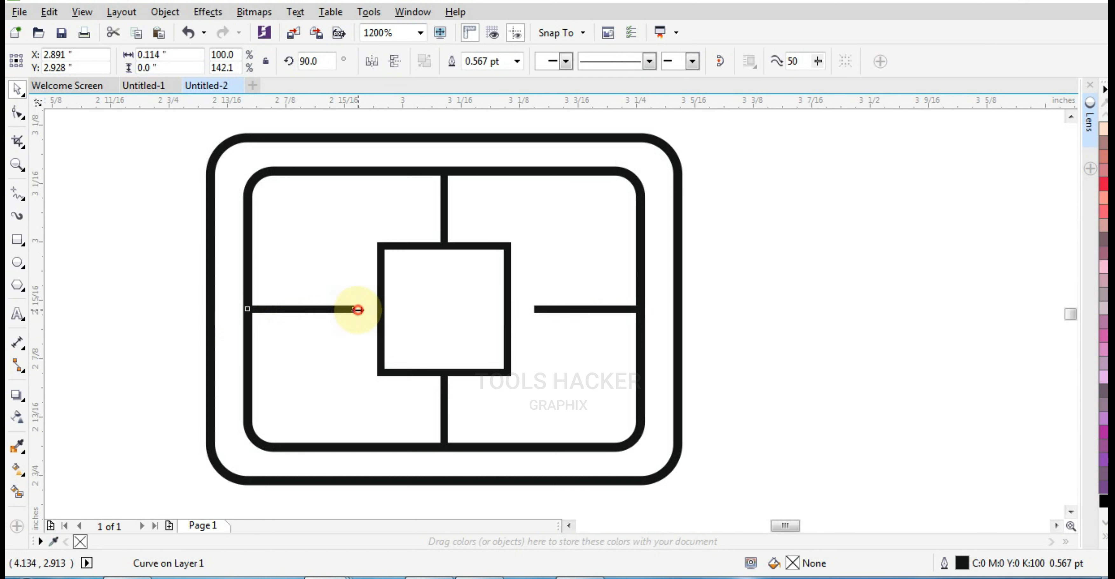
{"action": "left_click_drag", "start_coordinate": [357, 310], "coordinate": [379, 309]}
{"action": "left_click", "coordinate": [534, 309]}
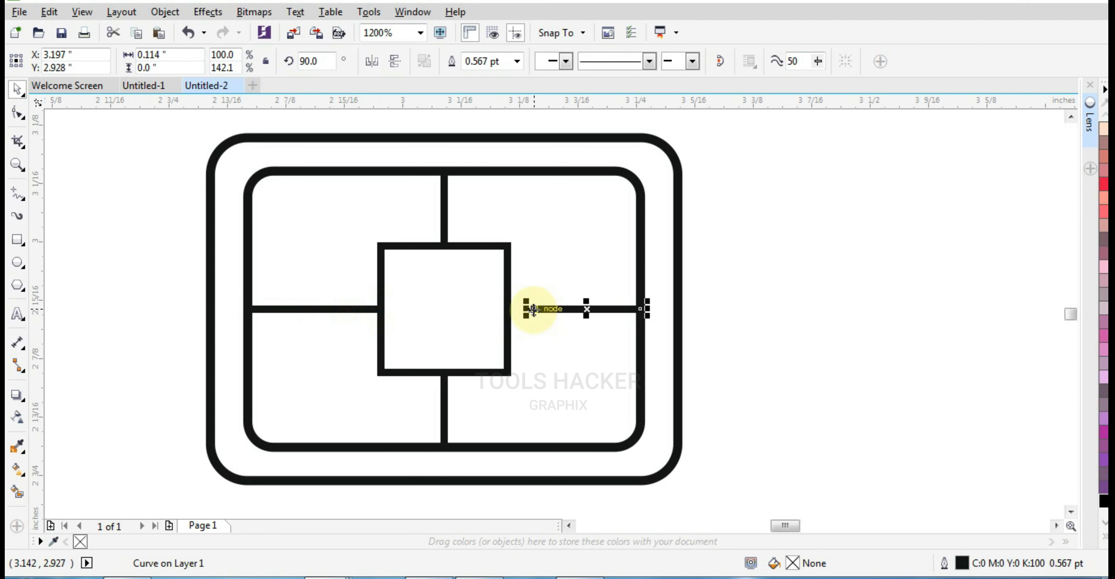
{"action": "left_click_drag", "start_coordinate": [533, 309], "coordinate": [507, 310]}
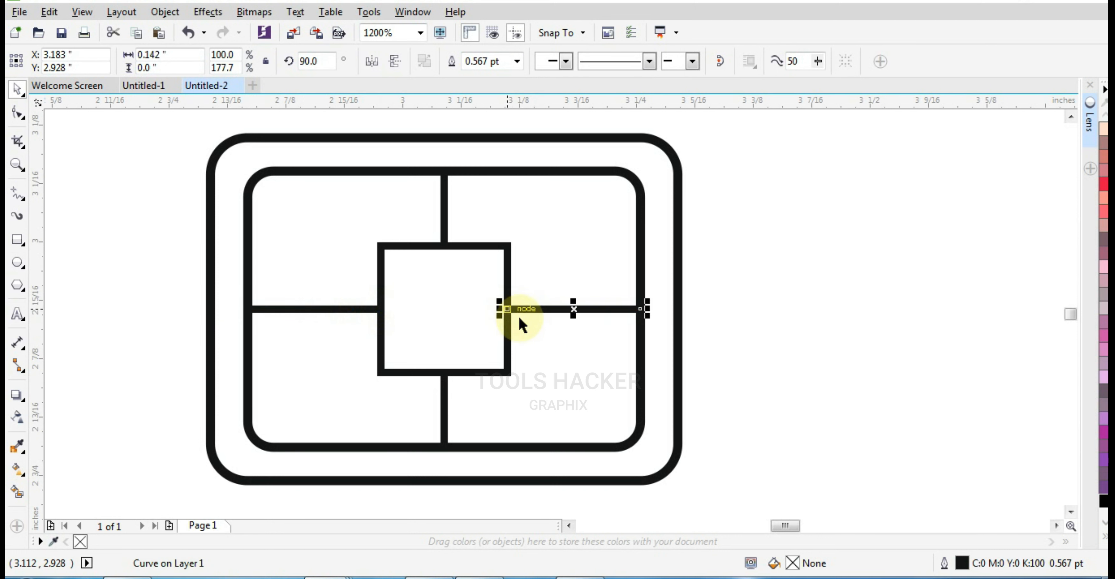
Add a 0.161-inch copy of the right line in the upper-right cell.
{"action": "key", "text": "Up"}
{"action": "key", "text": "Up"}
{"action": "key", "text": "Up"}
{"action": "key", "text": "Up"}
{"action": "key", "text": "Up"}
{"action": "key", "text": "Up"}
{"action": "key", "text": "Up"}
{"action": "key", "text": "Up"}
{"action": "key", "text": "Up"}
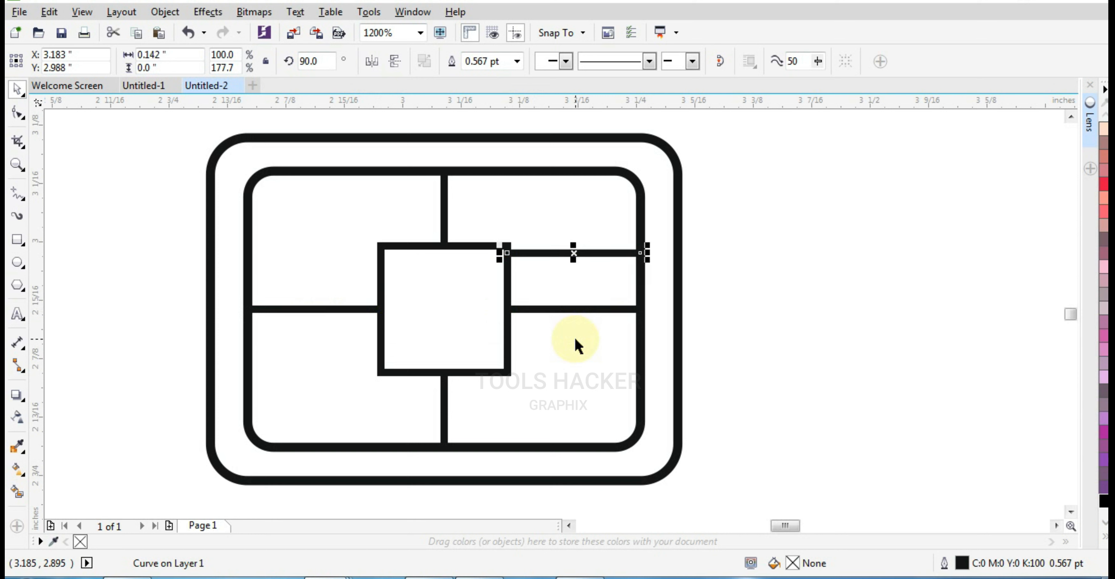
{"action": "key", "text": "Up"}
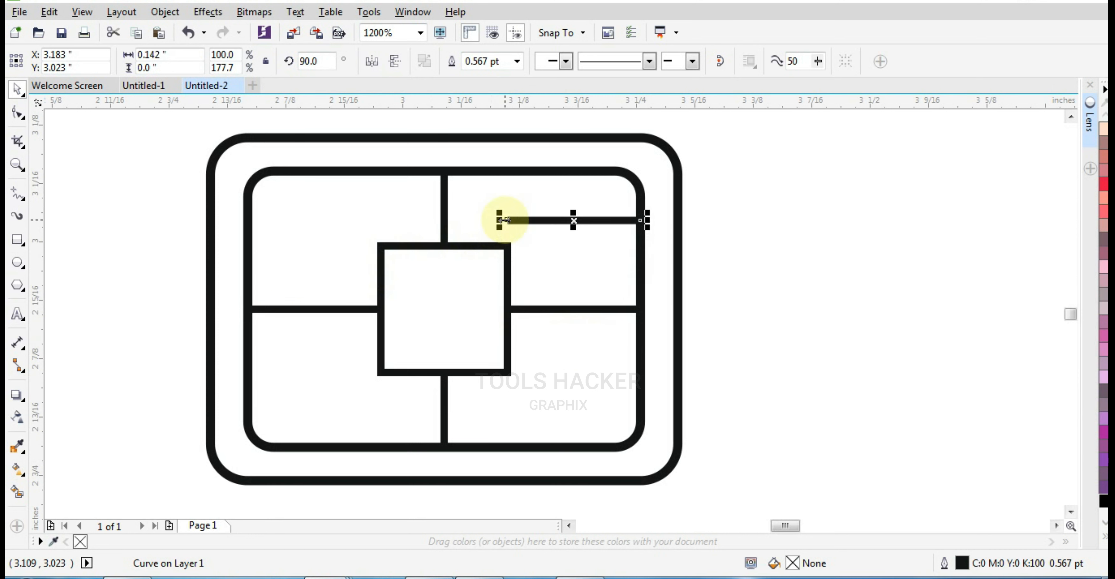
{"action": "left_click_drag", "start_coordinate": [500, 220], "coordinate": [481, 220]}
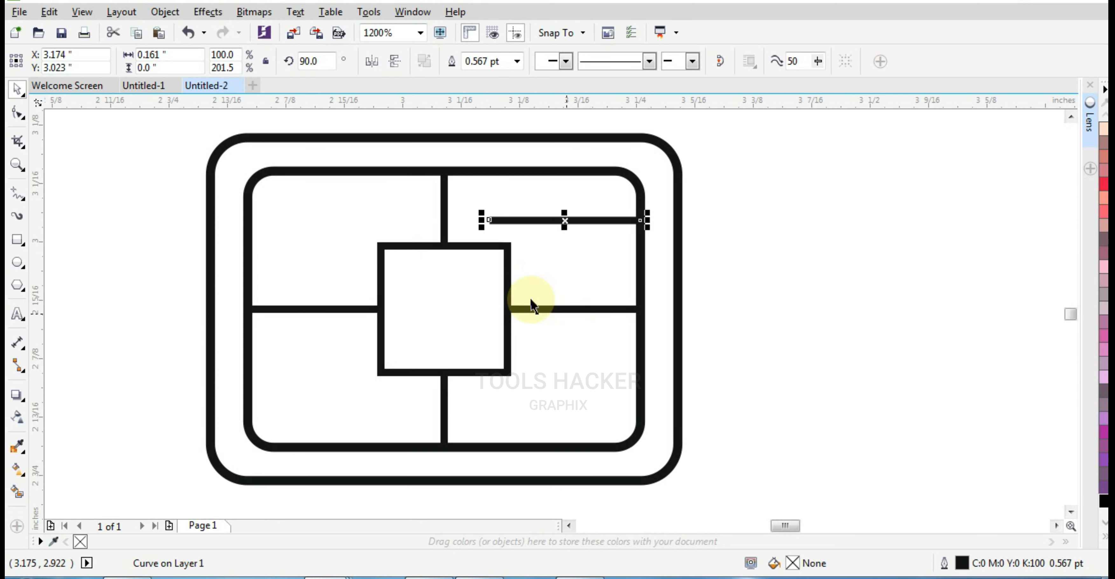
{"action": "left_click", "coordinate": [482, 220]}
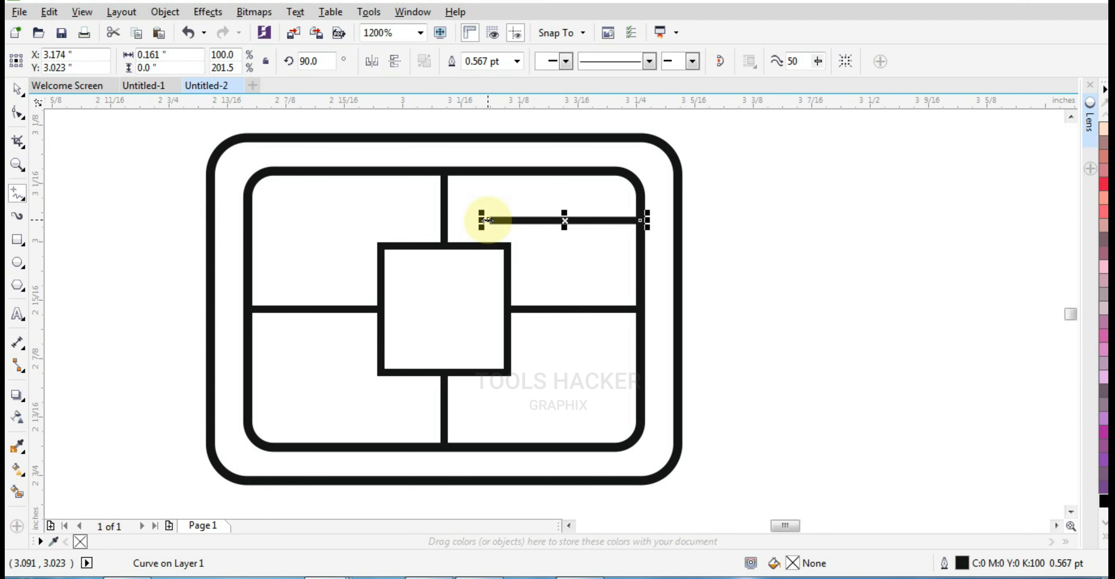
Extend the upper-right line with a segment down to the square.
{"action": "scroll", "coordinate": [493, 226], "scroll_direction": "up", "scroll_amount": 1}
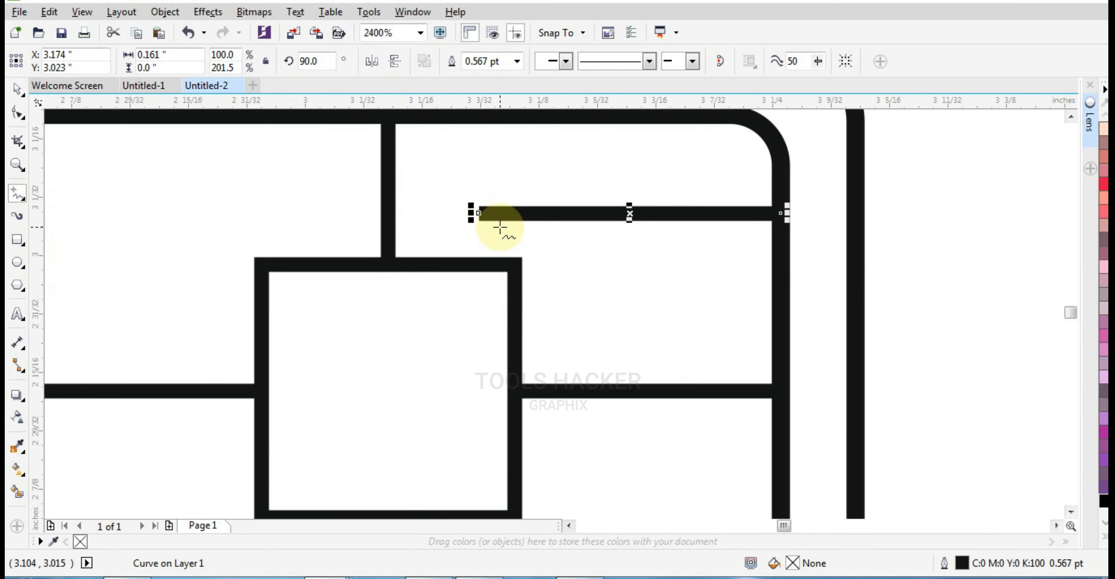
{"action": "left_click_drag", "start_coordinate": [478, 212], "coordinate": [478, 266]}
{"action": "scroll", "coordinate": [440, 284], "scroll_direction": "down", "scroll_amount": 1}
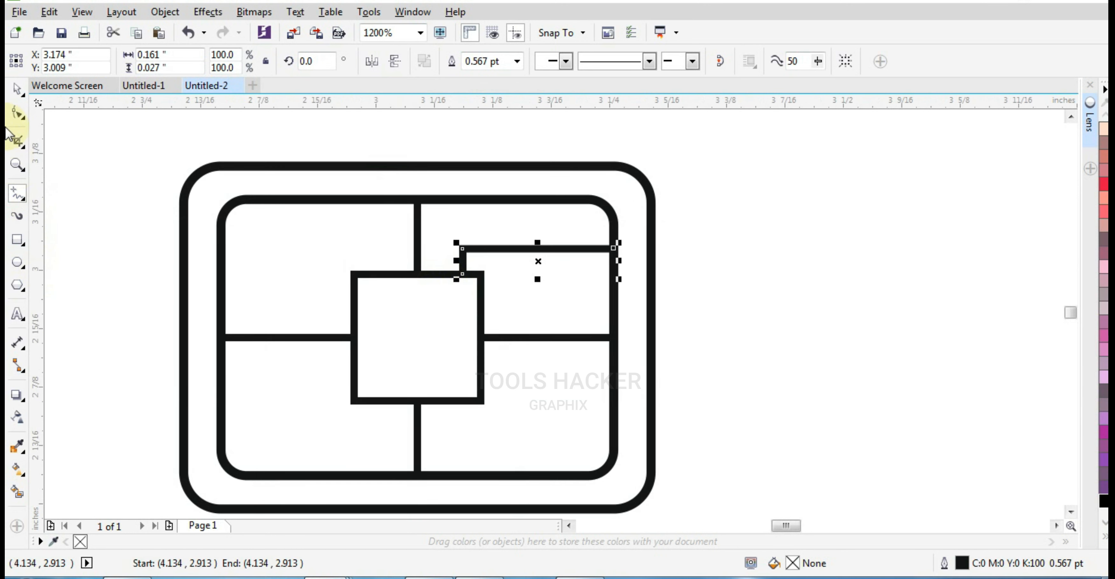
{"action": "scroll", "coordinate": [444, 223], "scroll_direction": "down", "scroll_amount": 1}
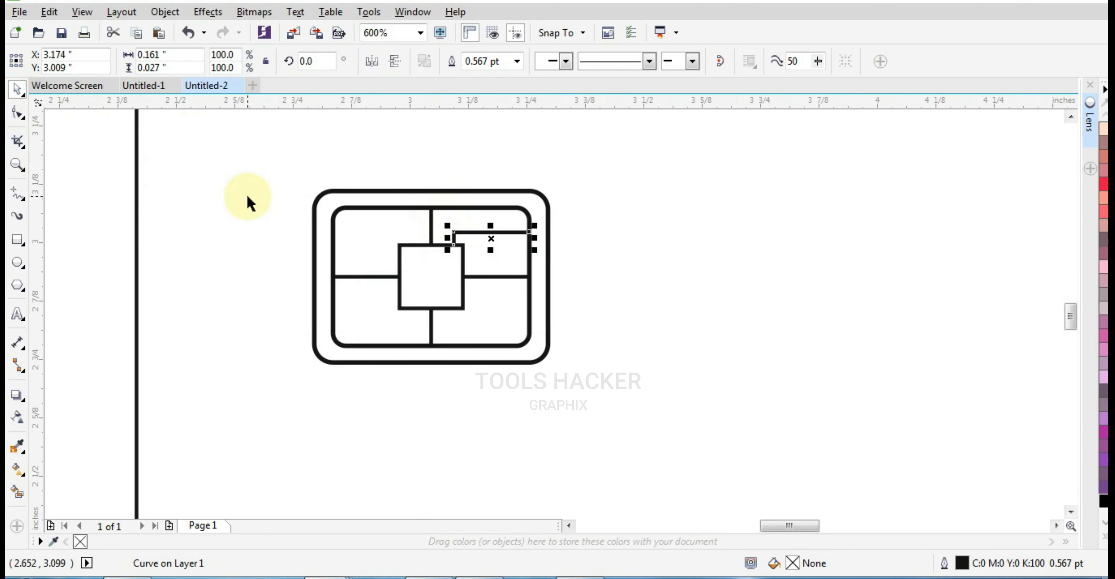
Mirror a copy of the bent line into the lower-right cell and group the pair.
{"action": "key", "text": "plus"}
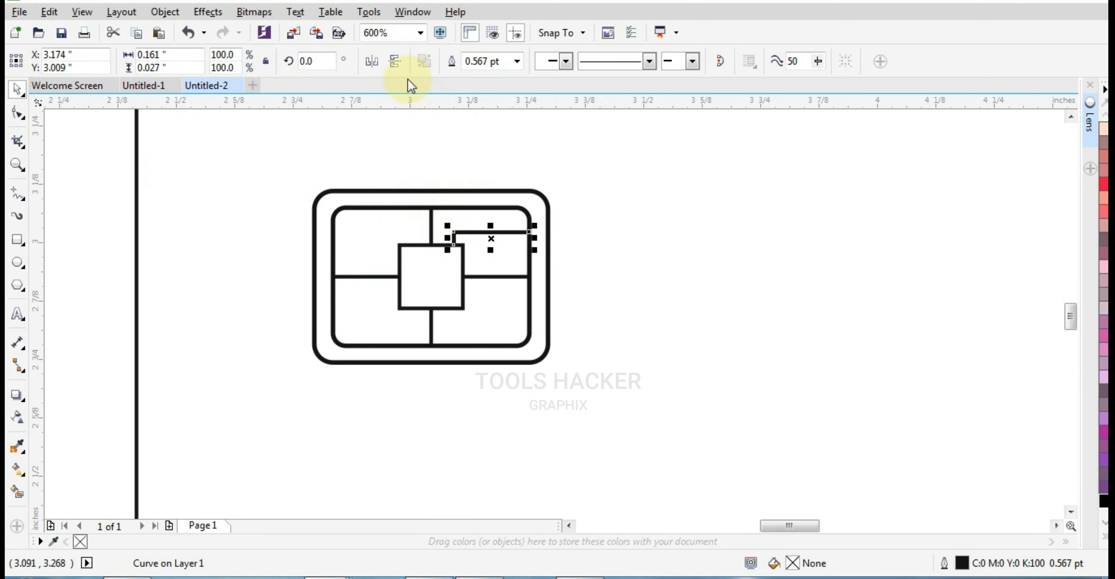
{"action": "left_click", "coordinate": [392, 63]}
{"action": "key", "text": "Down"}
{"action": "key", "text": "Down"}
{"action": "key", "text": "Down"}
{"action": "key", "text": "Down"}
{"action": "key", "text": "Down"}
{"action": "key", "text": "Down"}
{"action": "key", "text": "Down"}
{"action": "key", "text": "Down"}
{"action": "key", "text": "Down"}
{"action": "key", "text": "Down"}
{"action": "key", "text": "Down"}
{"action": "key", "text": "Down"}
{"action": "key", "text": "Down"}
{"action": "key", "text": "Down"}
{"action": "key", "text": "Down"}
{"action": "key", "text": "Down"}
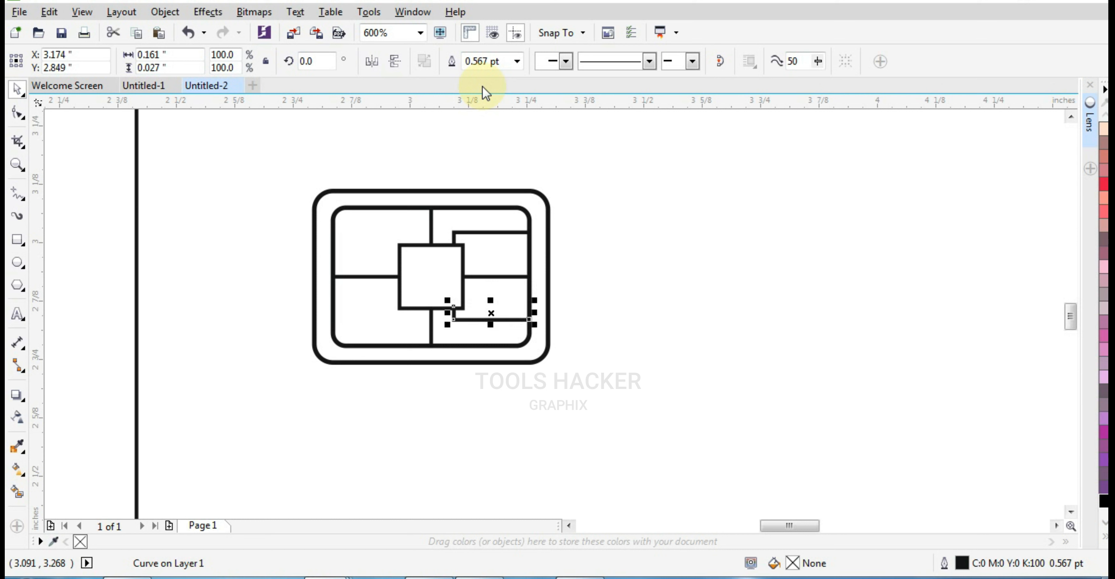
{"action": "key", "text": "ctrl+Down"}
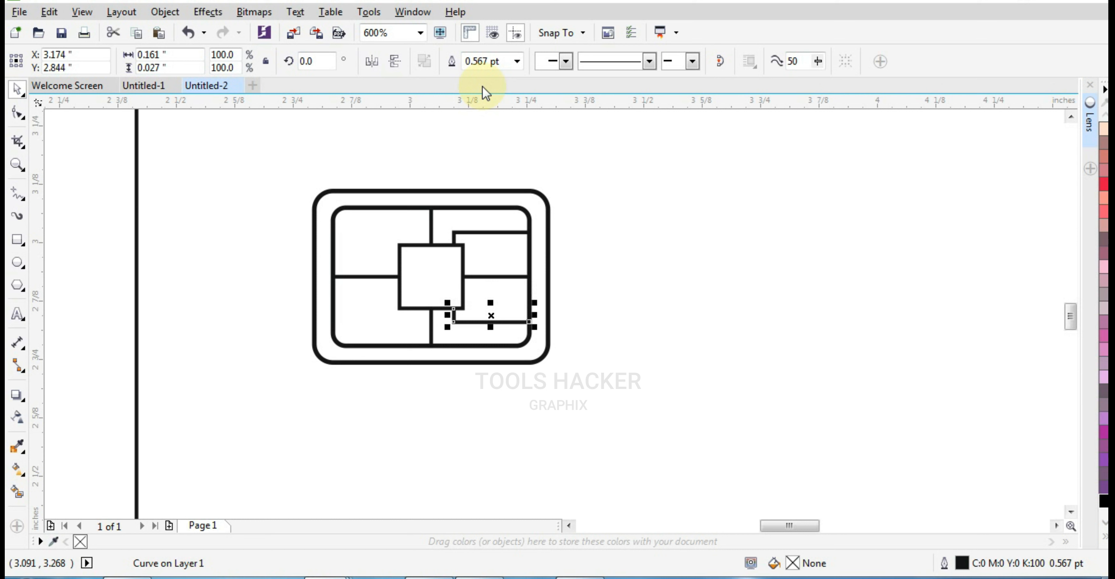
{"action": "left_click", "coordinate": [492, 233], "text": "shift"}
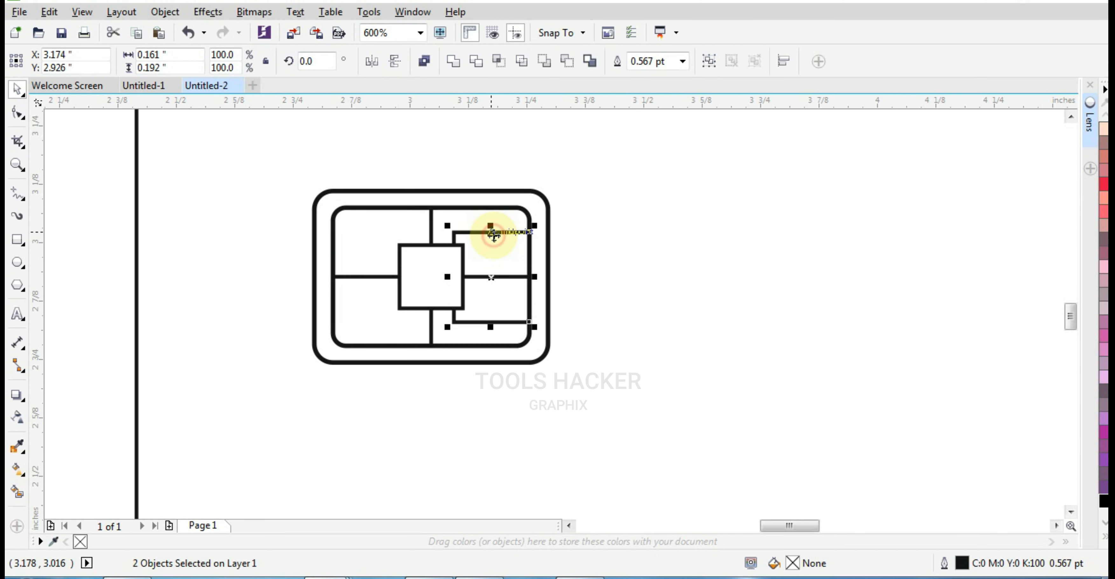
{"action": "key", "text": "ctrl+g"}
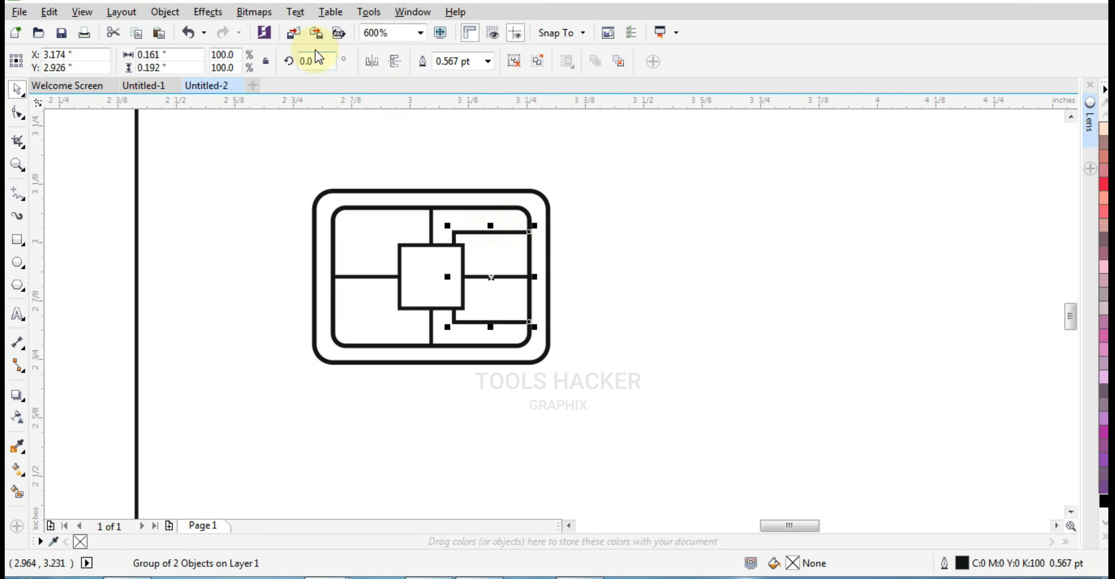
{"action": "left_click", "coordinate": [363, 228], "text": "shift"}
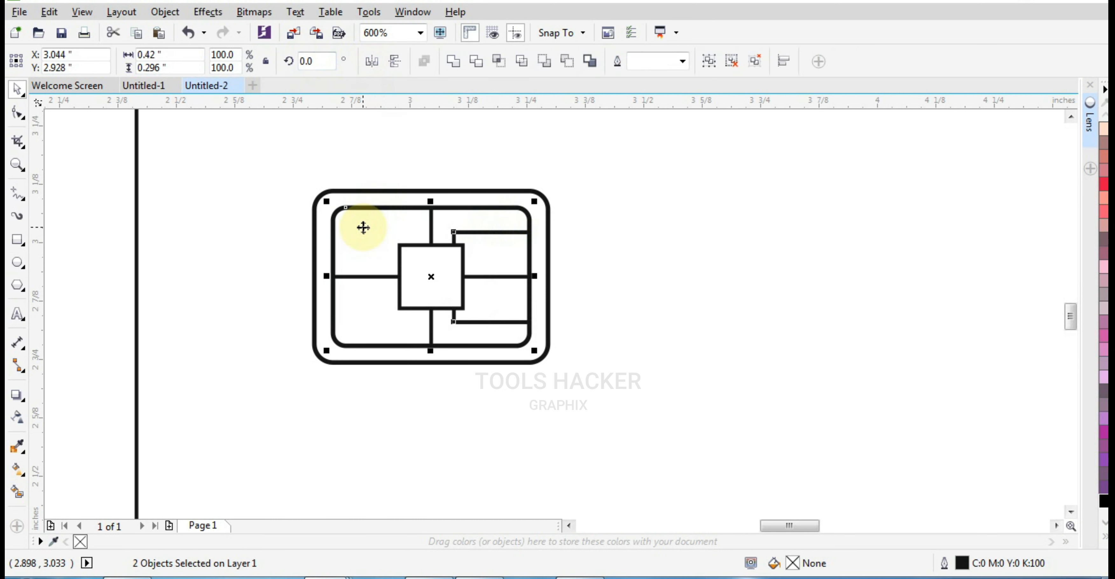
Align the bracket lines, group all nine chip parts, and nudge the chip left and up.
{"action": "key", "text": "l"}
{"action": "scroll", "coordinate": [479, 260], "scroll_direction": "down", "scroll_amount": 1}
{"action": "left_click", "coordinate": [144, 187]}
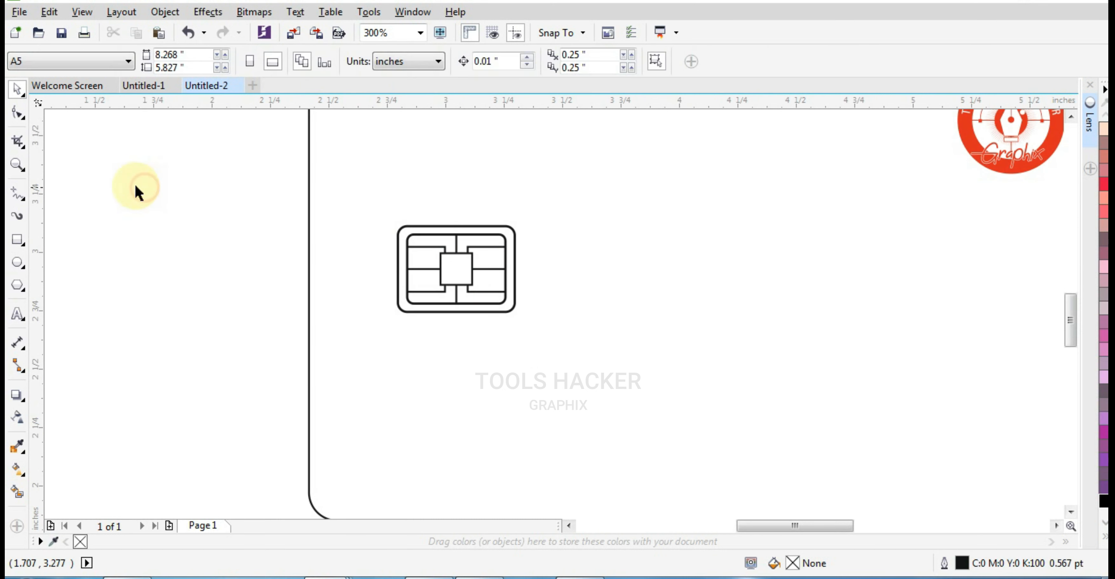
{"action": "left_click_drag", "start_coordinate": [135, 186], "coordinate": [570, 332]}
{"action": "key", "text": "ctrl+g"}
{"action": "scroll", "coordinate": [565, 265], "scroll_direction": "down", "scroll_amount": 1}
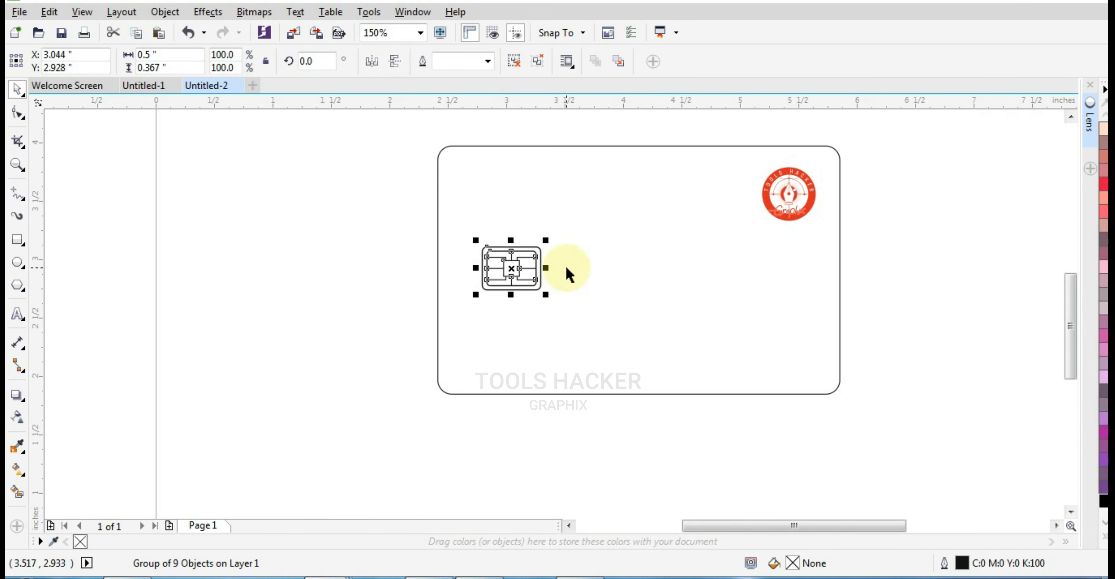
{"action": "left_click", "coordinate": [307, 233]}
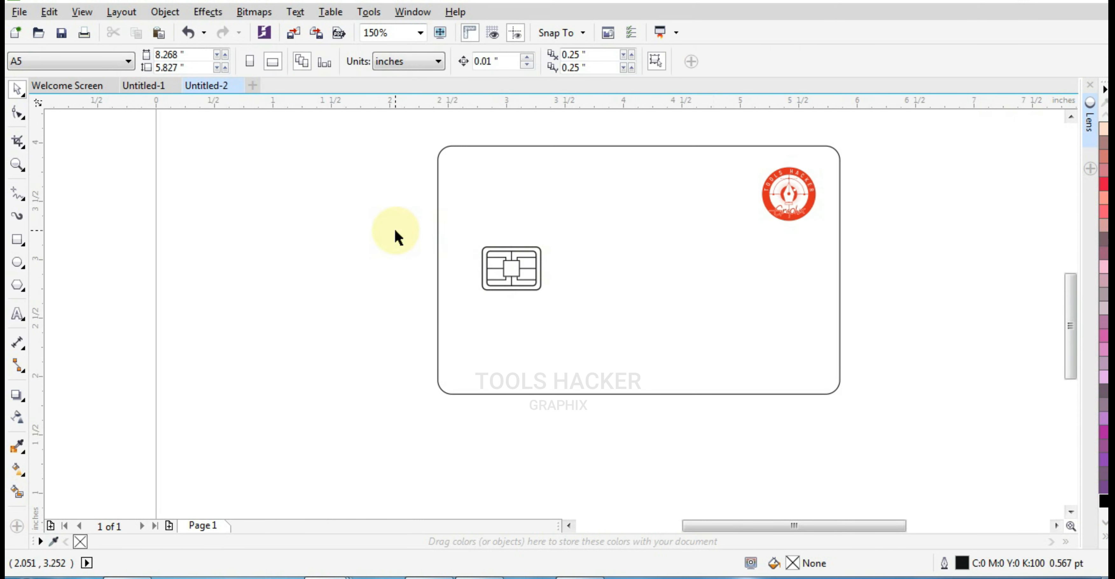
{"action": "left_click_drag", "start_coordinate": [395, 231], "coordinate": [622, 324]}
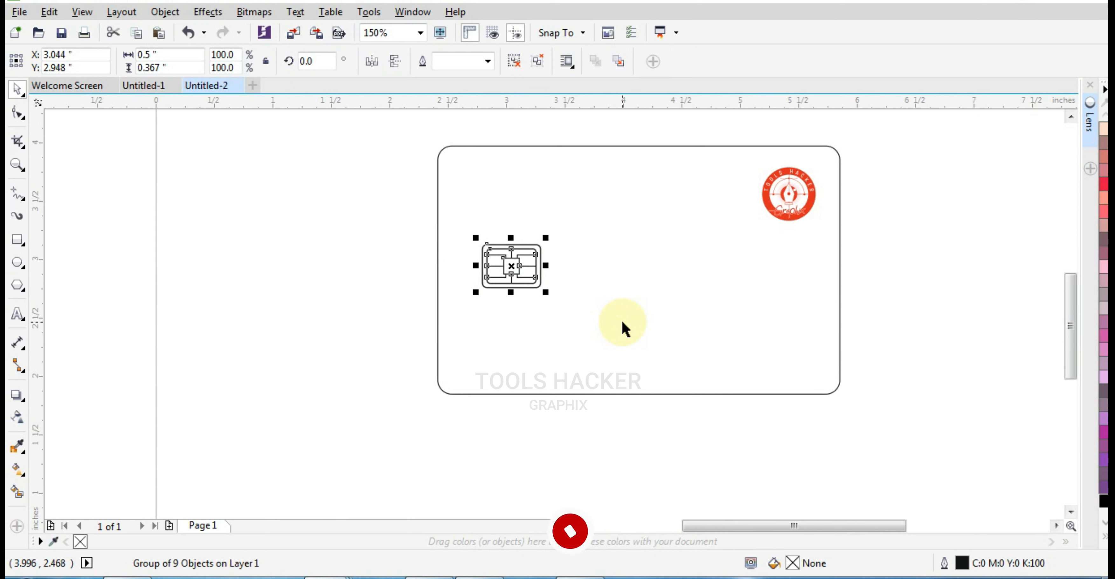
{"action": "key", "text": "Left"}
{"action": "key", "text": "Left"}
{"action": "key", "text": "Left"}
{"action": "key", "text": "Up"}
{"action": "key", "text": "Left"}
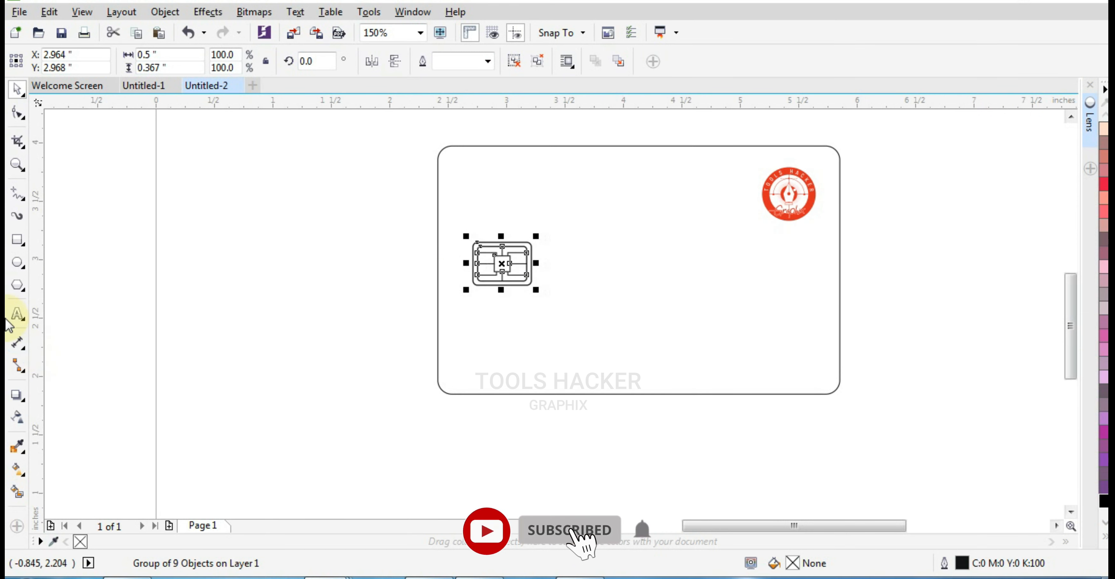
Type a 16-digit card number in 16 pt Arial beneath the chip.
{"action": "left_click", "coordinate": [17, 314]}
{"action": "left_click", "coordinate": [480, 331]}
{"action": "type", "text": "D"}
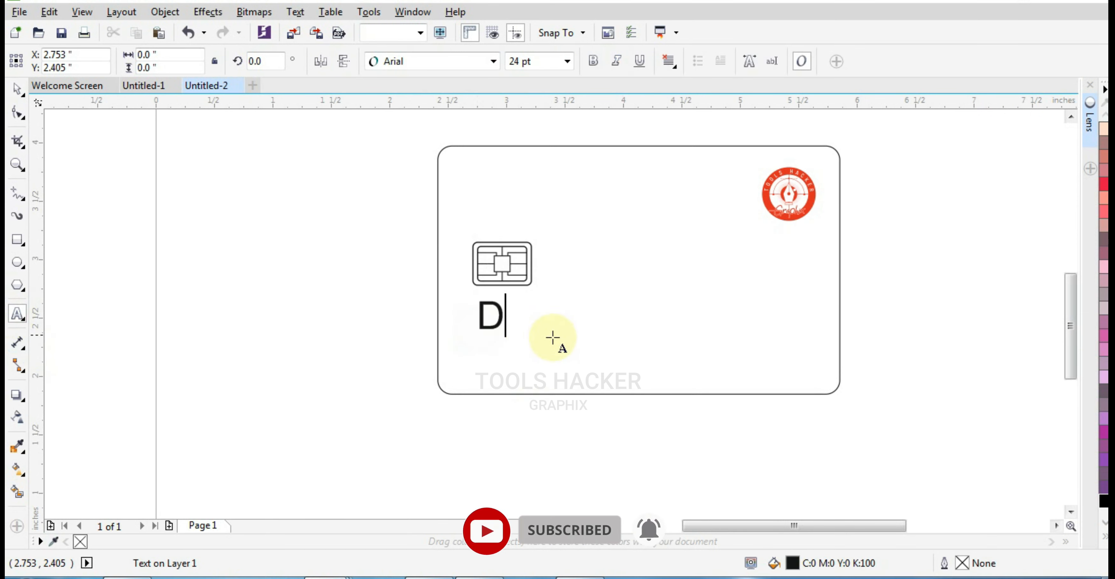
{"action": "key", "text": "ctrl+a"}
{"action": "type", "text": "16"}
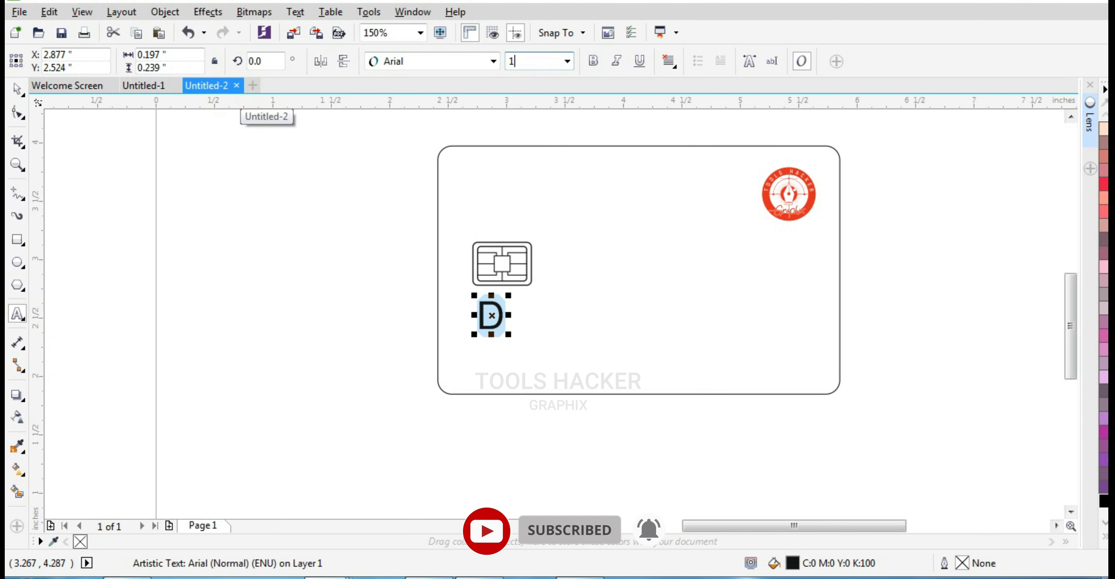
{"action": "key", "text": "Return"}
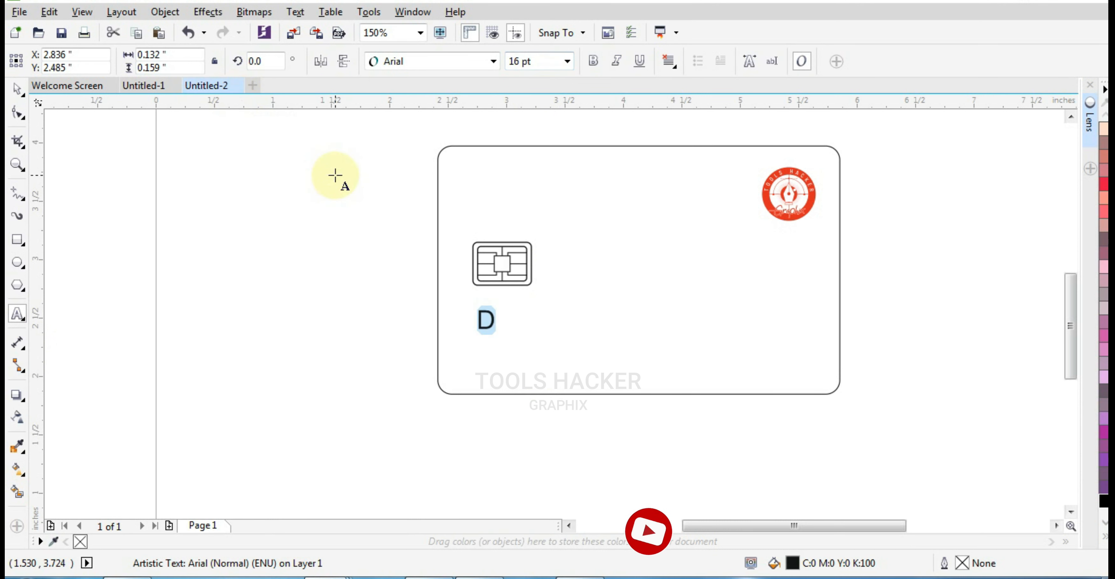
{"action": "type", "text": "016"}
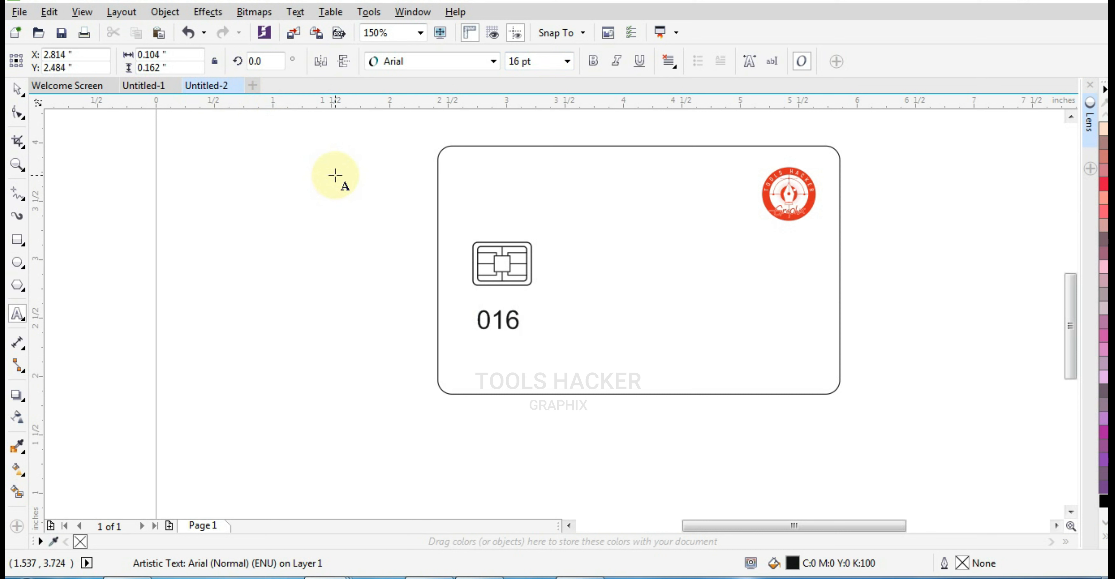
{"action": "type", "text": "3 2097"}
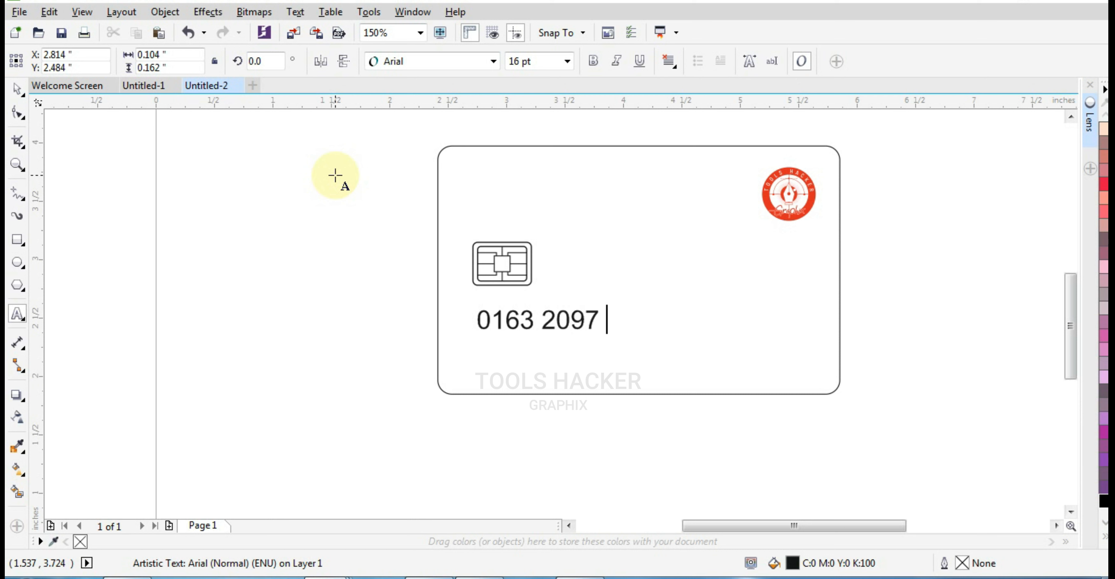
{"action": "type", "text": " 7977"}
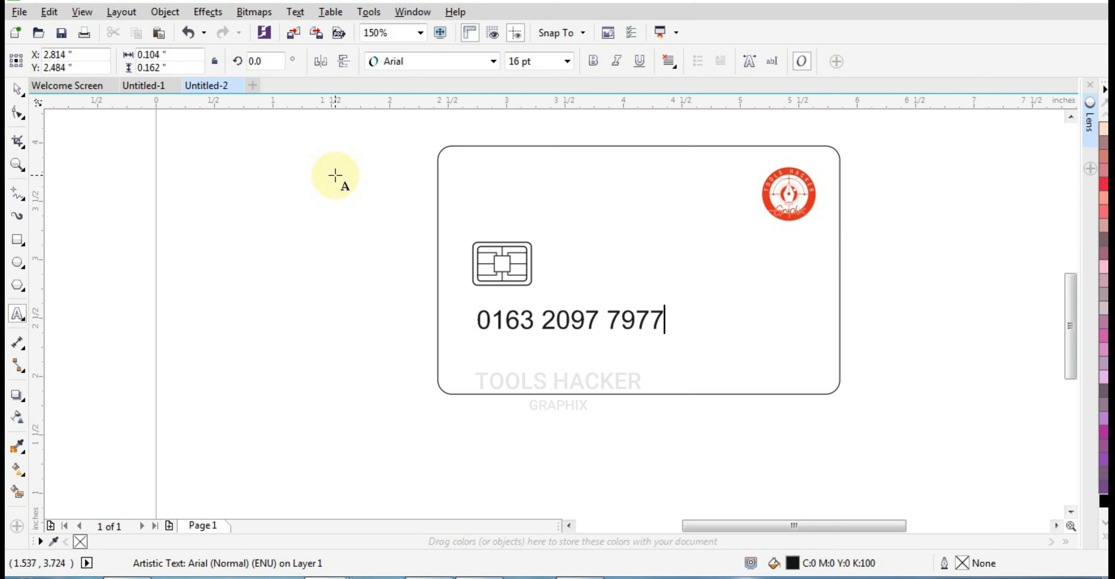
{"action": "type", "text": " 4522"}
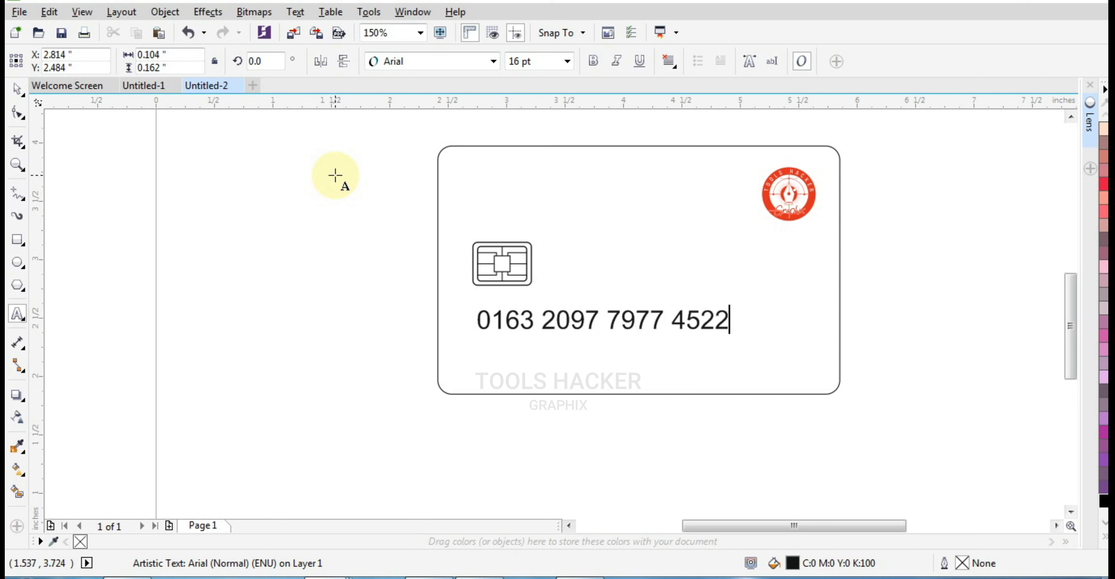
{"action": "key", "text": "ctrl+space"}
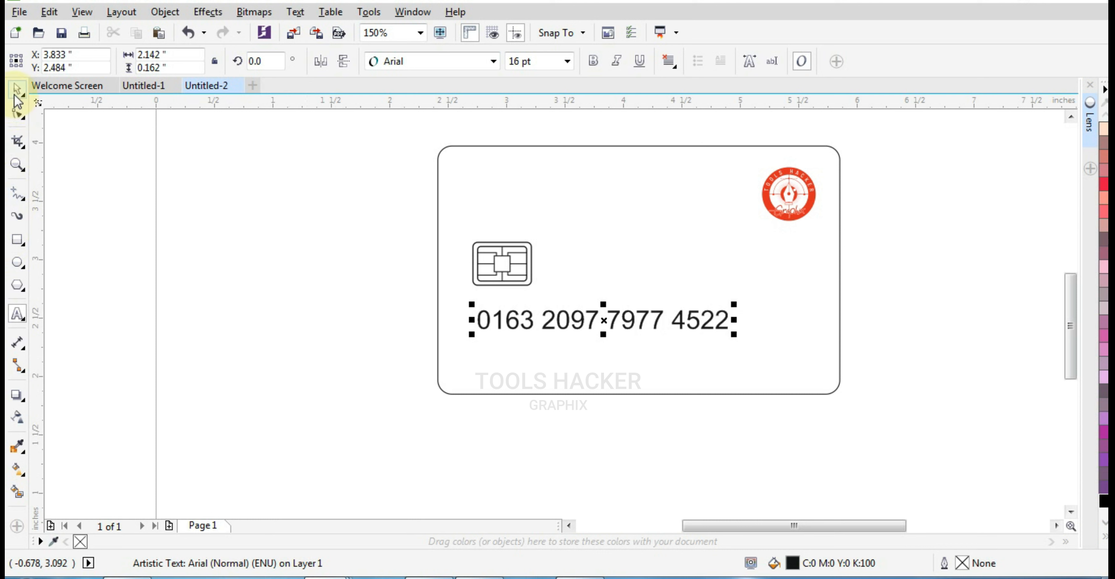
{"action": "left_click", "coordinate": [302, 295]}
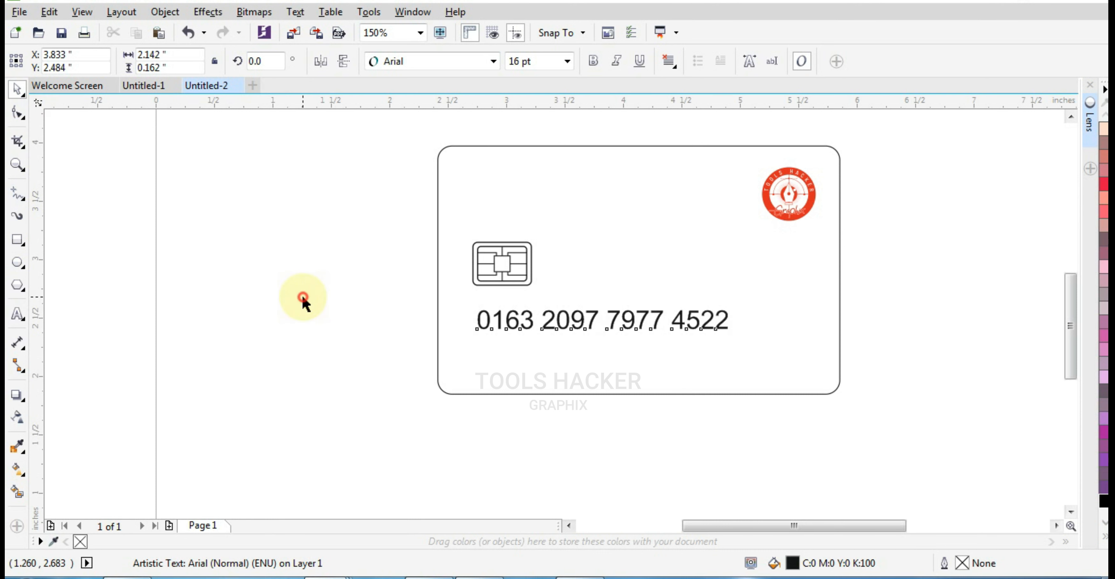
Add a 10 pt Univers Condensed 'TOOLS HACKER GRAPHIX' line near the card's bottom edge.
{"action": "left_click", "coordinate": [17, 313]}
{"action": "left_click", "coordinate": [480, 374]}
{"action": "type", "text": "D"}
{"action": "key", "text": "shift+Left"}
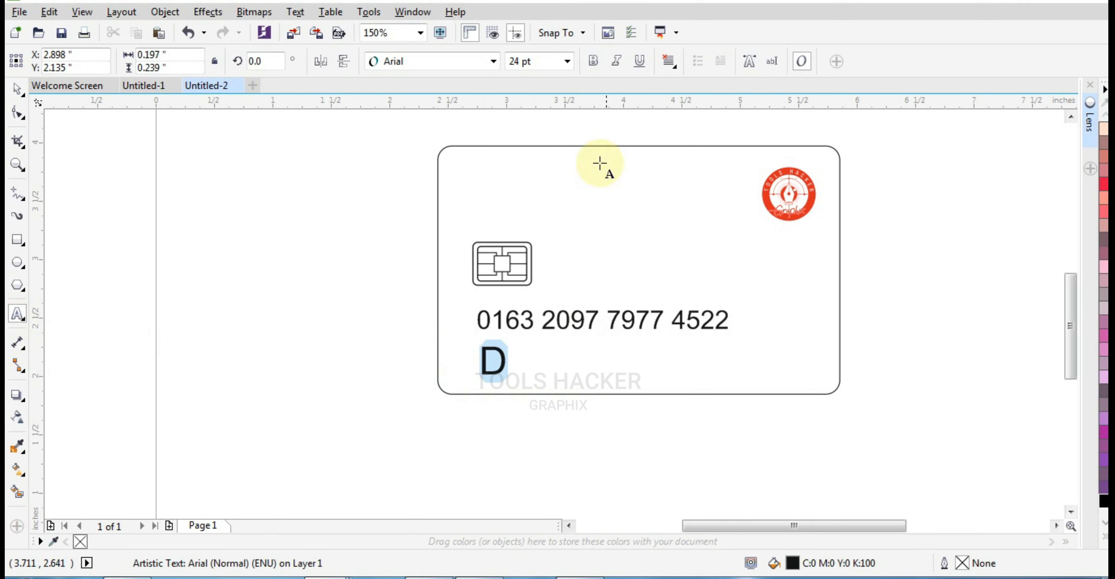
{"action": "triple_click", "coordinate": [533, 61]}
{"action": "type", "text": "10"}
{"action": "key", "text": "Return"}
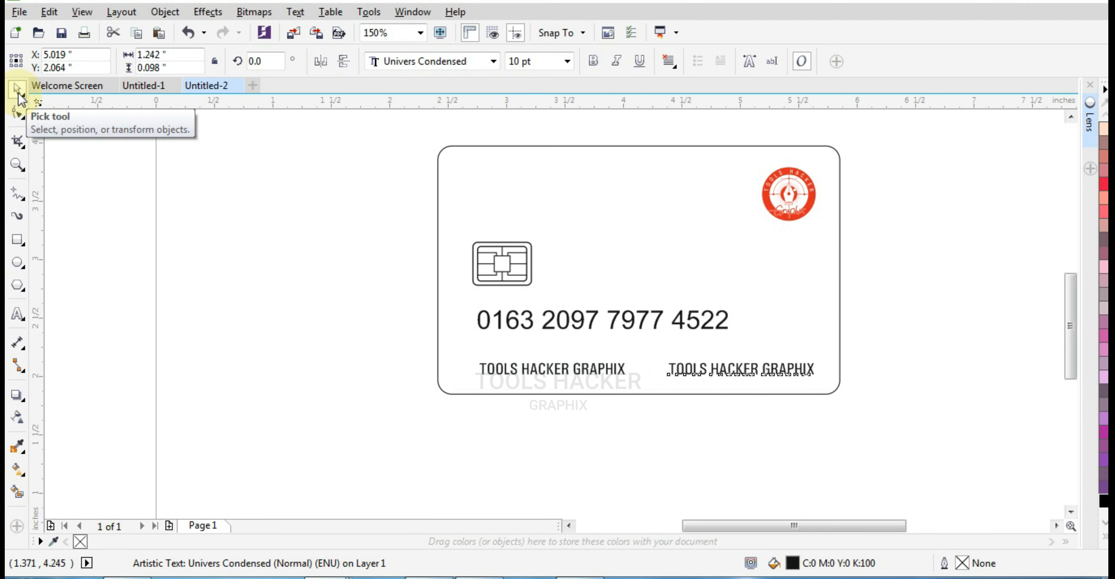
{"action": "left_click", "coordinate": [18, 93]}
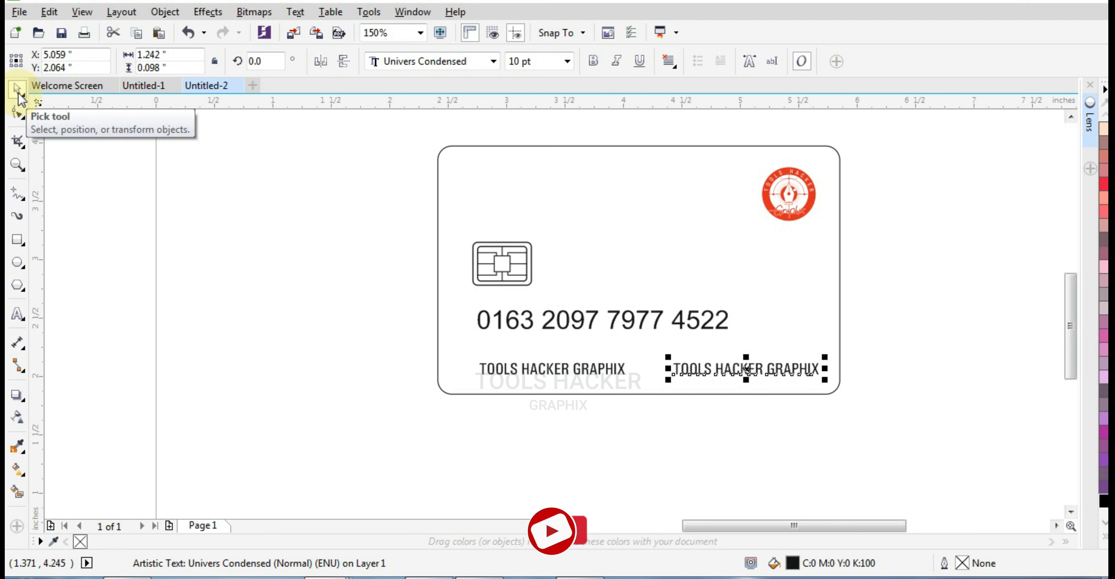
Replace the right-hand text with 'VALID PERIOD 03/2024' and nudge it into place.
{"action": "left_click", "coordinate": [17, 314]}
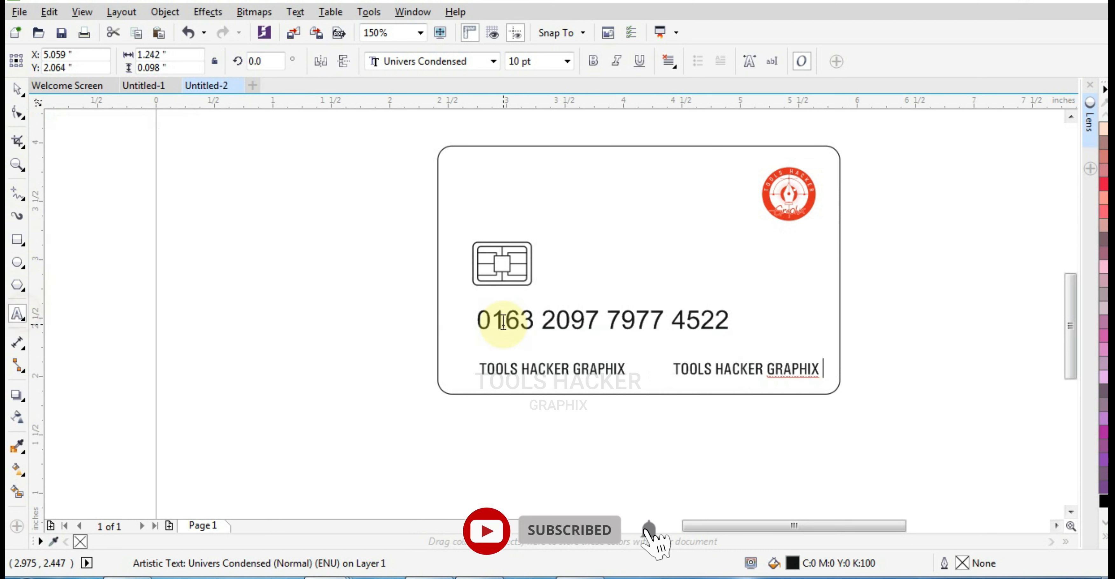
{"action": "key", "text": "ctrl+a"}
{"action": "type", "text": "V"}
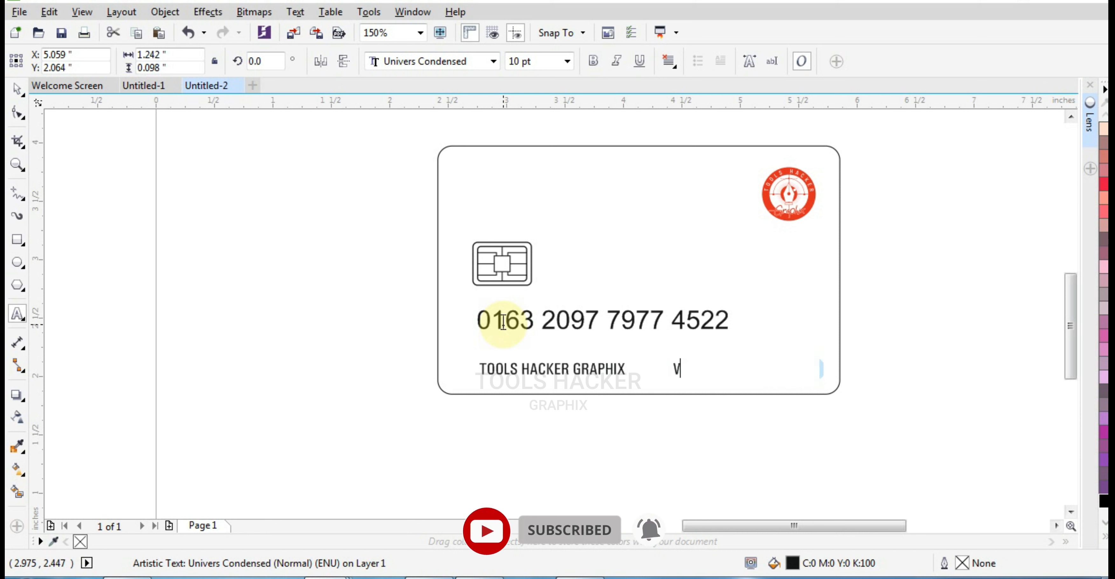
{"action": "type", "text": "ALID "}
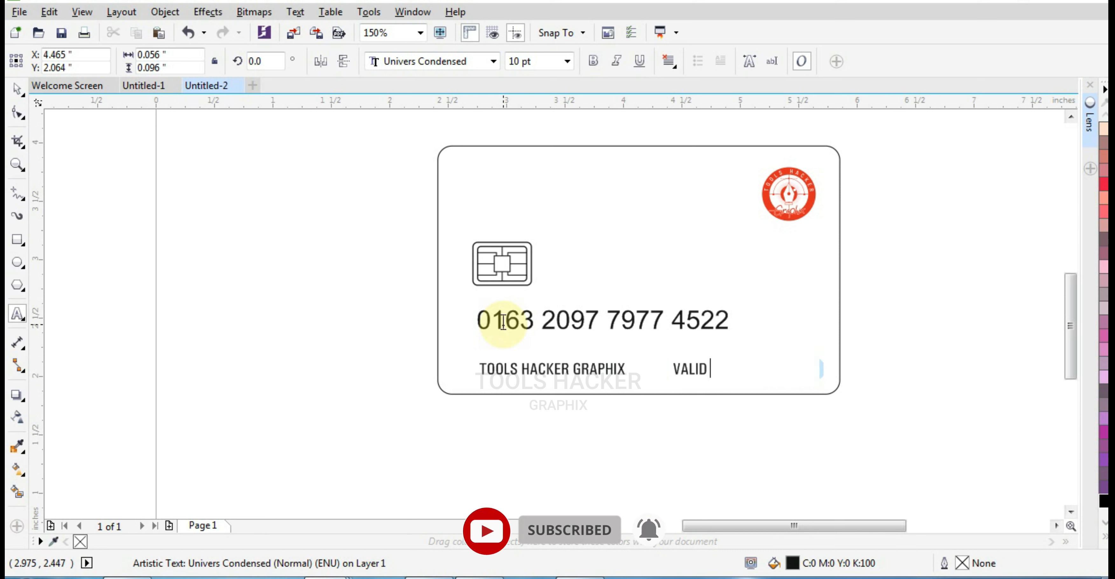
{"action": "type", "text": "PERIOD 03/2024"}
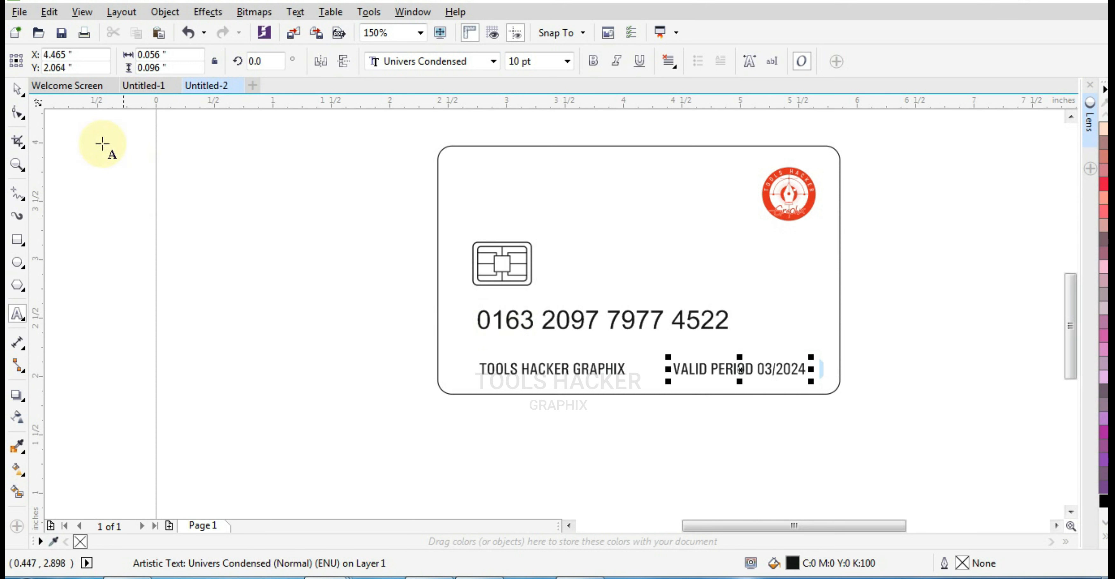
{"action": "left_click", "coordinate": [16, 90]}
{"action": "key", "text": "Down"}
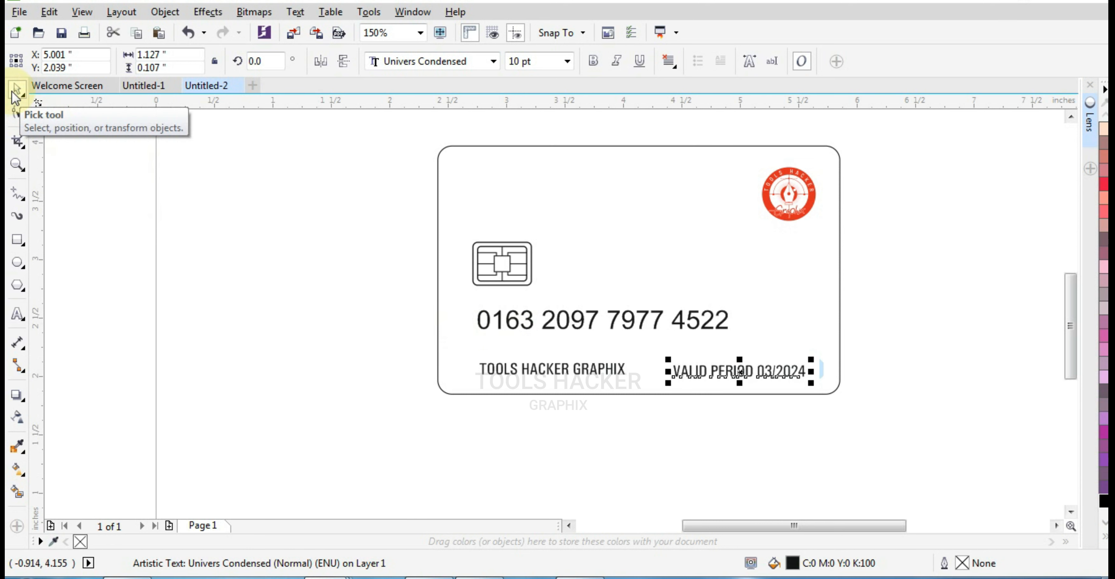
{"action": "key", "text": "Up"}
{"action": "key", "text": "Right"}
{"action": "key", "text": "Right"}
{"action": "key", "text": "Right"}
{"action": "key", "text": "Right"}
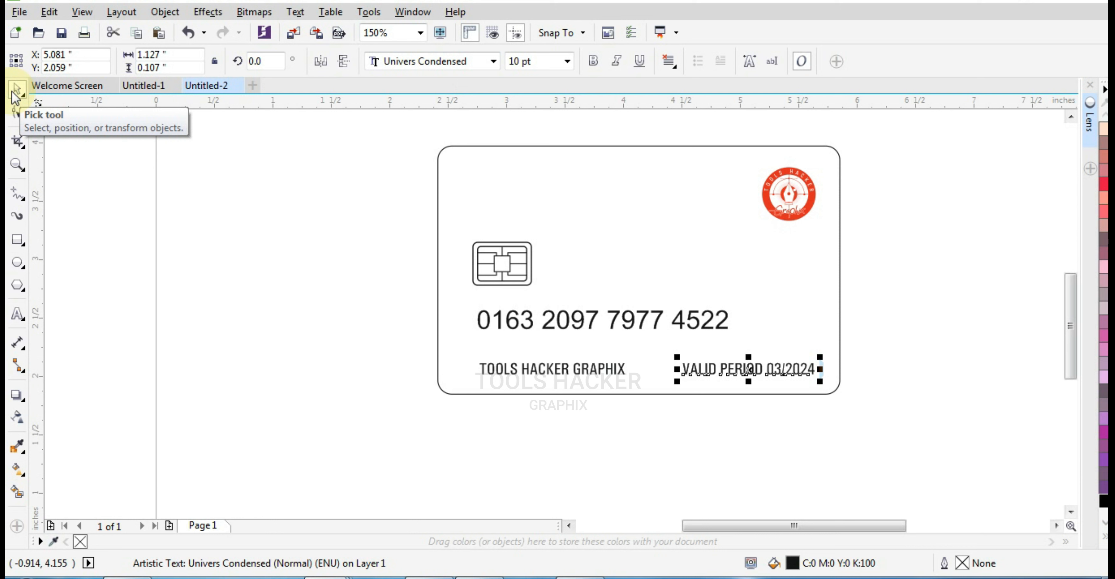
Shift the card number and bottom-left text slightly left.
{"action": "left_click", "coordinate": [231, 300]}
{"action": "left_click_drag", "start_coordinate": [280, 299], "coordinate": [747, 387]}
{"action": "key", "text": "Left"}
{"action": "key", "text": "Left"}
{"action": "key", "text": "Left"}
{"action": "key", "text": "Left"}
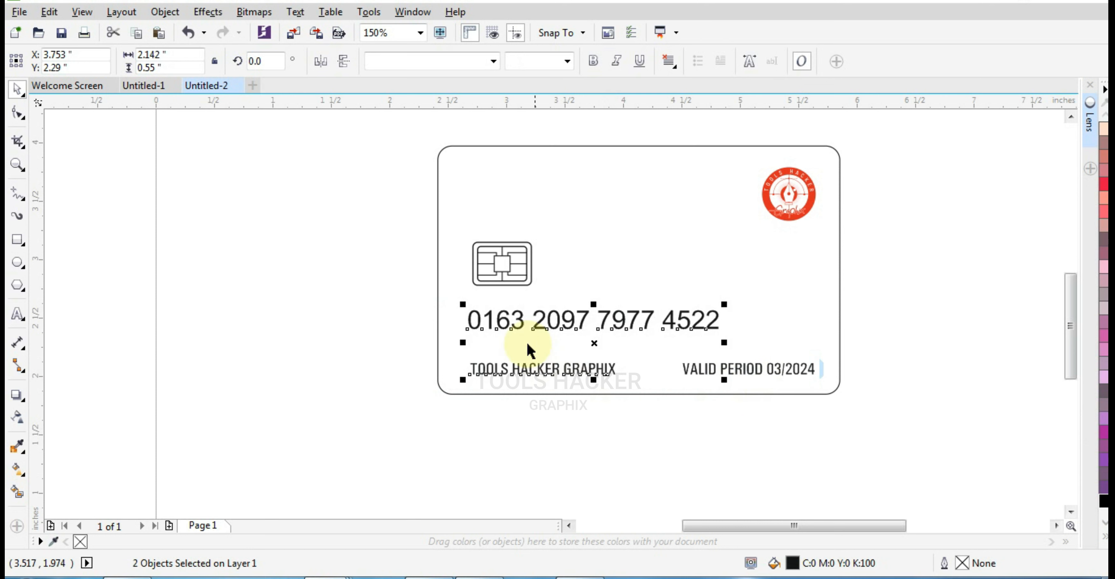
Nudge the card number down slightly.
{"action": "left_click_drag", "start_coordinate": [402, 218], "coordinate": [565, 308]}
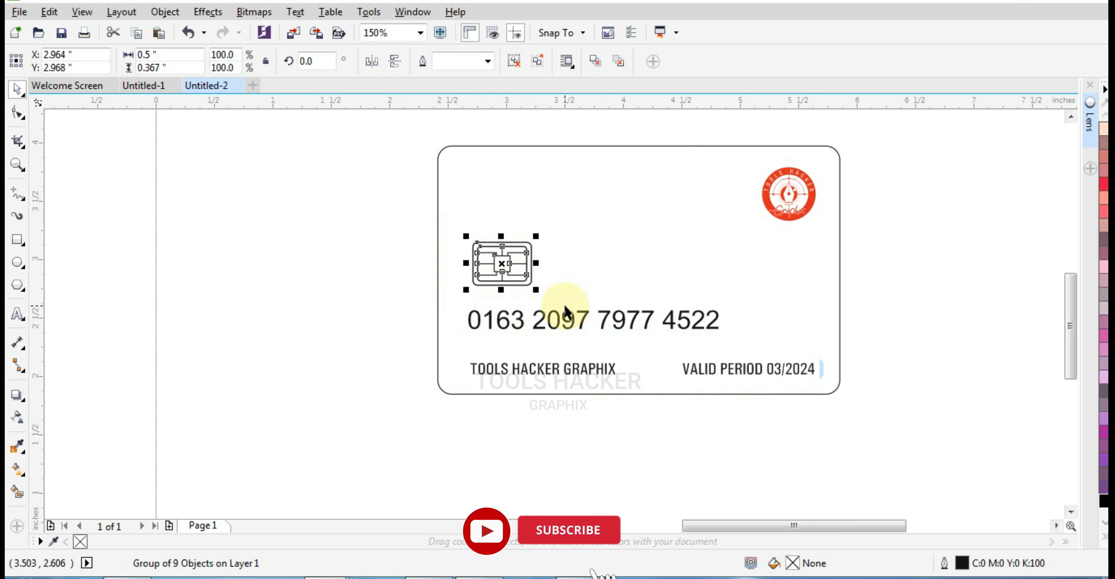
{"action": "left_click", "coordinate": [543, 328]}
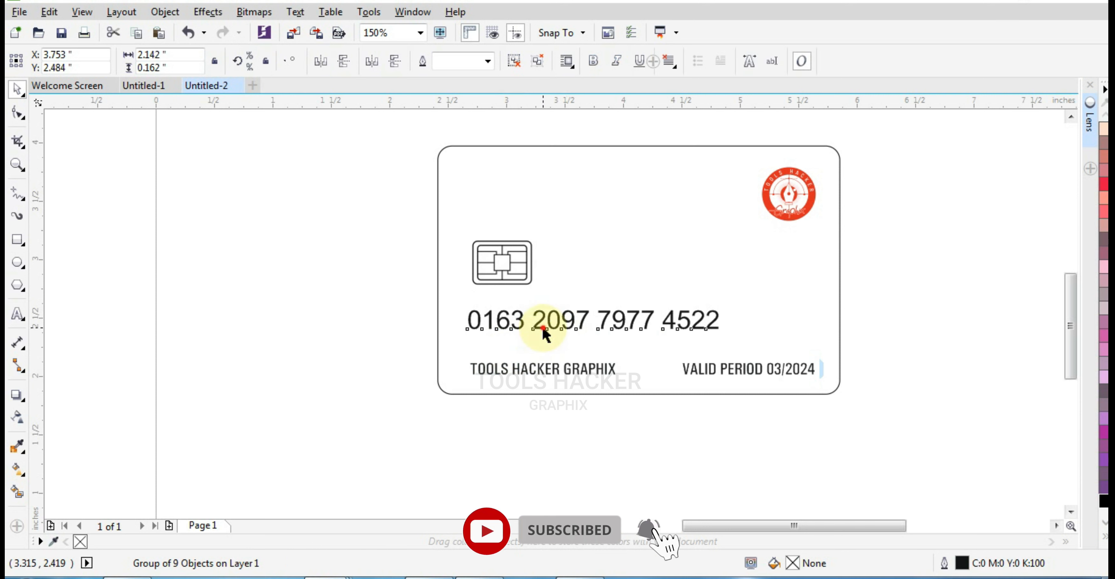
{"action": "key", "text": "Down"}
{"action": "key", "text": "Down"}
{"action": "key", "text": "Down"}
{"action": "key", "text": "Down"}
{"action": "key", "text": "Down"}
{"action": "key", "text": "Down"}
{"action": "key", "text": "Down"}
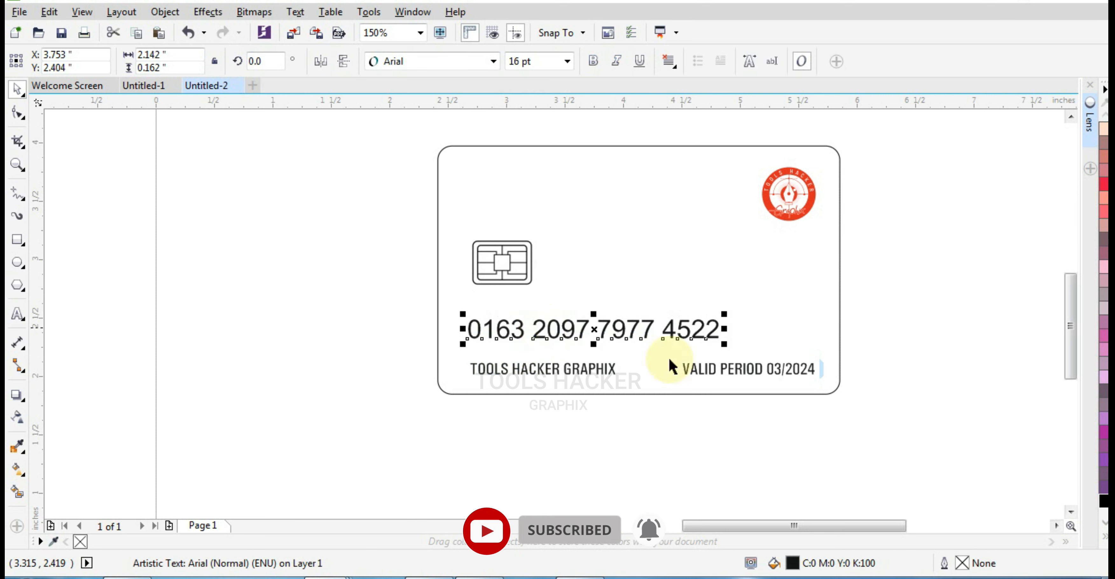
{"action": "left_click", "coordinate": [863, 325]}
{"action": "scroll", "coordinate": [704, 301], "scroll_direction": "down", "scroll_amount": 2}
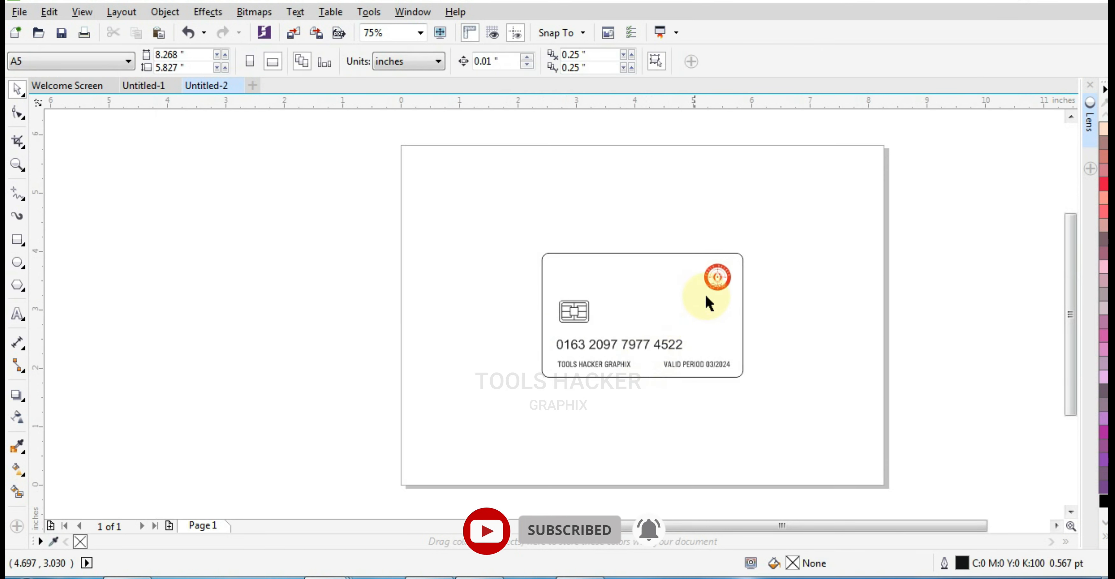
{"action": "scroll", "coordinate": [721, 282], "scroll_direction": "up", "scroll_amount": 2}
Change the red logo's fill to black.
{"action": "left_click", "coordinate": [724, 288]}
{"action": "left_click", "coordinate": [1105, 502]}
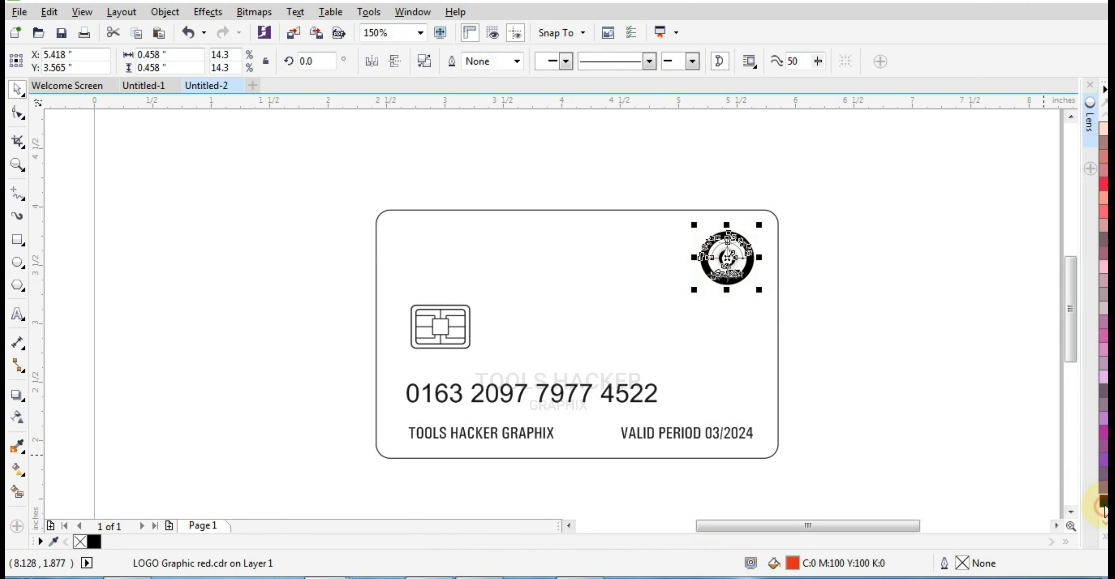
{"action": "left_click", "coordinate": [1043, 484]}
Group every element of the card into one group.
{"action": "scroll", "coordinate": [762, 407], "scroll_direction": "down", "scroll_amount": 2}
{"action": "left_click_drag", "start_coordinate": [327, 311], "coordinate": [776, 474]}
{"action": "key", "text": "ctrl+g"}
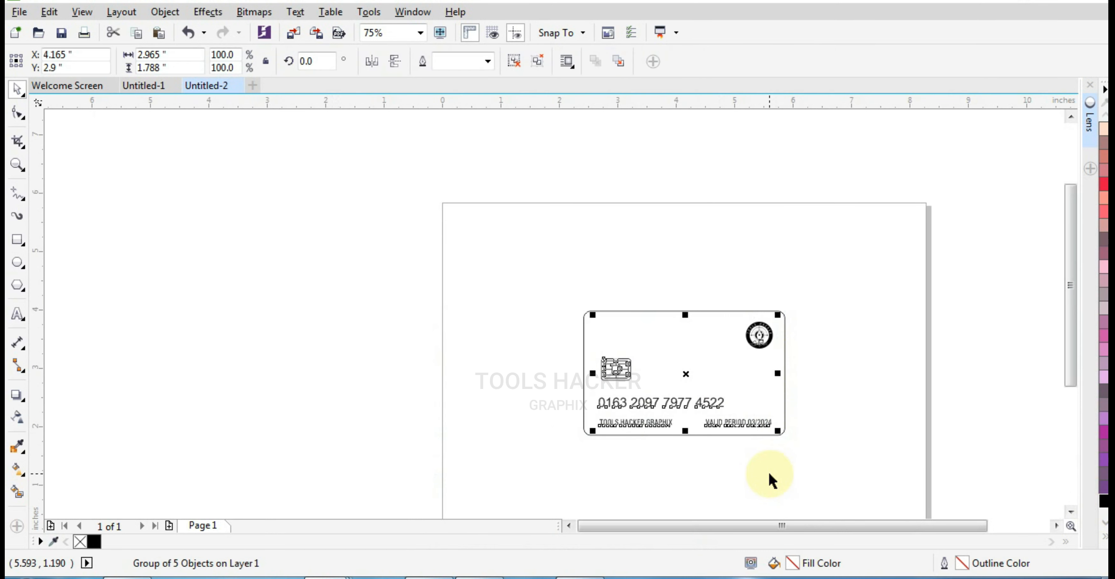
{"action": "left_click", "coordinate": [835, 433]}
{"action": "left_click", "coordinate": [675, 338]}
Draw a circle over the card's upper-left corner and shift it slightly right.
{"action": "left_click", "coordinate": [899, 356]}
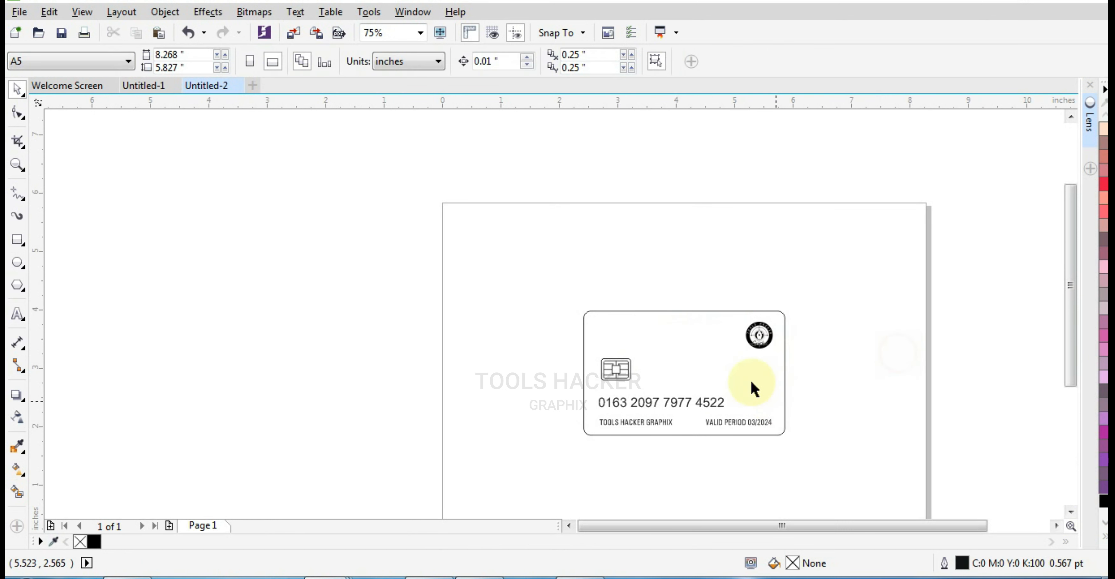
{"action": "left_click", "coordinate": [20, 265]}
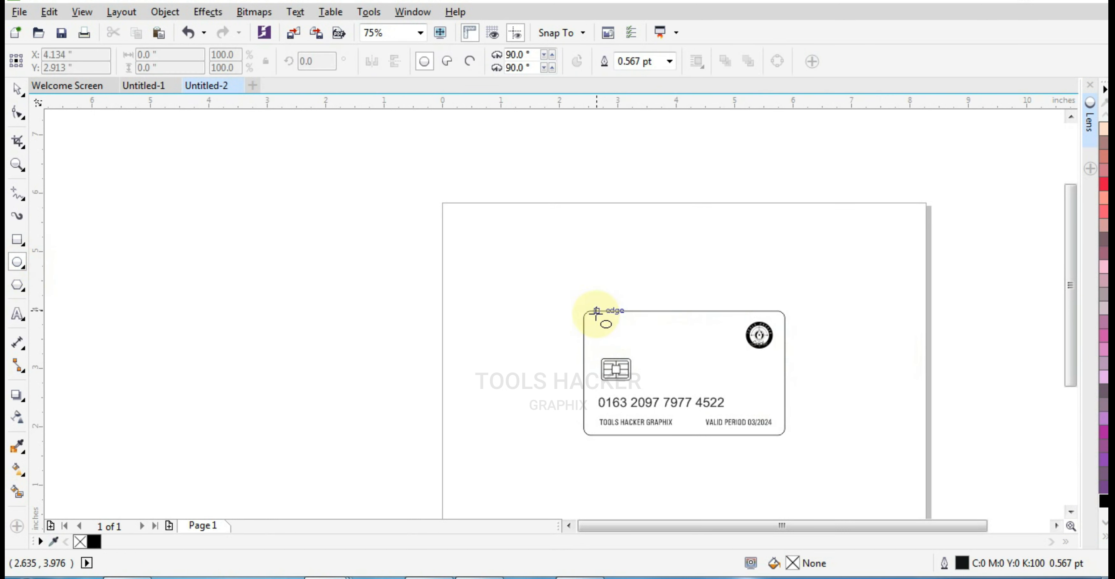
{"action": "mouse_move", "coordinate": [591, 312]}
{"action": "left_mouse_down"}
{"action": "mouse_move", "coordinate": [672, 382]}
{"action": "mouse_move", "coordinate": [660, 381]}
{"action": "left_mouse_up"}
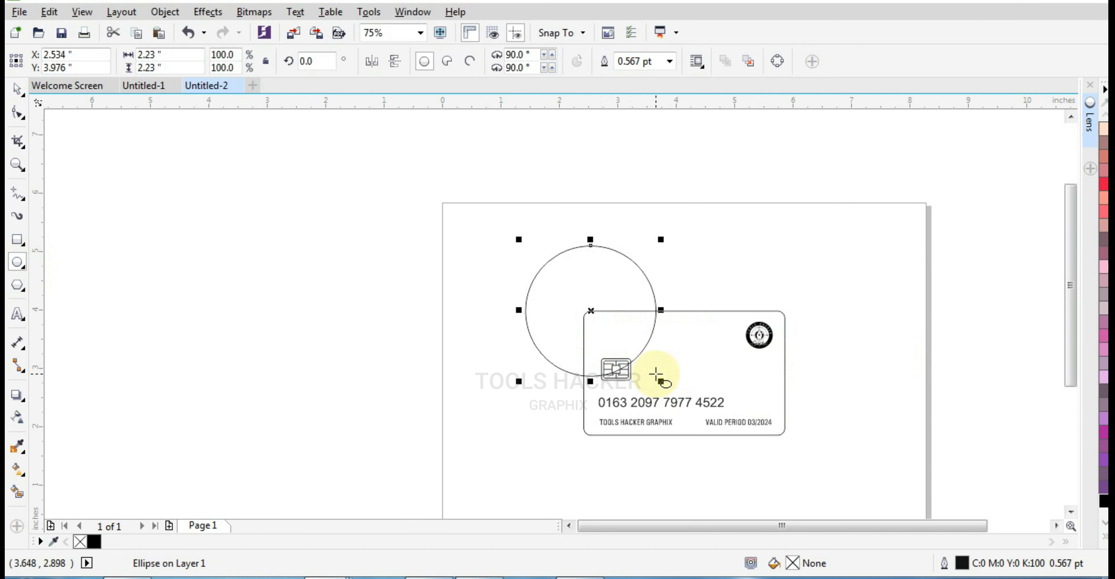
{"action": "left_click", "coordinate": [17, 90]}
{"action": "left_click_drag", "start_coordinate": [584, 277], "coordinate": [613, 274]}
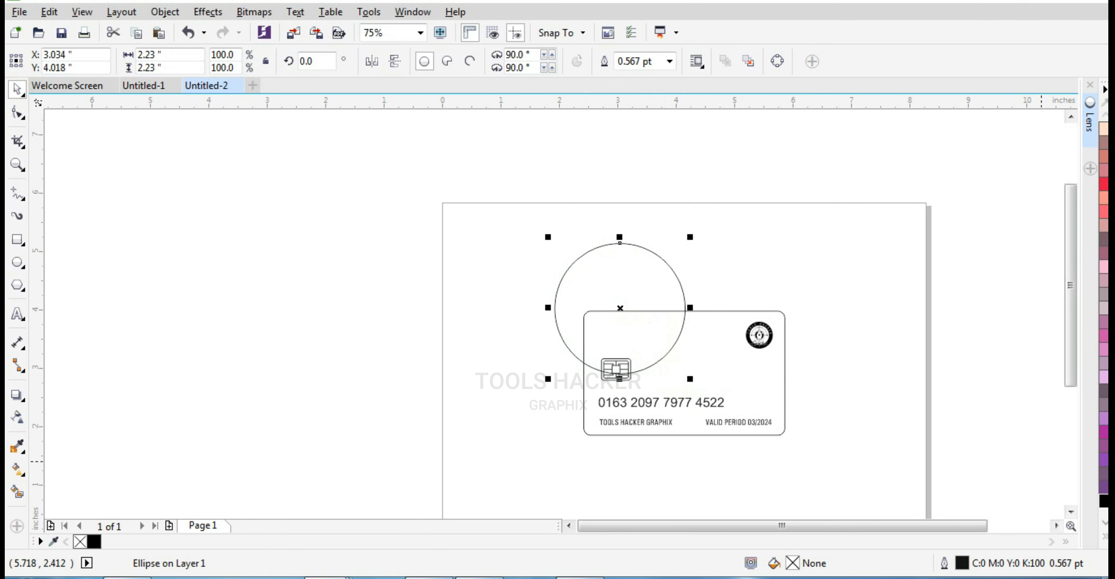
Fill the circle with magenta and remove its outline.
{"action": "left_click", "coordinate": [1104, 536]}
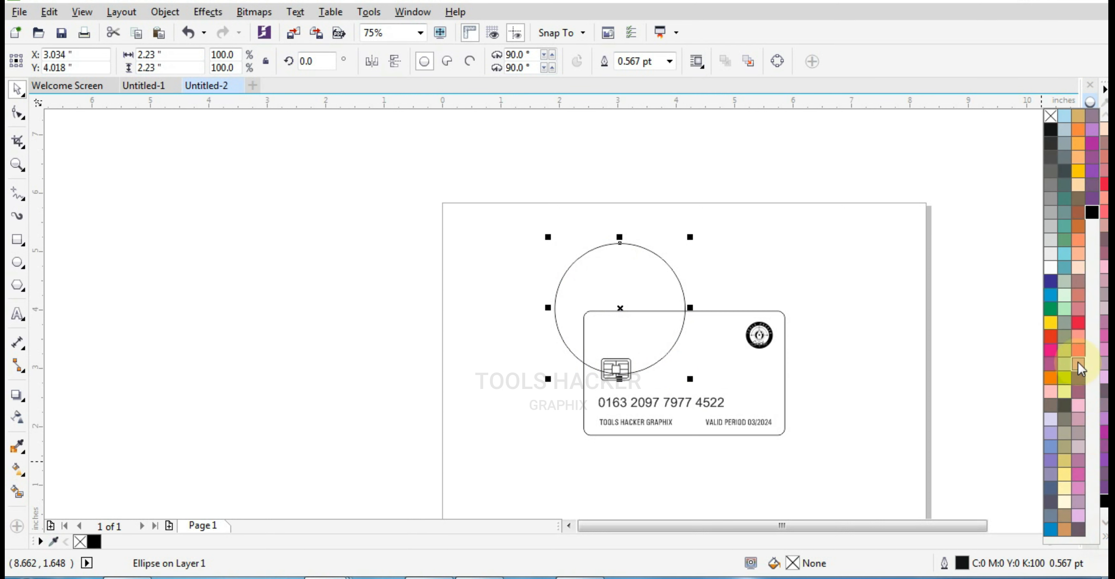
{"action": "left_click", "coordinate": [1051, 349]}
{"action": "right_click", "coordinate": [1050, 118]}
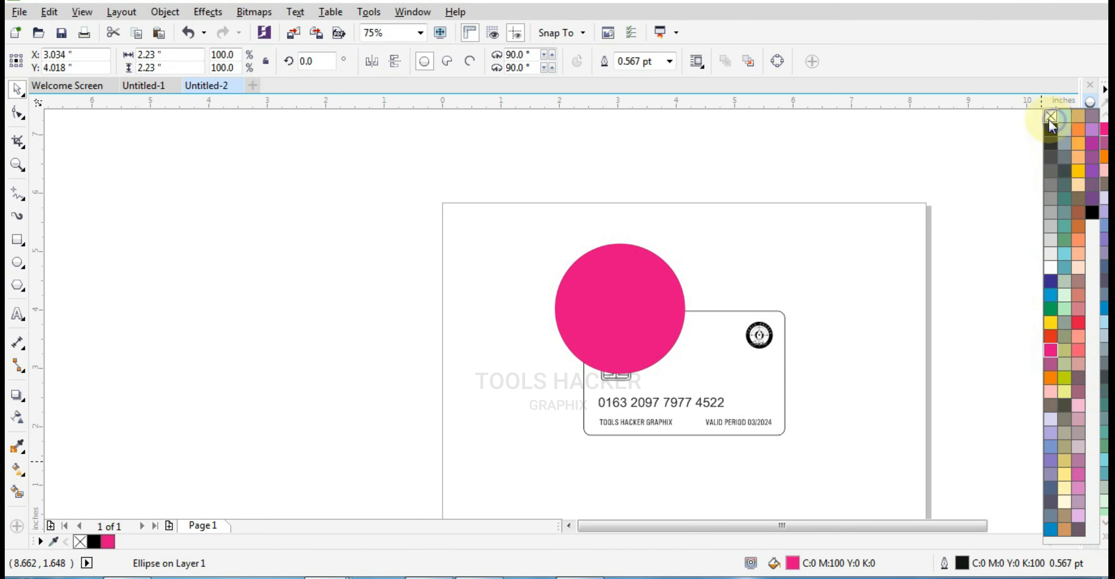
{"action": "left_click", "coordinate": [854, 219]}
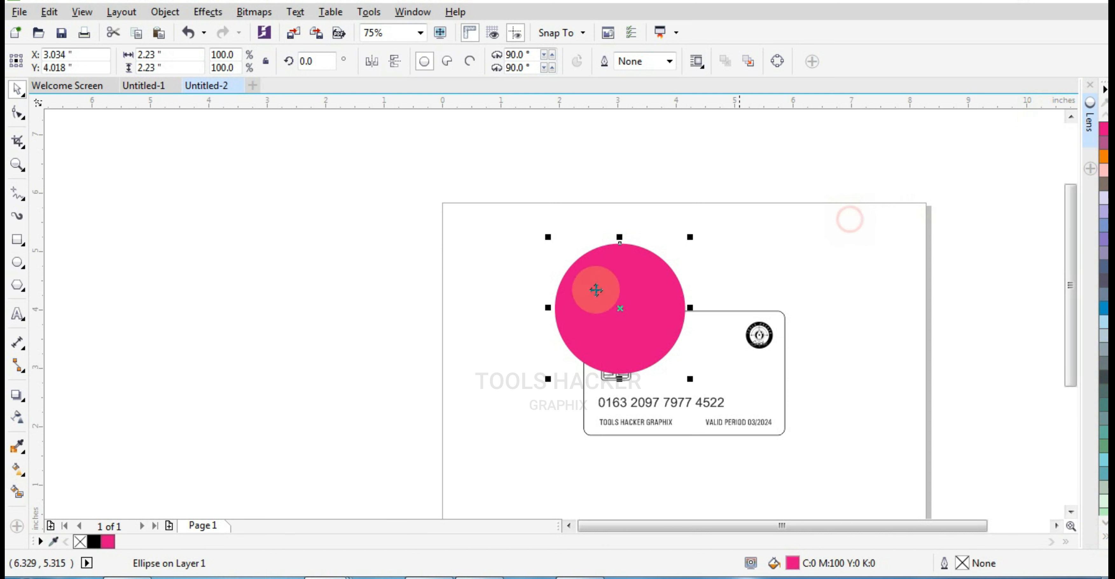
{"action": "left_click", "coordinate": [17, 469]}
Apply a linear fountain fill whose start colour is orange C0 M40 Y100 K0.
{"action": "left_click_drag", "start_coordinate": [640, 258], "coordinate": [577, 358]}
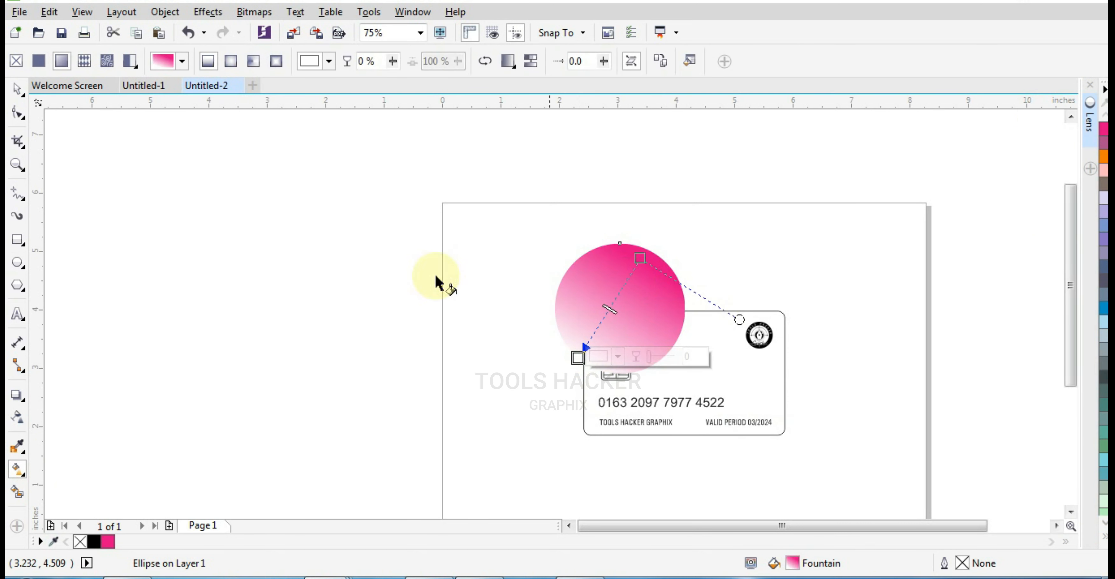
{"action": "left_click", "coordinate": [618, 358]}
{"action": "left_click", "coordinate": [747, 466]}
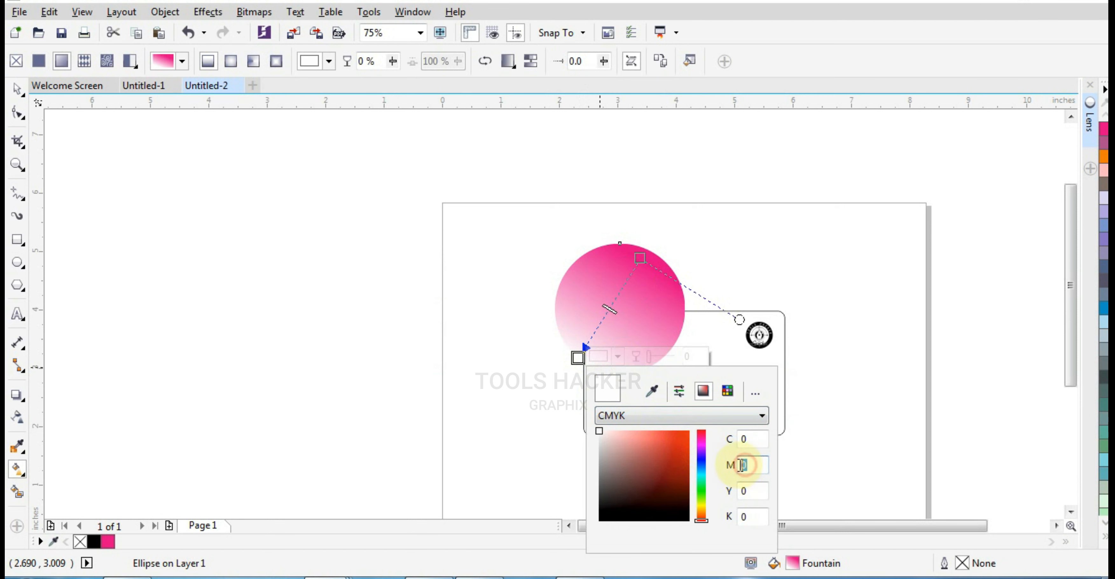
{"action": "type", "text": "4"}
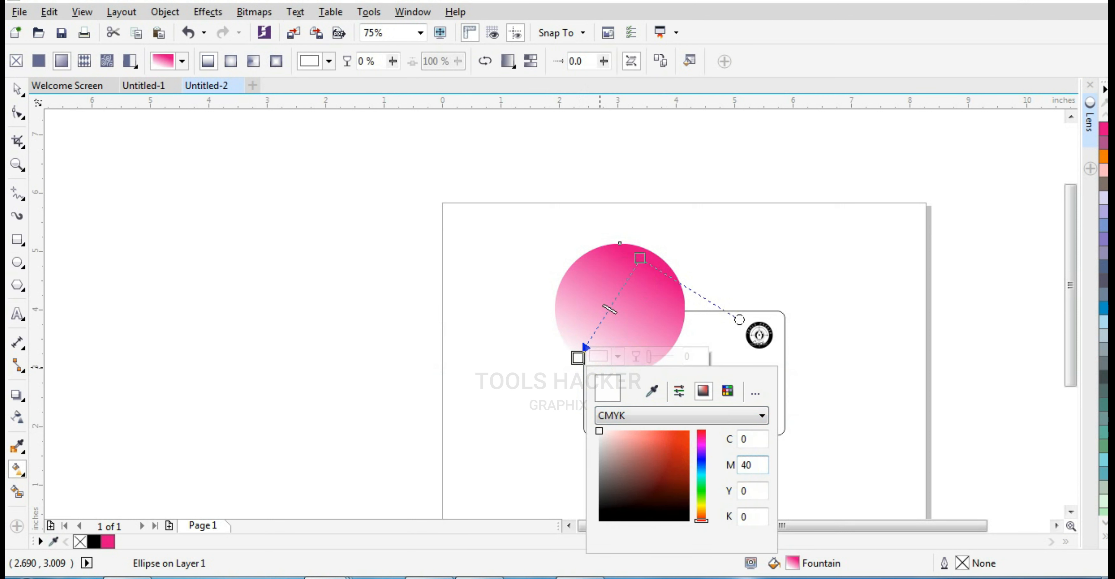
{"action": "key", "text": "Tab"}
{"action": "type", "text": "100"}
{"action": "key", "text": "Tab"}
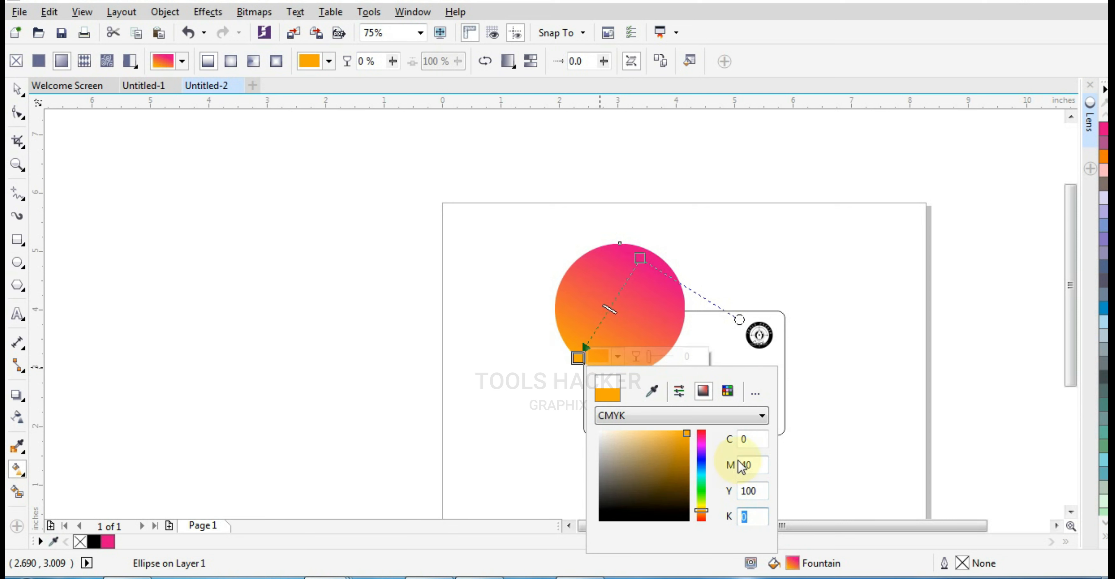
{"action": "left_click", "coordinate": [564, 359]}
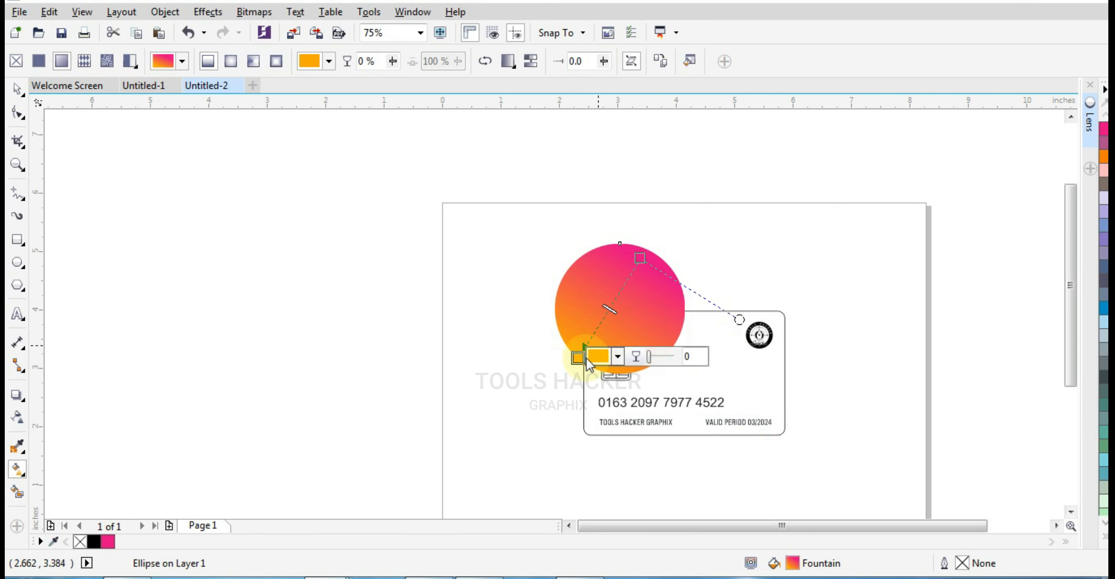
Angle the gradient from orange at lower left to magenta at upper right.
{"action": "left_click_drag", "start_coordinate": [577, 357], "coordinate": [557, 390]}
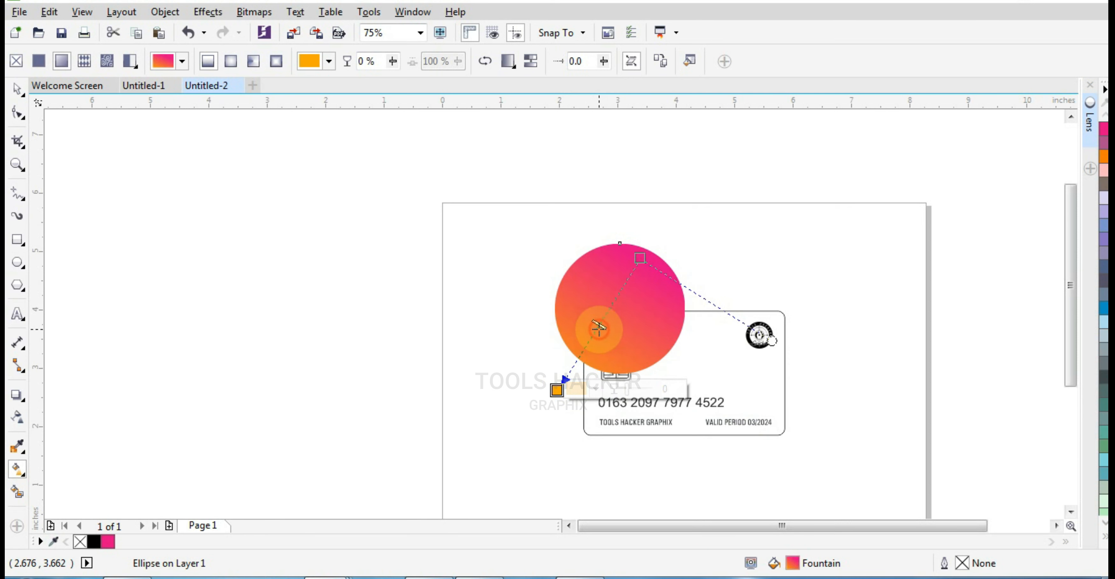
{"action": "left_click_drag", "start_coordinate": [557, 390], "coordinate": [591, 351]}
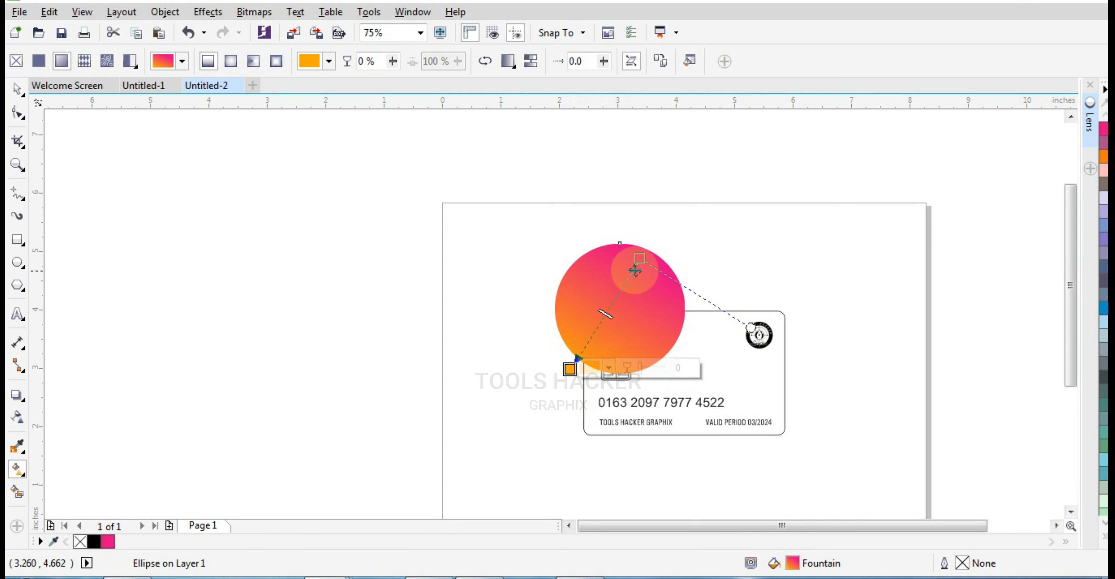
{"action": "left_click_drag", "start_coordinate": [639, 259], "coordinate": [628, 289]}
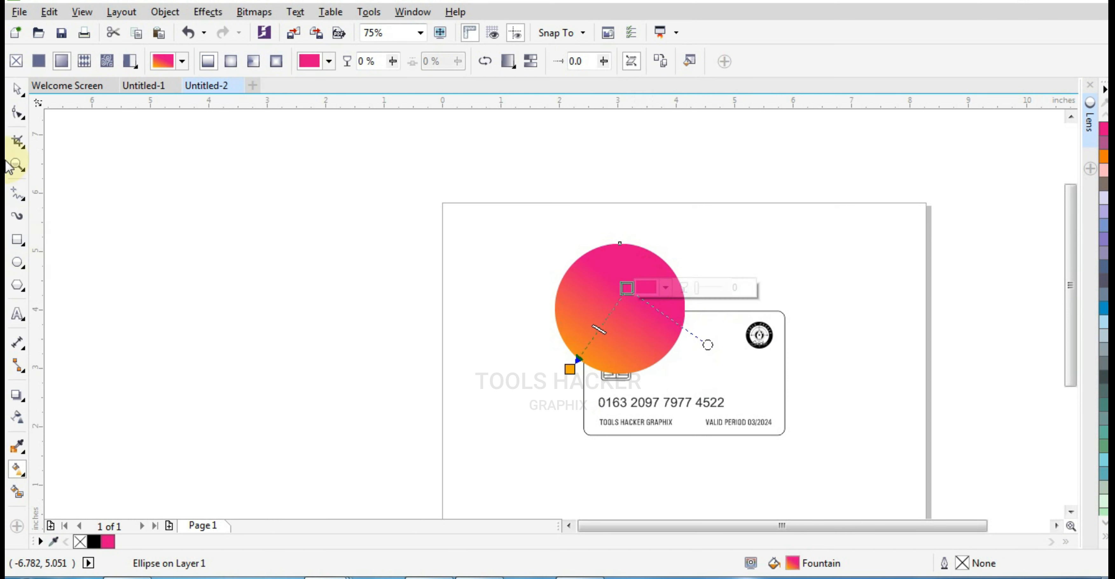
{"action": "left_click", "coordinate": [17, 89]}
{"action": "left_click", "coordinate": [151, 197]}
{"action": "left_click", "coordinate": [590, 297]}
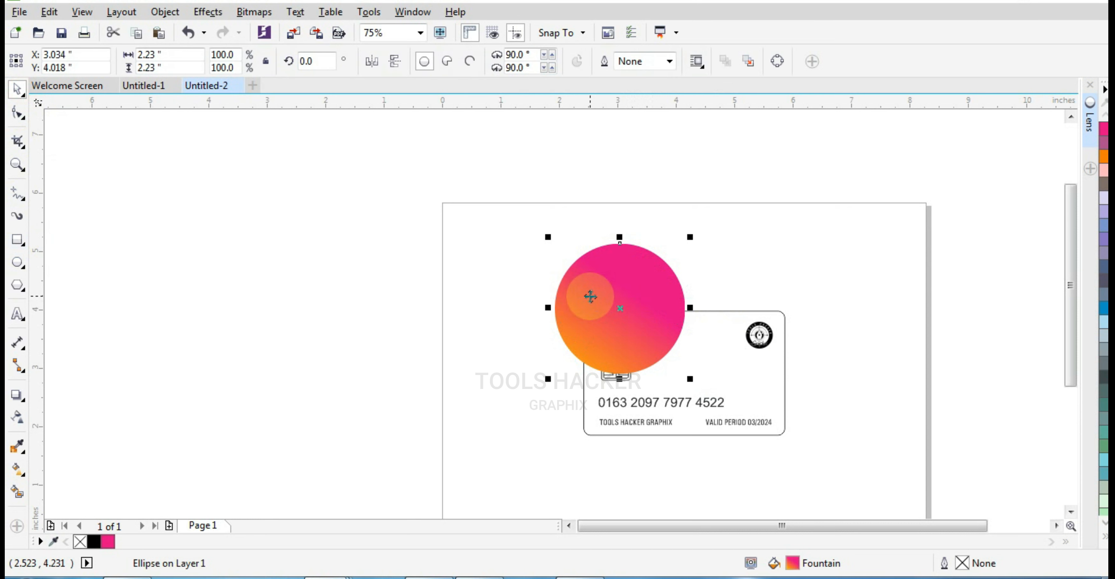
Drop a copy of the circle at the card's lower right and scale it to 80.1%.
{"action": "left_click_drag", "start_coordinate": [589, 297], "coordinate": [738, 433]}
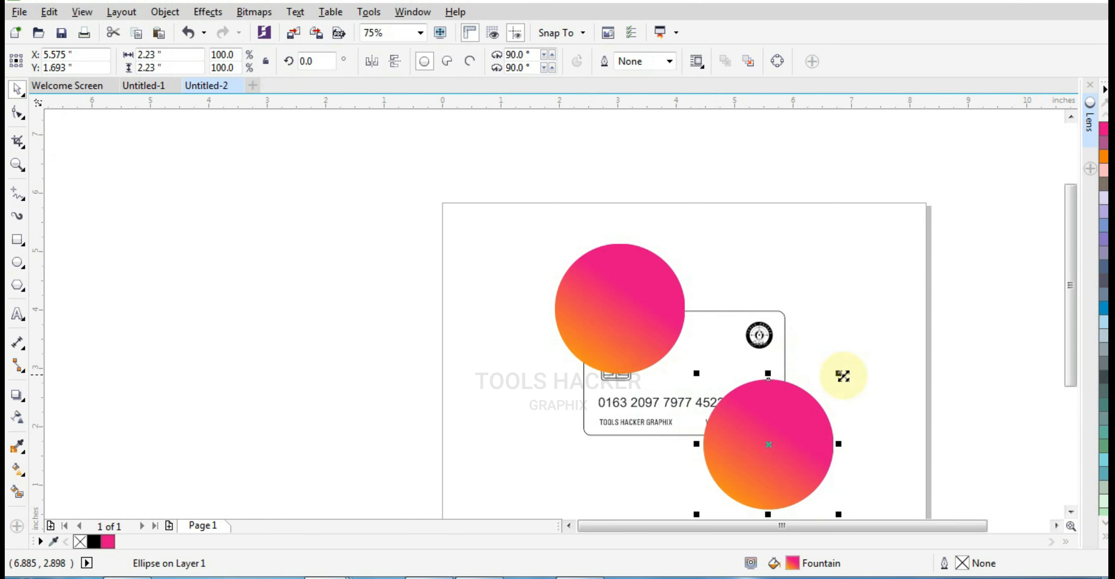
{"action": "left_click_drag", "start_coordinate": [842, 376], "coordinate": [823, 388]}
{"action": "left_click_drag", "start_coordinate": [802, 441], "coordinate": [796, 442]}
{"action": "left_click", "coordinate": [812, 404]}
{"action": "left_click", "coordinate": [790, 427]}
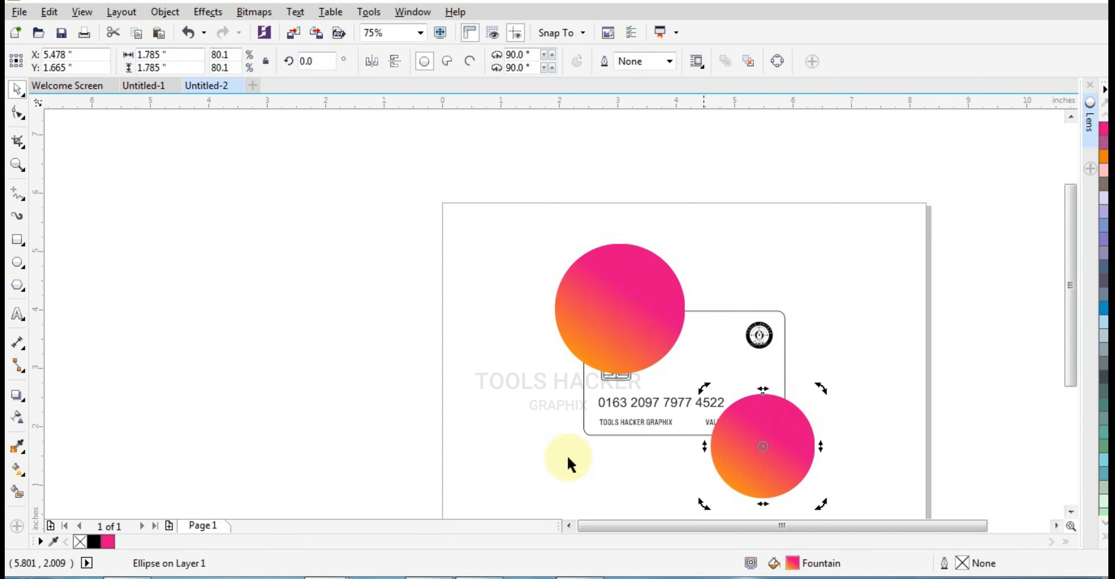
Set the gradient's end colour to cyan, C100 M0 Y0 K0.
{"action": "left_click", "coordinate": [17, 469]}
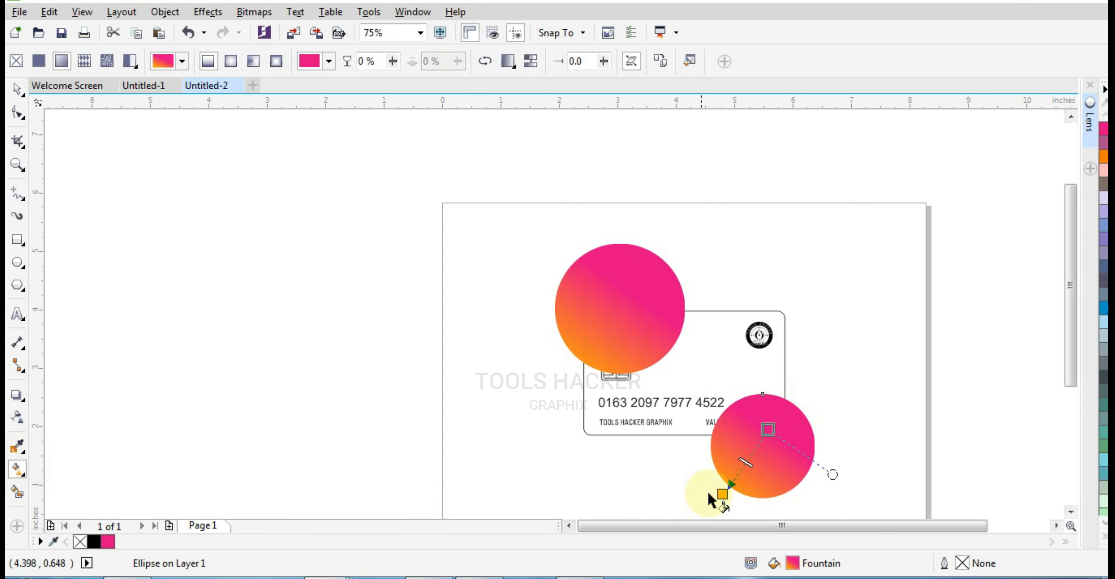
{"action": "left_click", "coordinate": [768, 430]}
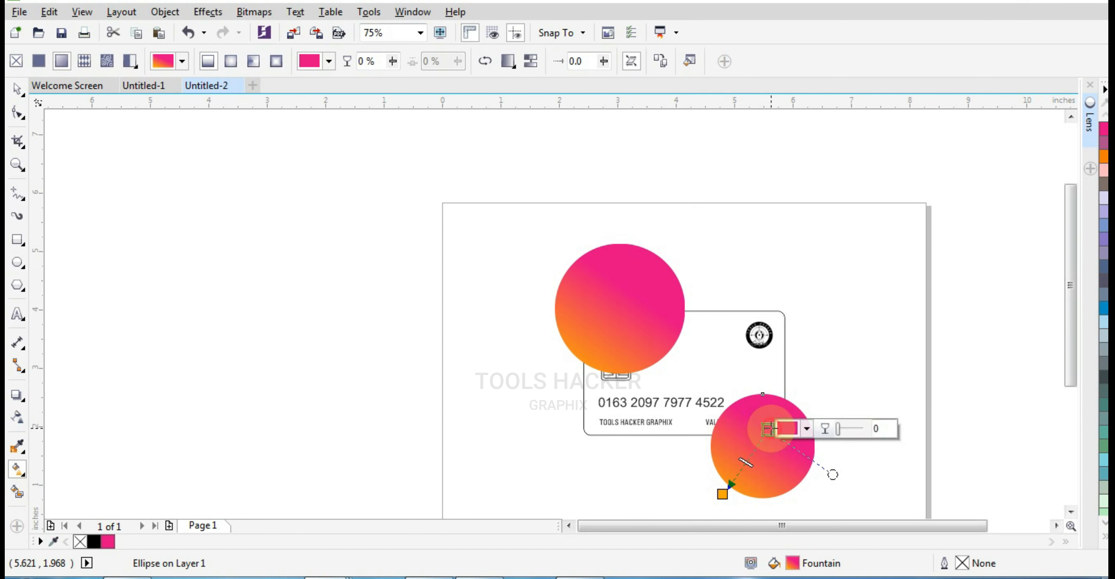
{"action": "left_click", "coordinate": [806, 428]}
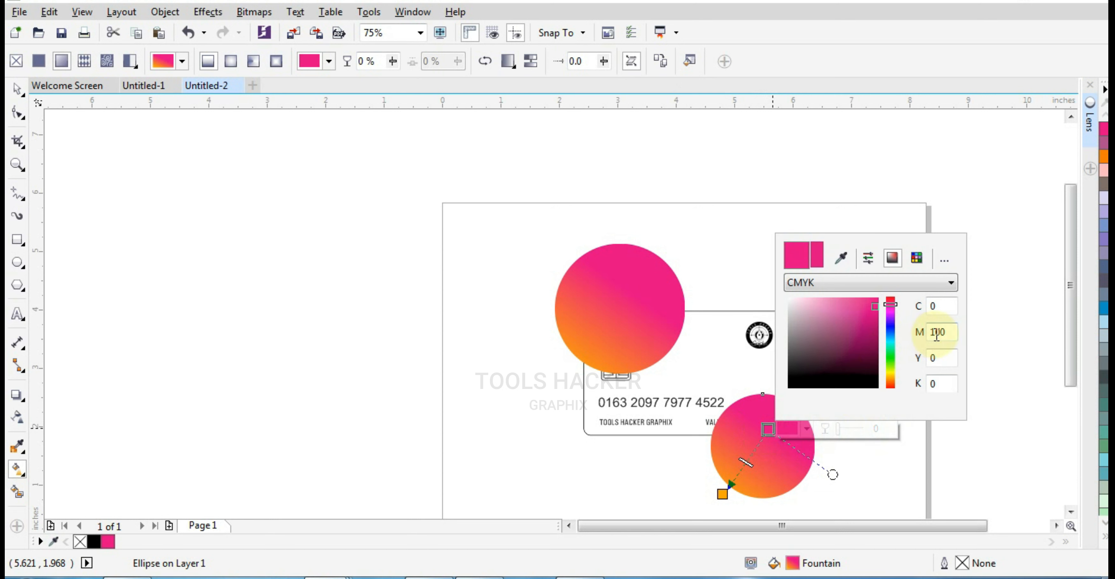
{"action": "left_click", "coordinate": [942, 308]}
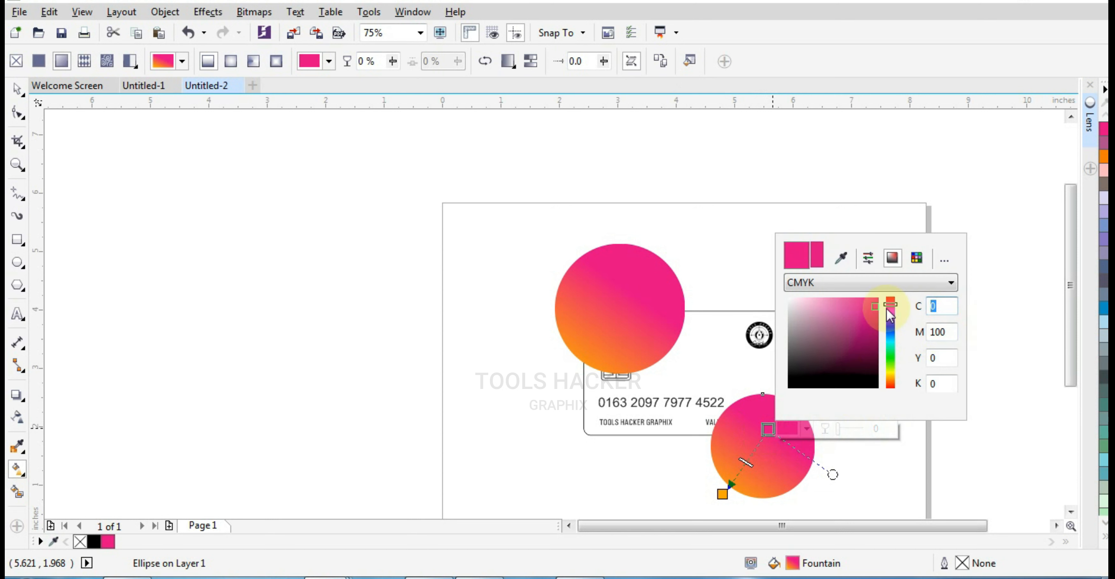
{"action": "type", "text": "100"}
{"action": "key", "text": "Tab"}
{"action": "type", "text": "0"}
{"action": "key", "text": "Tab"}
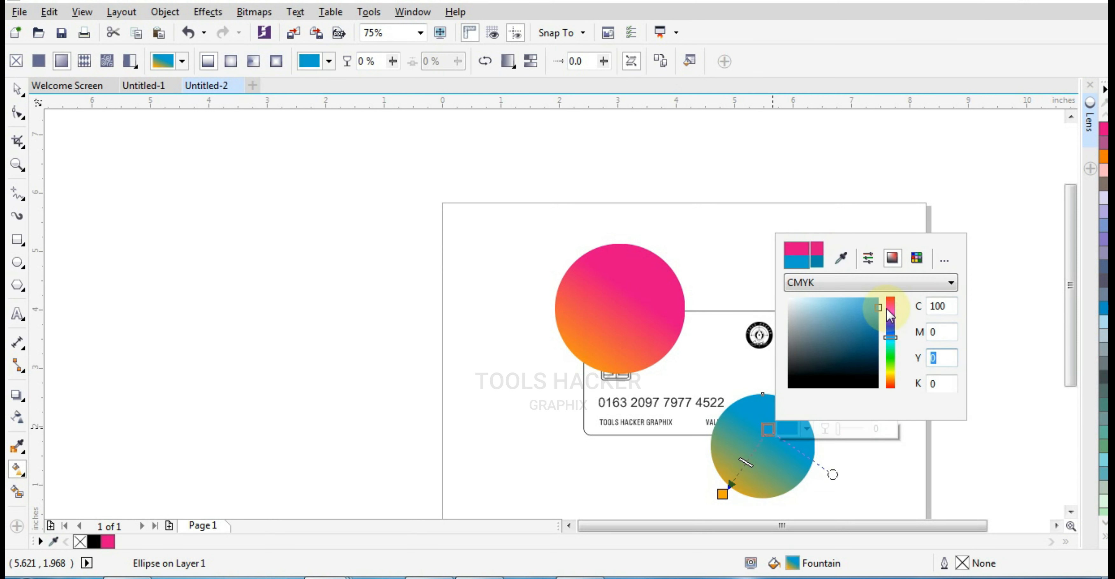
{"action": "left_click", "coordinate": [1000, 416]}
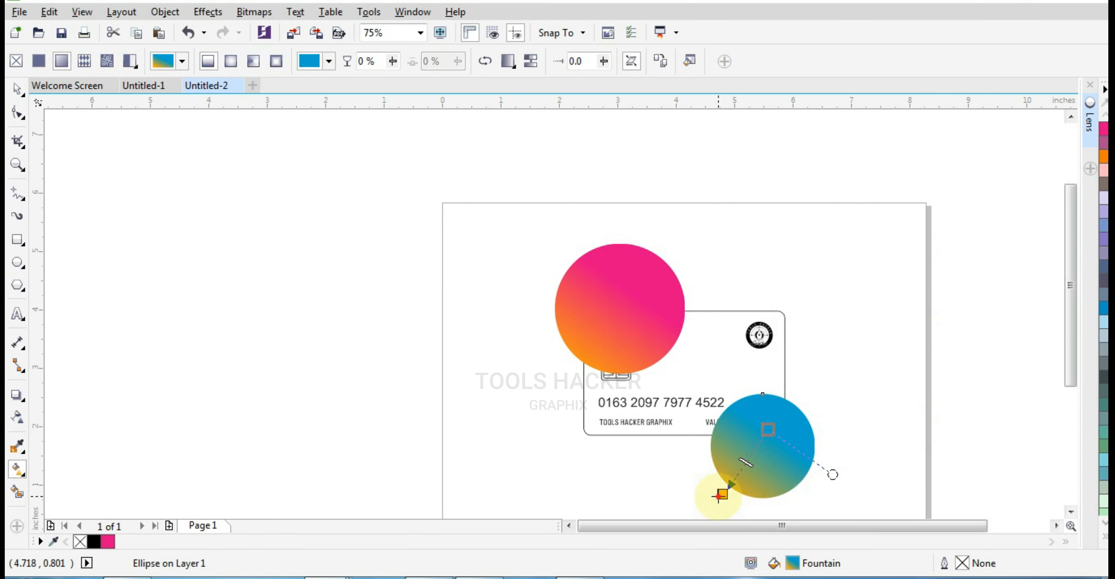
Set the gradient's start colour to blue, C100 M30 Y0 K0.
{"action": "left_click", "coordinate": [722, 494]}
{"action": "left_click", "coordinate": [761, 494]}
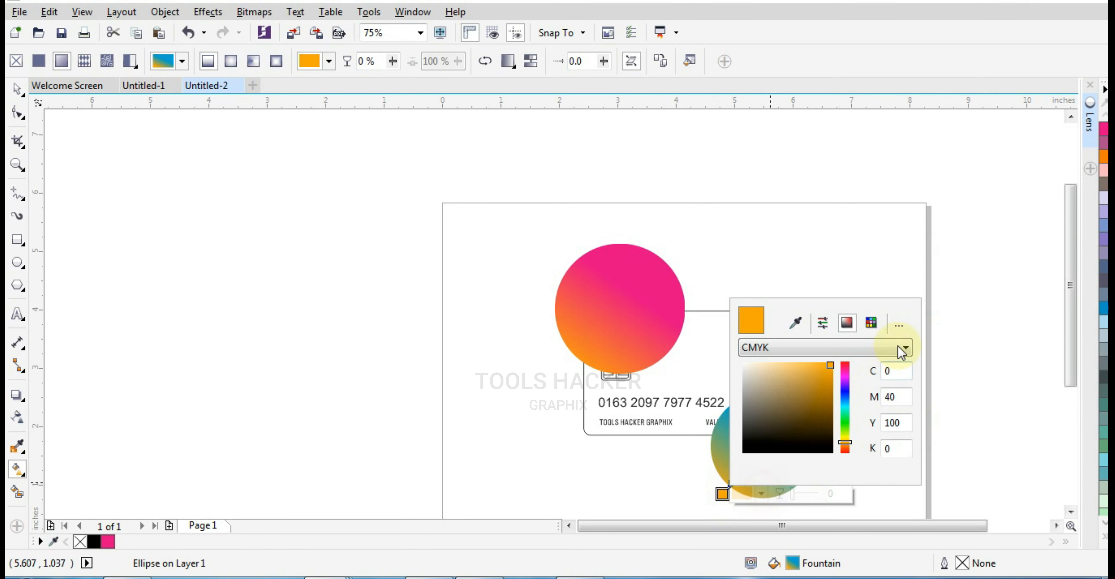
{"action": "double_click", "coordinate": [897, 372]}
{"action": "type", "text": "100"}
{"action": "key", "text": "Tab"}
{"action": "type", "text": "3"}
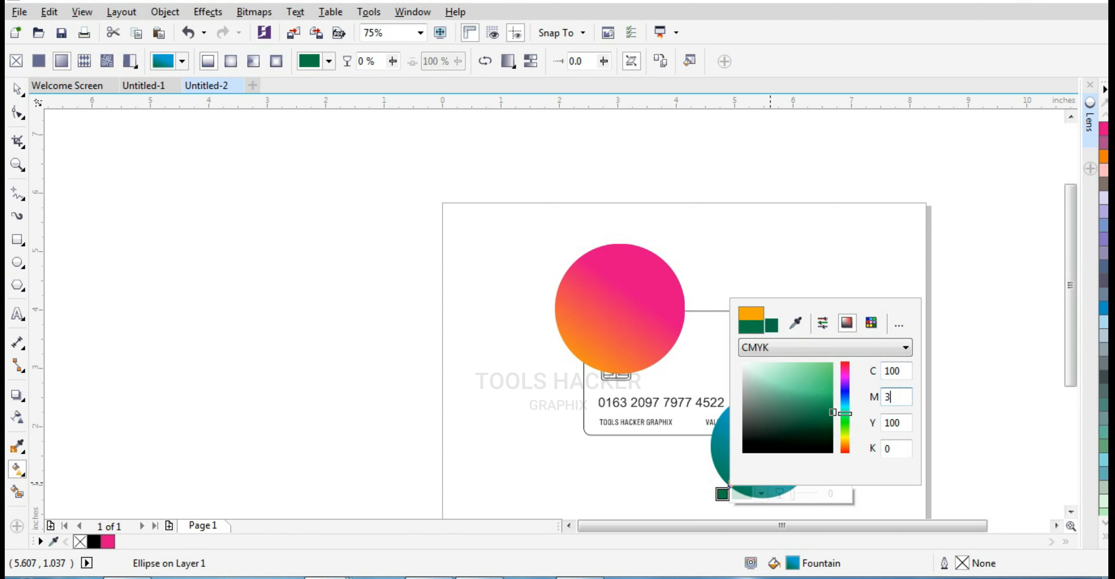
{"action": "type", "text": " 20"}
{"action": "key", "text": "Tab"}
{"action": "type", "text": "0"}
{"action": "key", "text": "Tab"}
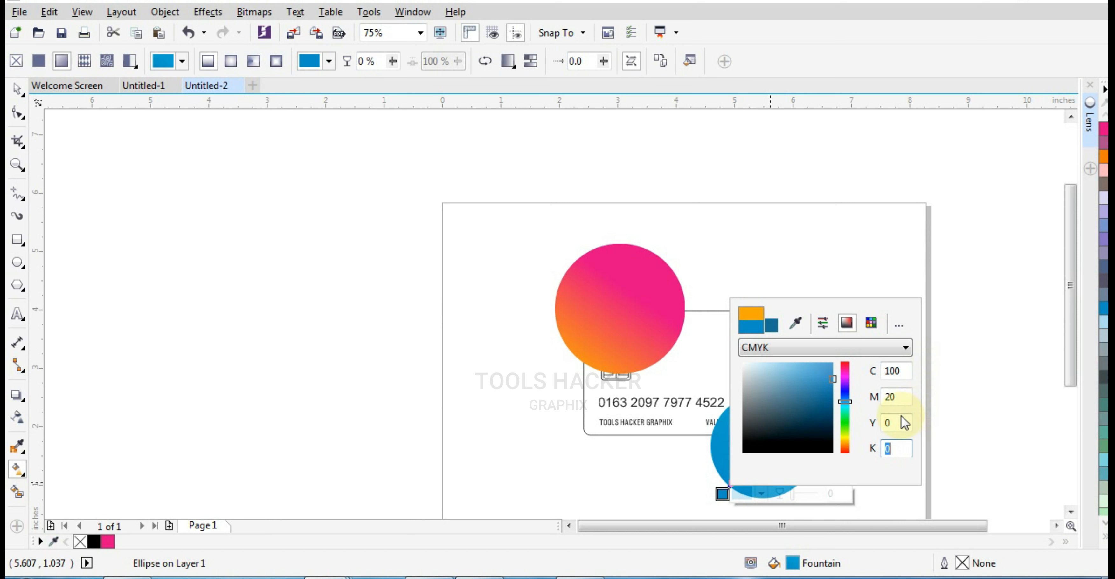
{"action": "double_click", "coordinate": [902, 401]}
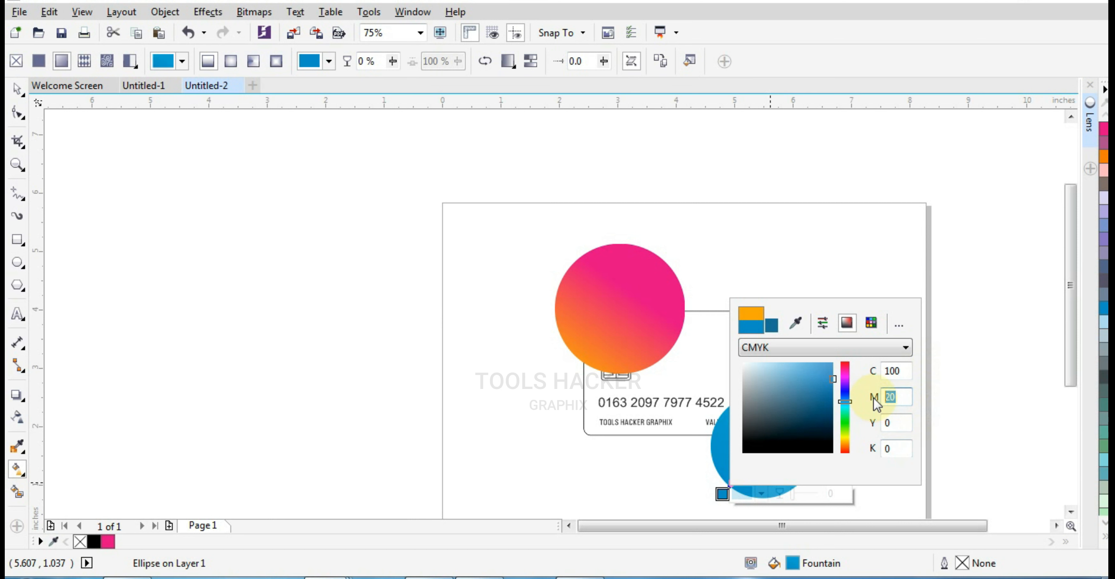
{"action": "type", "text": "30"}
{"action": "key", "text": "Tab"}
{"action": "left_click", "coordinate": [985, 399]}
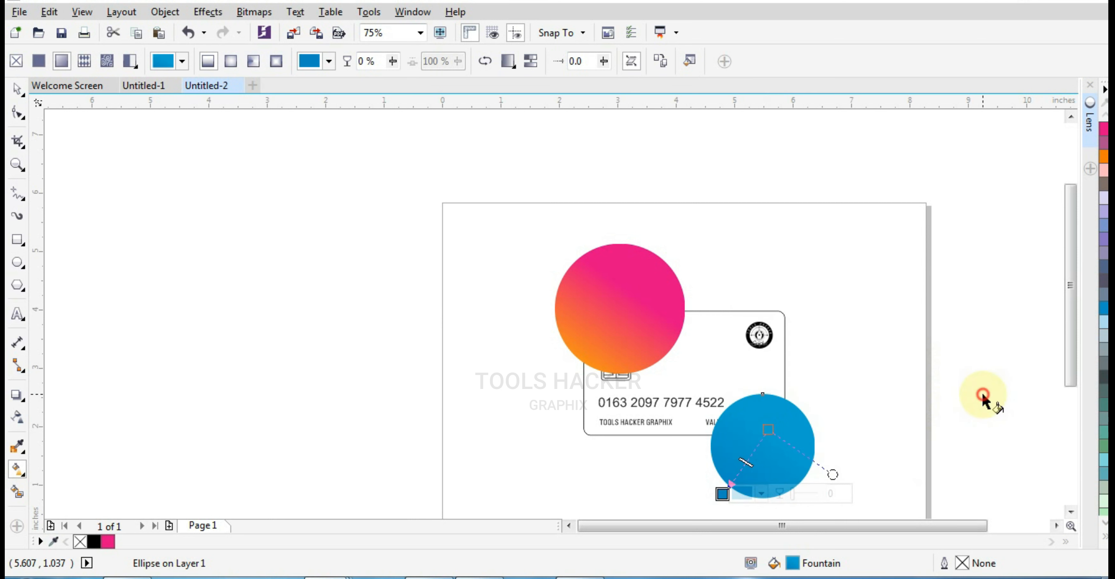
Shorten the blue gradient by moving its start point up-right.
{"action": "left_click", "coordinate": [859, 397]}
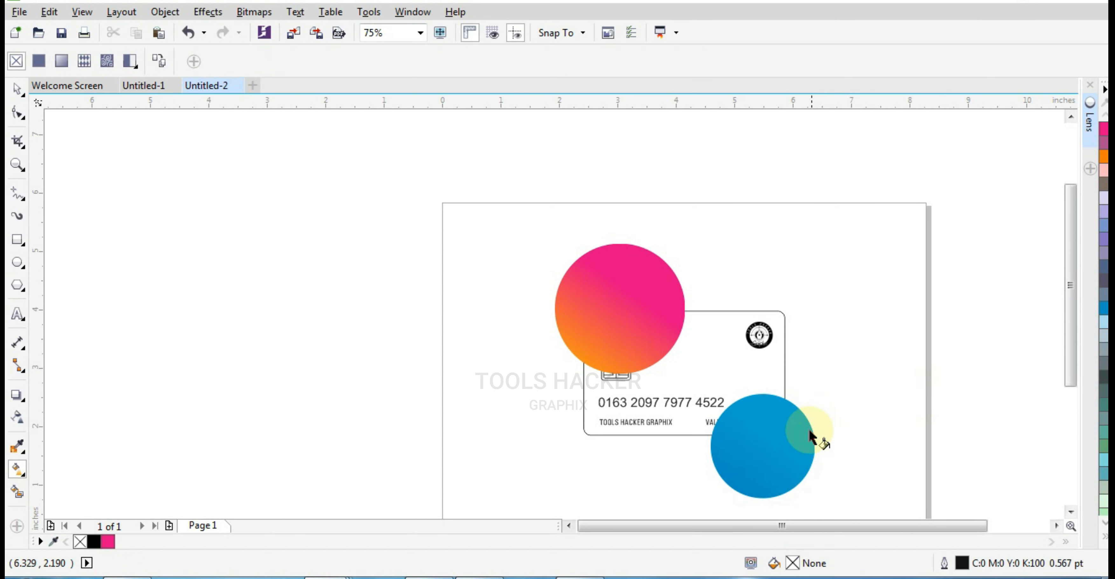
{"action": "left_click", "coordinate": [786, 453]}
{"action": "left_click_drag", "start_coordinate": [721, 495], "coordinate": [729, 486]}
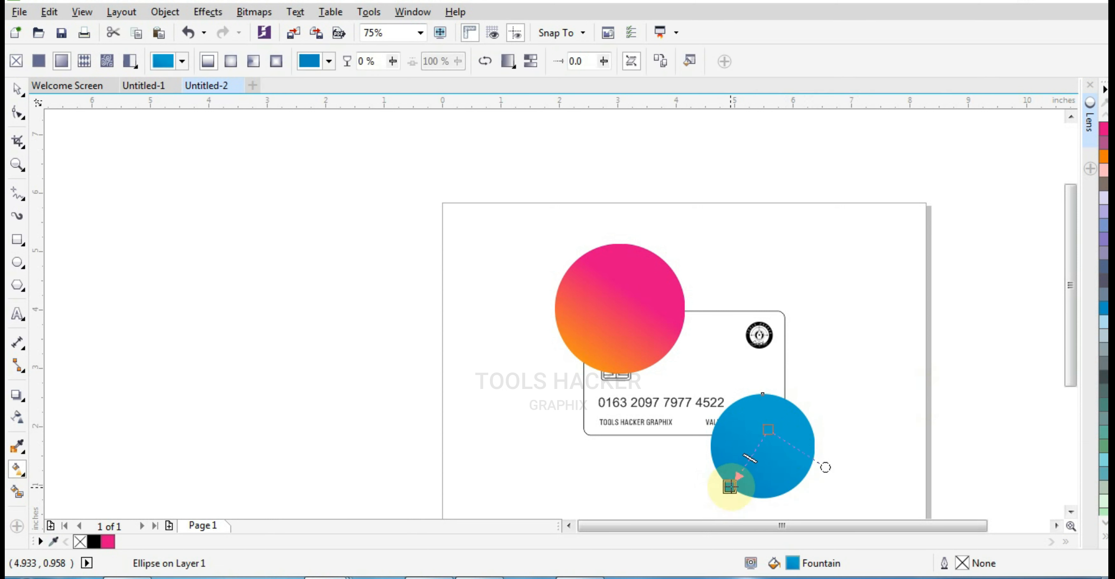
{"action": "left_click", "coordinate": [17, 90]}
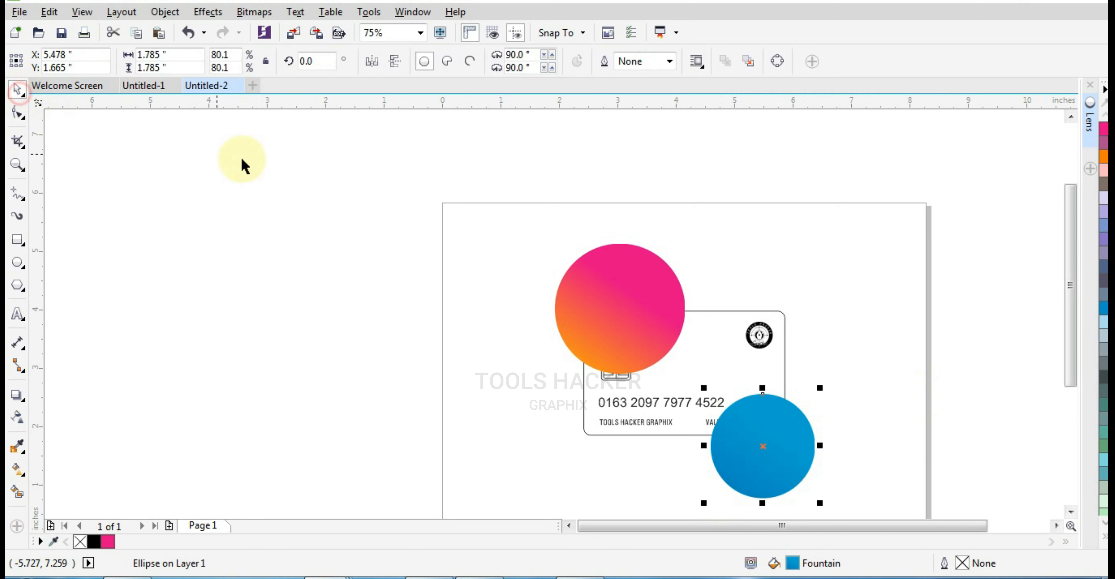
Convert the pink-orange circle to a 24-bit RGB bitmap.
{"action": "left_click", "coordinate": [629, 289]}
{"action": "right_click", "coordinate": [629, 289]}
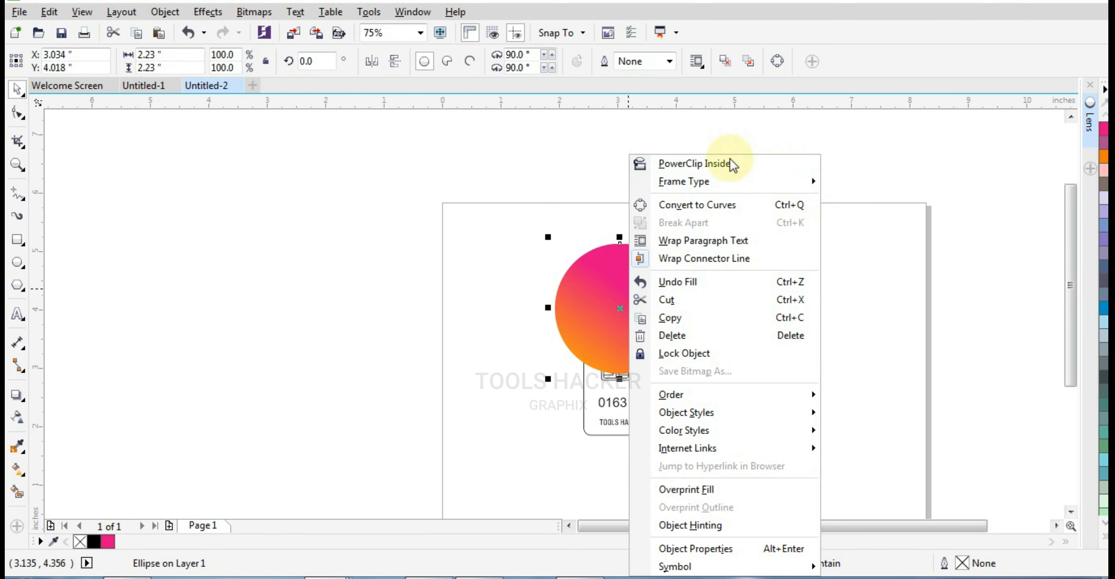
{"action": "left_click", "coordinate": [470, 157]}
{"action": "left_click_drag", "start_coordinate": [656, 278], "coordinate": [655, 278]}
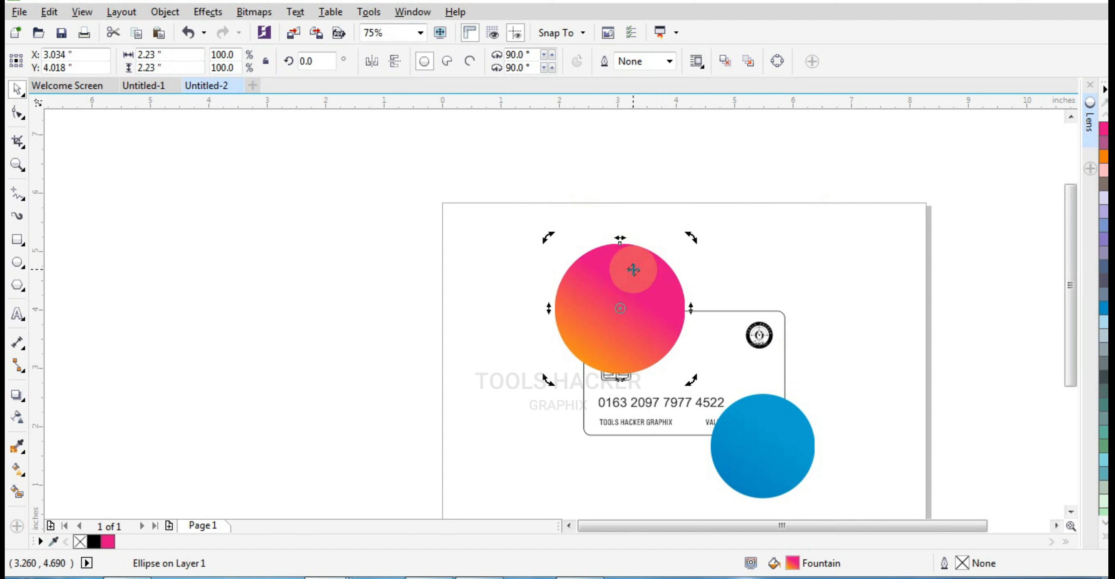
{"action": "key", "text": "alt+b"}
{"action": "key", "text": "Return"}
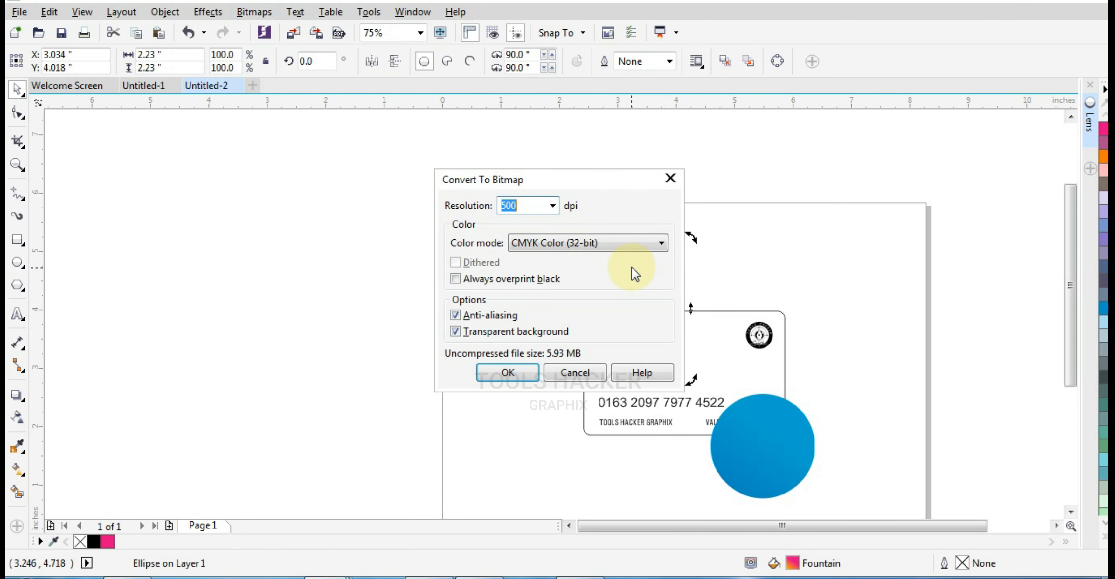
{"action": "left_click", "coordinate": [556, 246]}
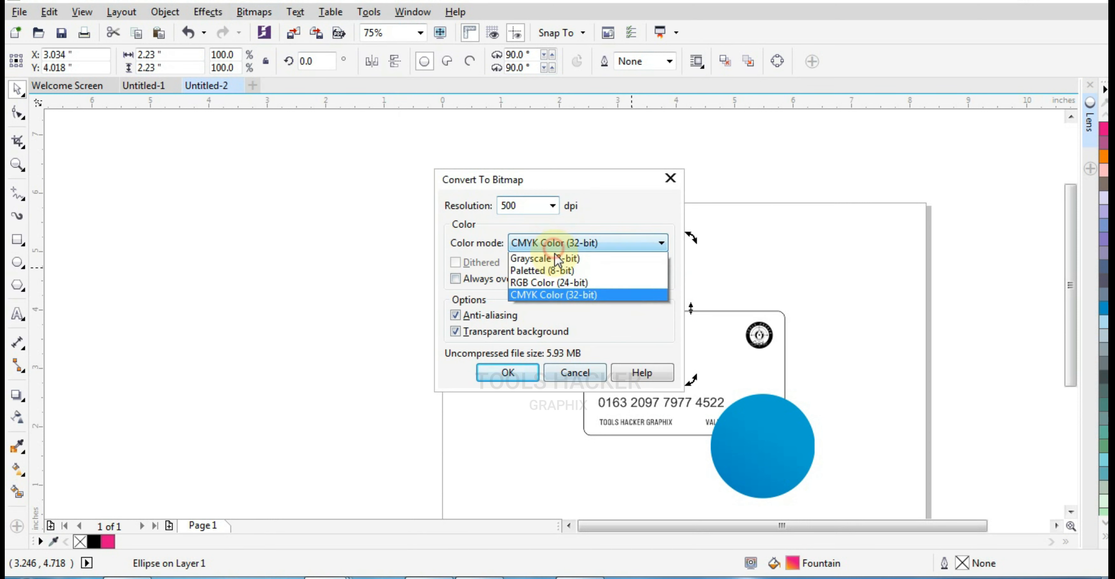
{"action": "left_click", "coordinate": [548, 308]}
{"action": "left_click", "coordinate": [508, 373]}
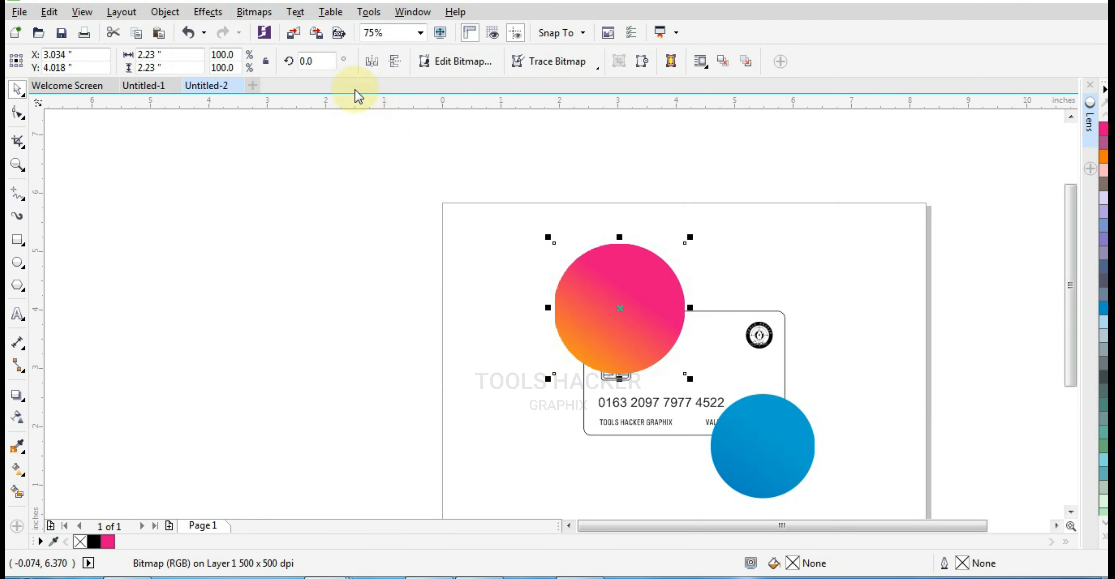
Apply a Gaussian blur of about 105 pixels to the pink circle bitmap.
{"action": "left_click", "coordinate": [254, 14]}
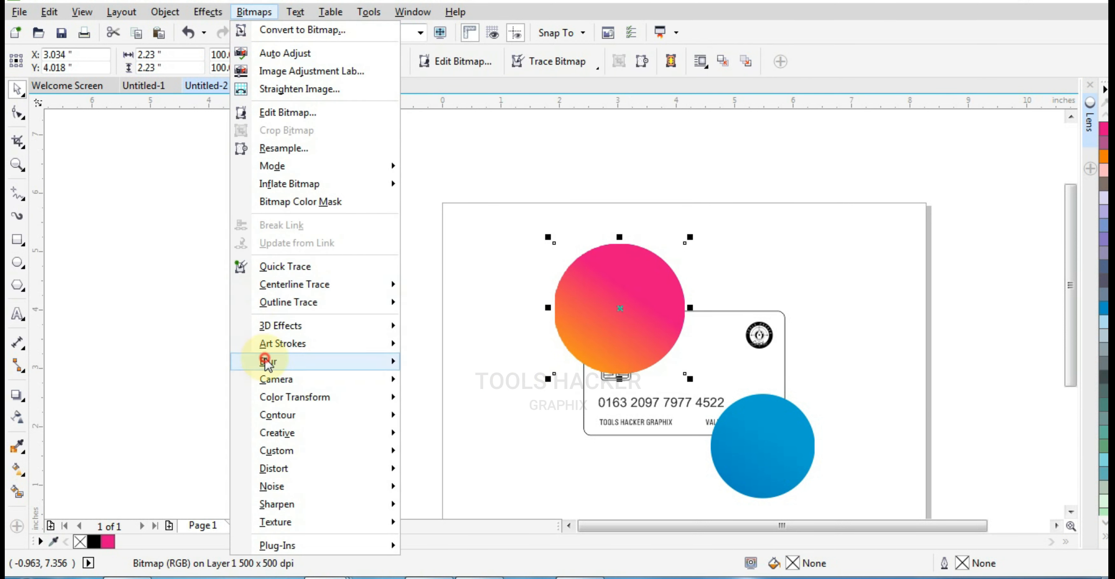
{"action": "mouse_move", "coordinate": [266, 361]}
{"action": "left_click", "coordinate": [460, 381]}
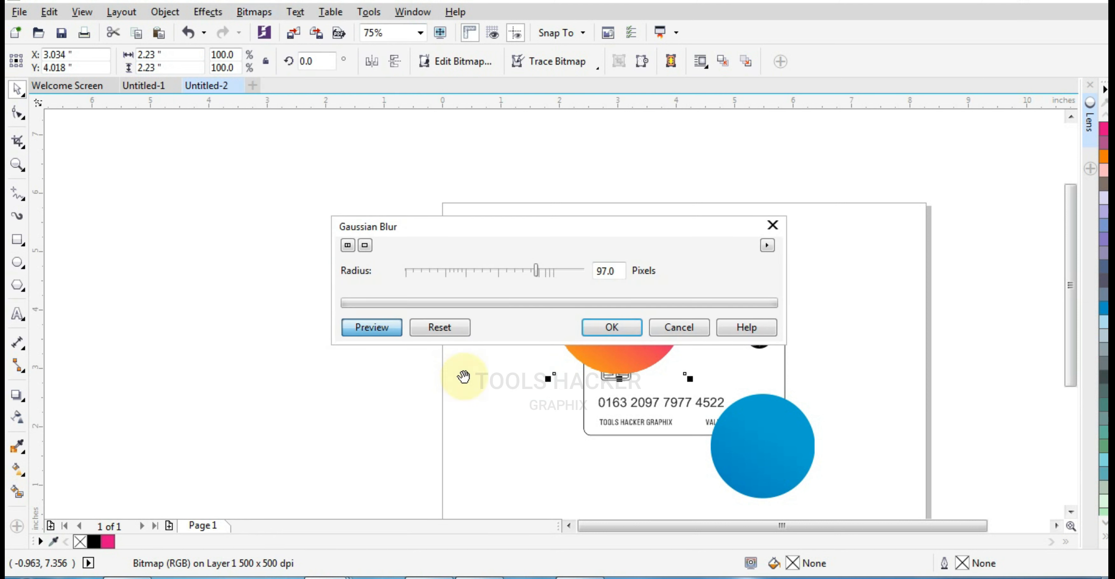
{"action": "left_click_drag", "start_coordinate": [597, 234], "coordinate": [398, 351]}
{"action": "left_click", "coordinate": [392, 448]}
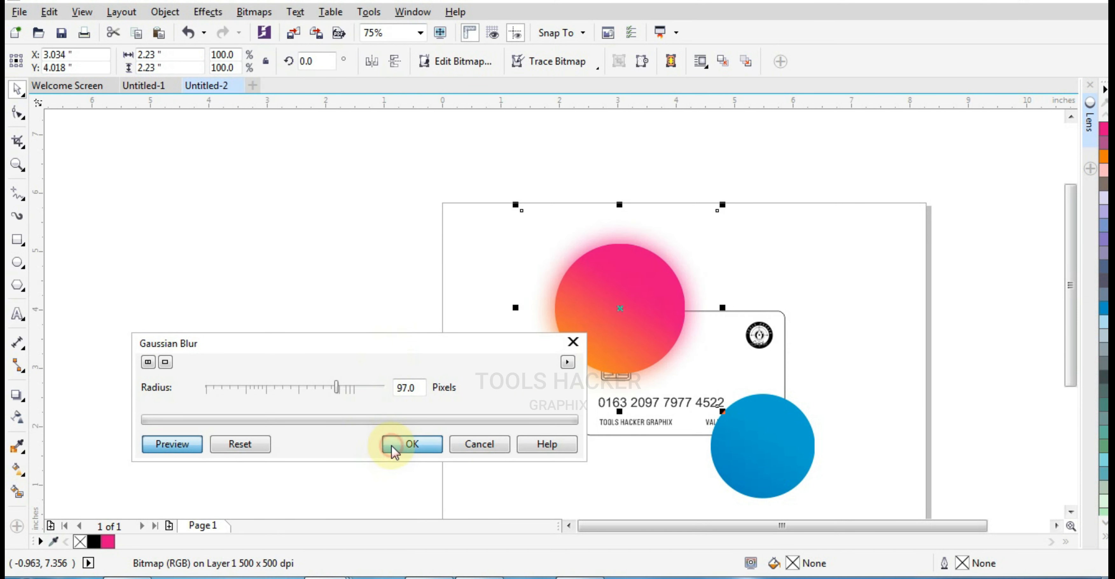
{"action": "left_click", "coordinate": [340, 388]}
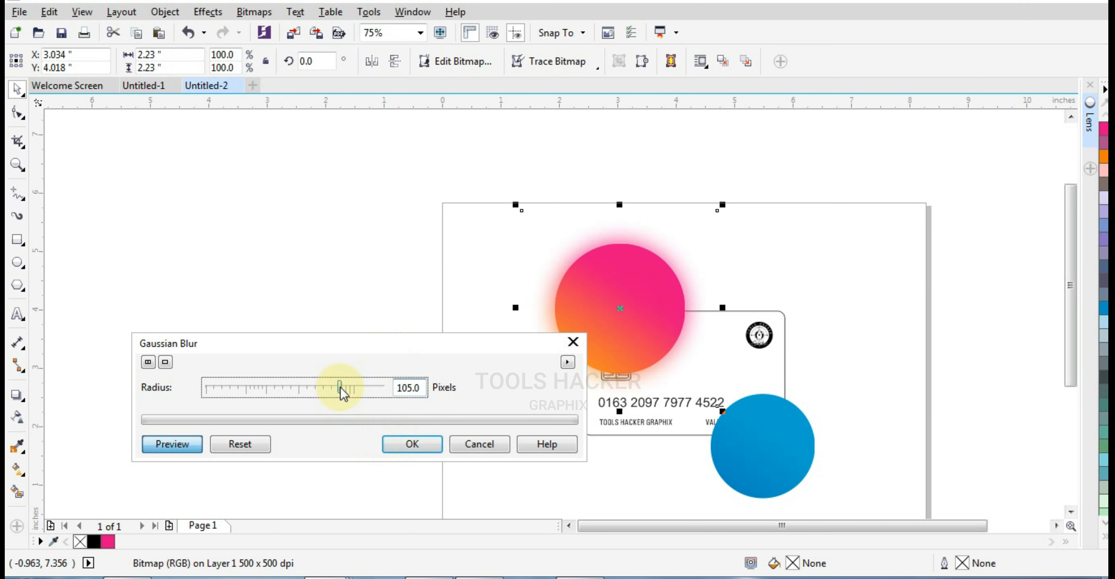
{"action": "left_click", "coordinate": [415, 442]}
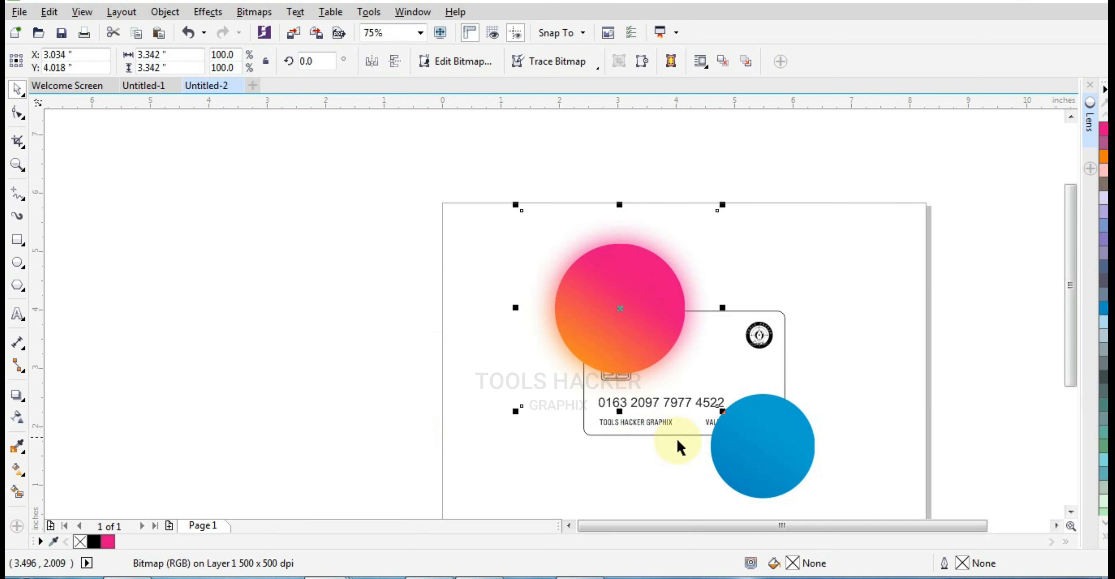
{"action": "left_click", "coordinate": [725, 443]}
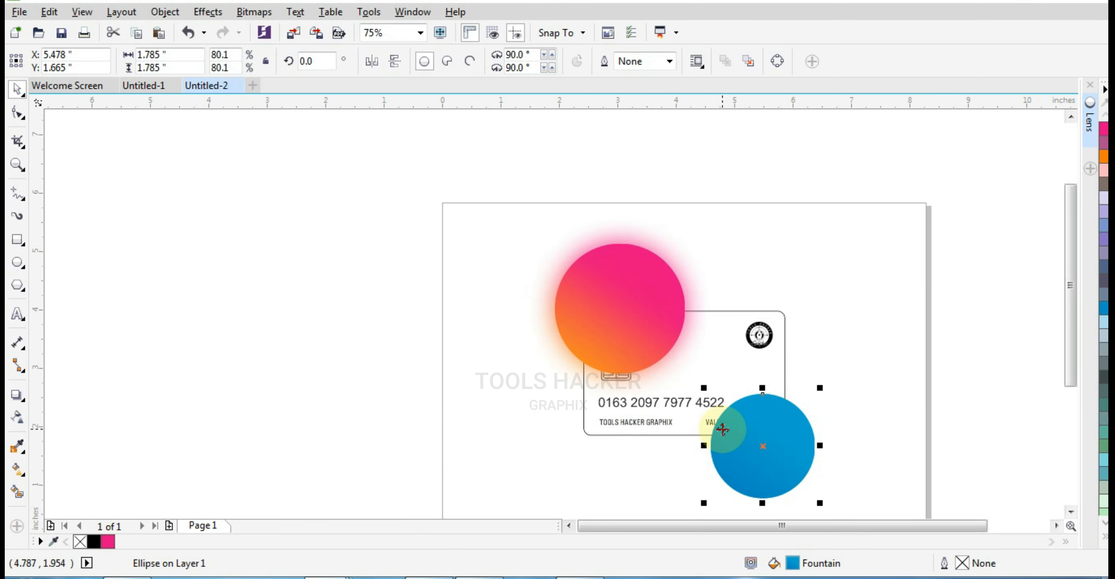
Convert the blue circle to a 500 dpi RGB bitmap with a 110-pixel Gaussian blur.
{"action": "key", "text": "alt+b"}
{"action": "key", "text": "Return"}
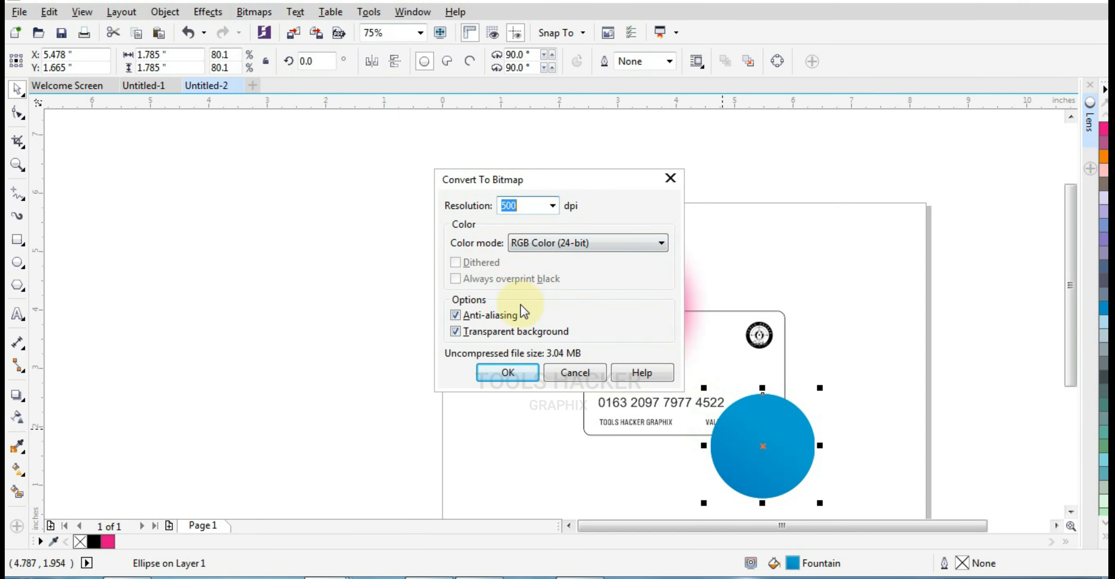
{"action": "left_click", "coordinate": [517, 373]}
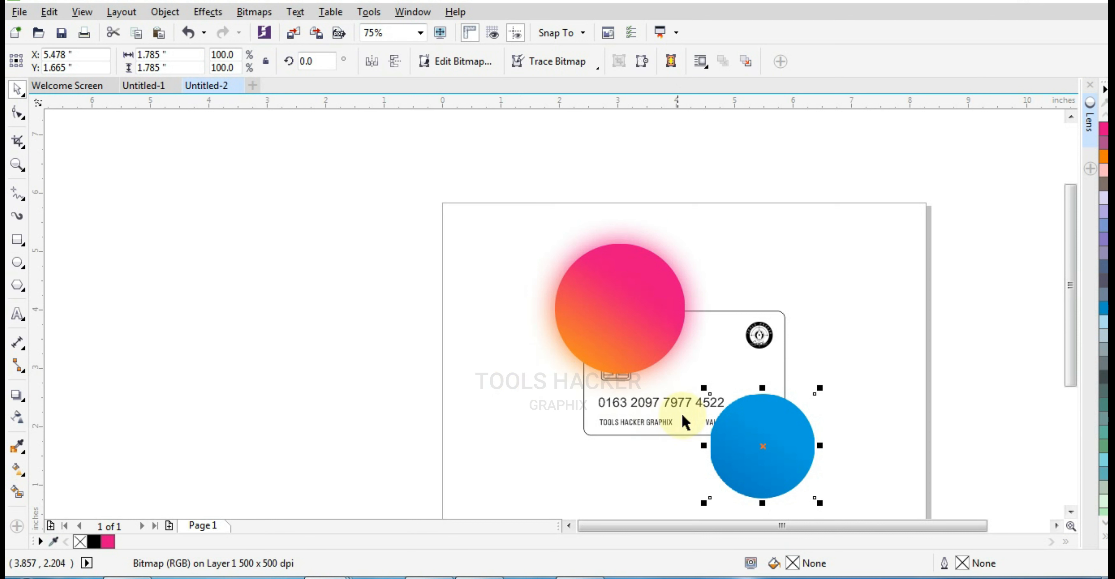
{"action": "left_click", "coordinate": [254, 12]}
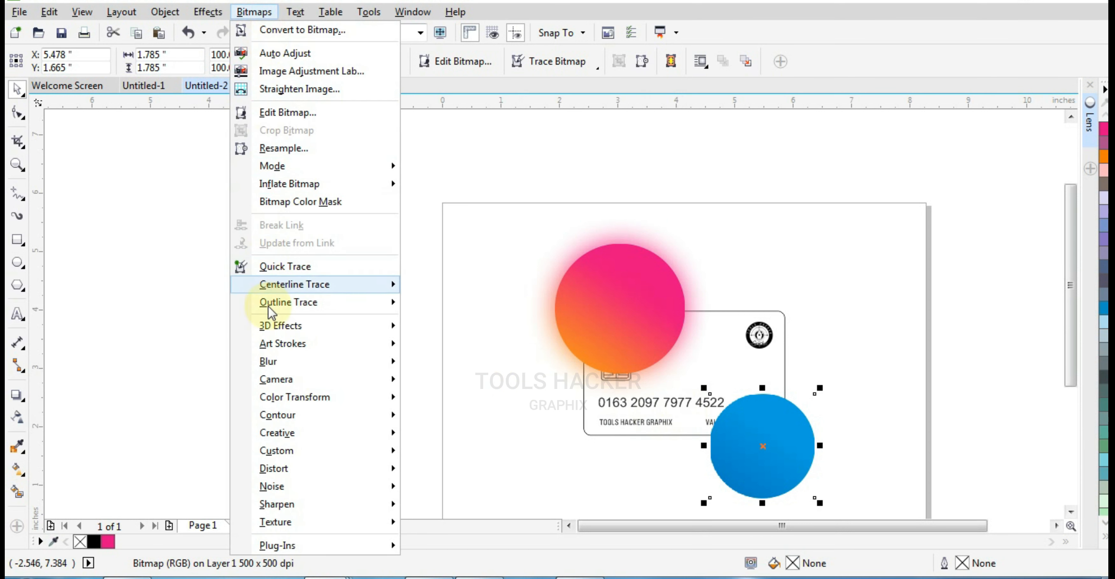
{"action": "mouse_move", "coordinate": [275, 362]}
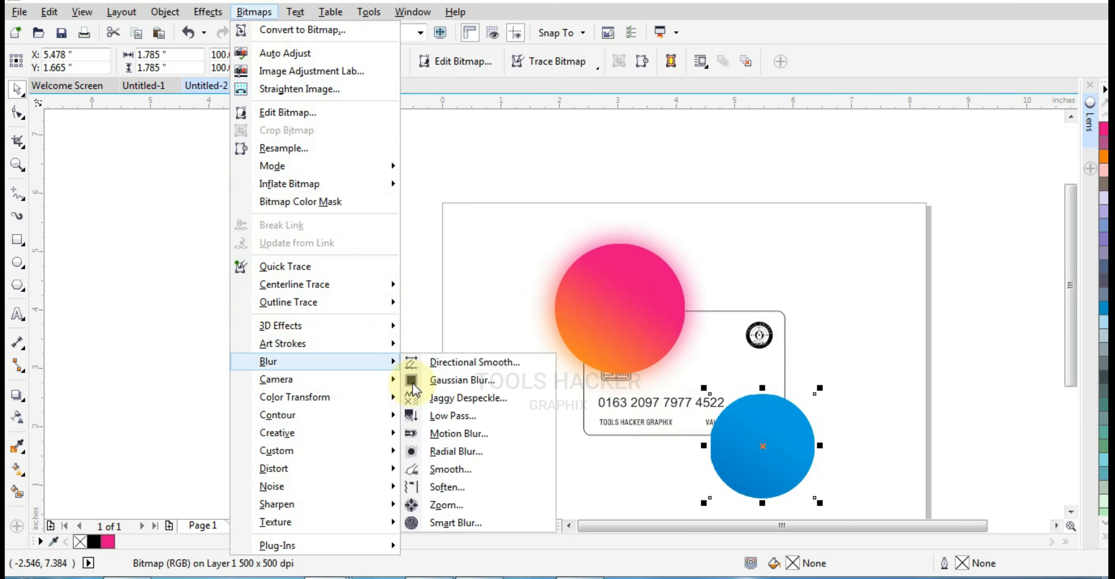
{"action": "left_click", "coordinate": [459, 380]}
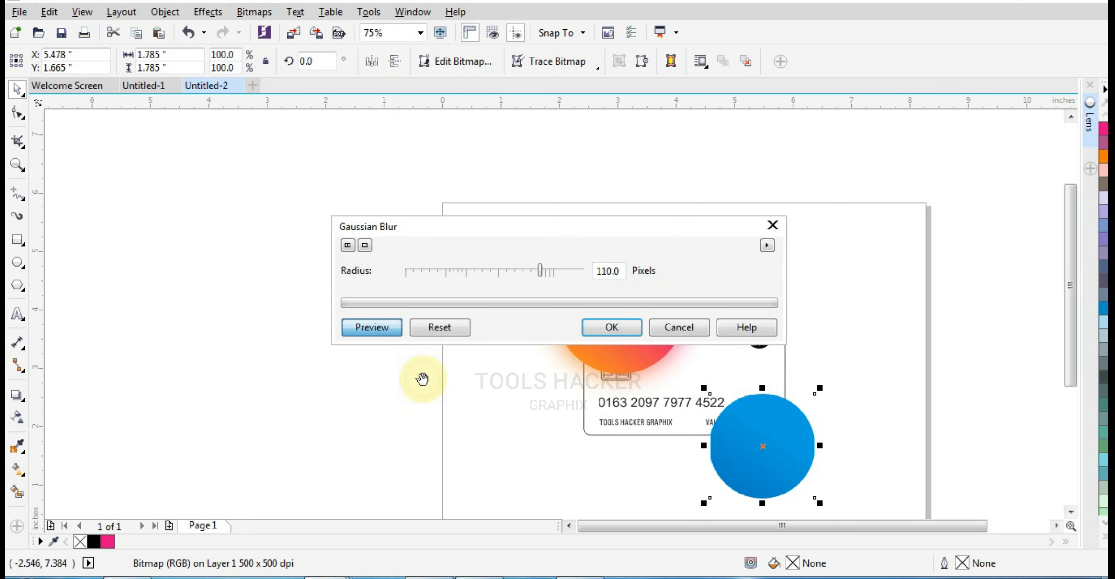
{"action": "left_click", "coordinate": [594, 333]}
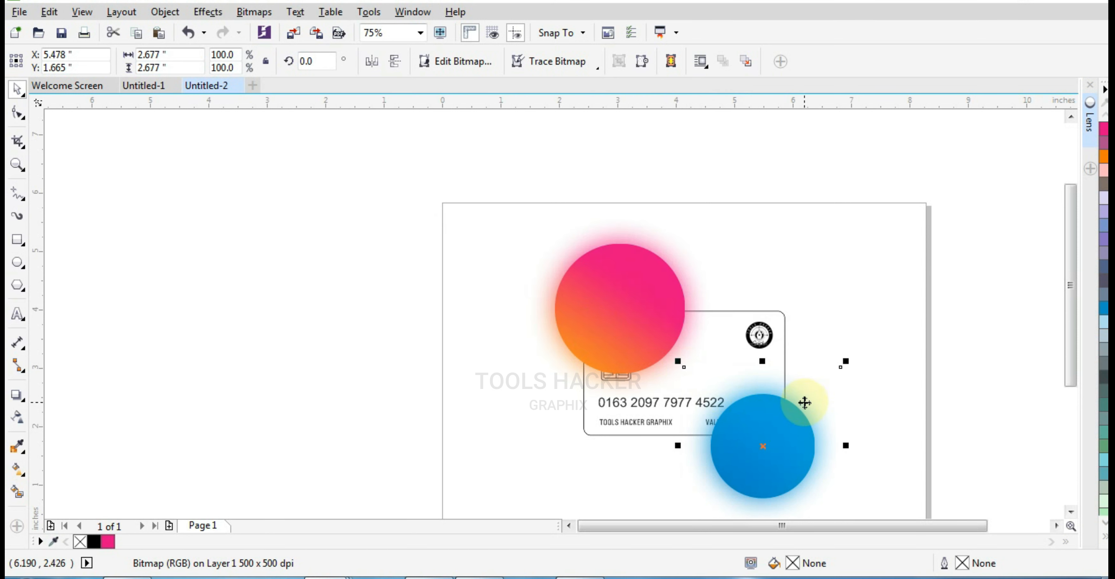
Select both blurred circles together, then clear the selection.
{"action": "left_click", "coordinate": [841, 298]}
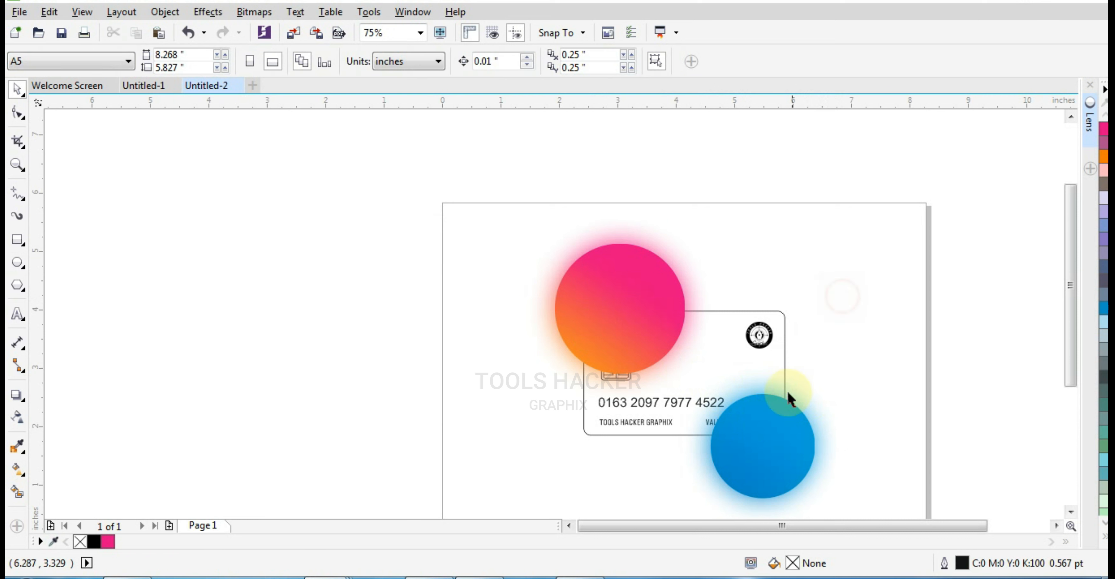
{"action": "left_click", "coordinate": [785, 409]}
{"action": "left_click", "coordinate": [830, 328]}
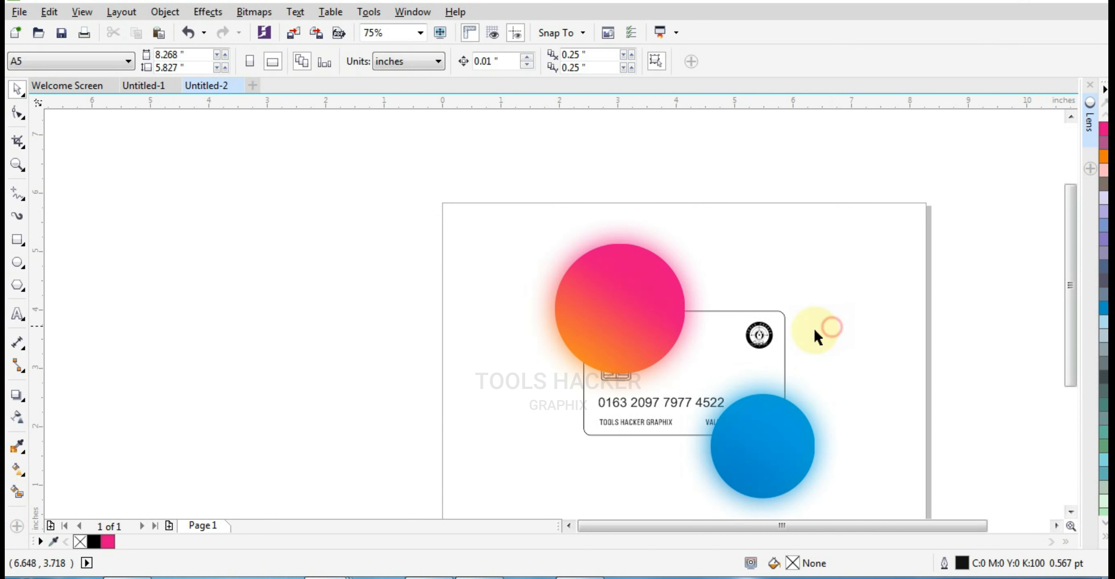
{"action": "left_click", "coordinate": [770, 418]}
{"action": "left_click", "coordinate": [658, 270], "text": "shift"}
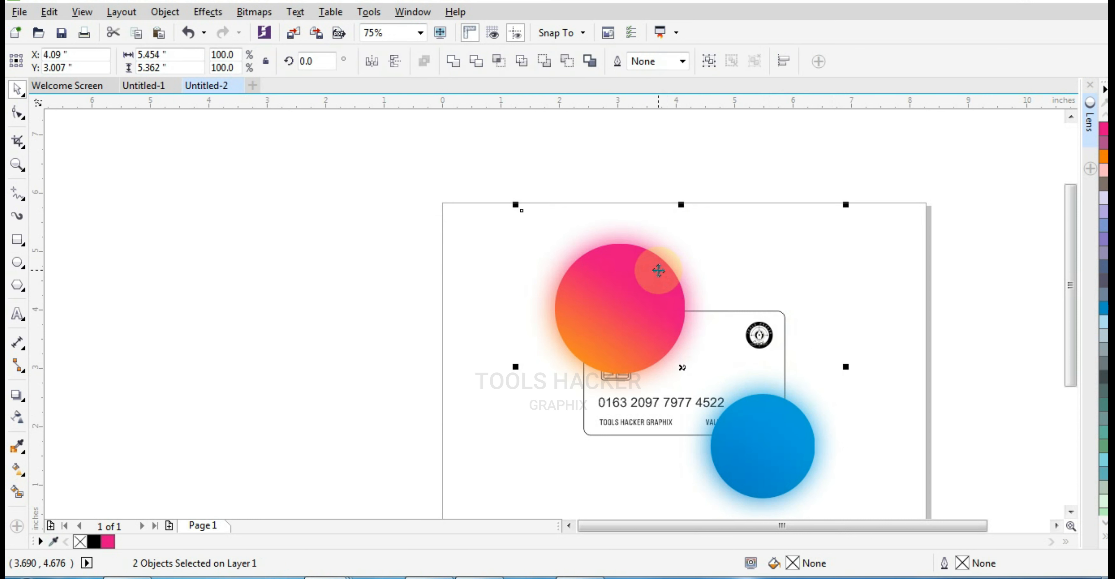
{"action": "left_click", "coordinate": [708, 249]}
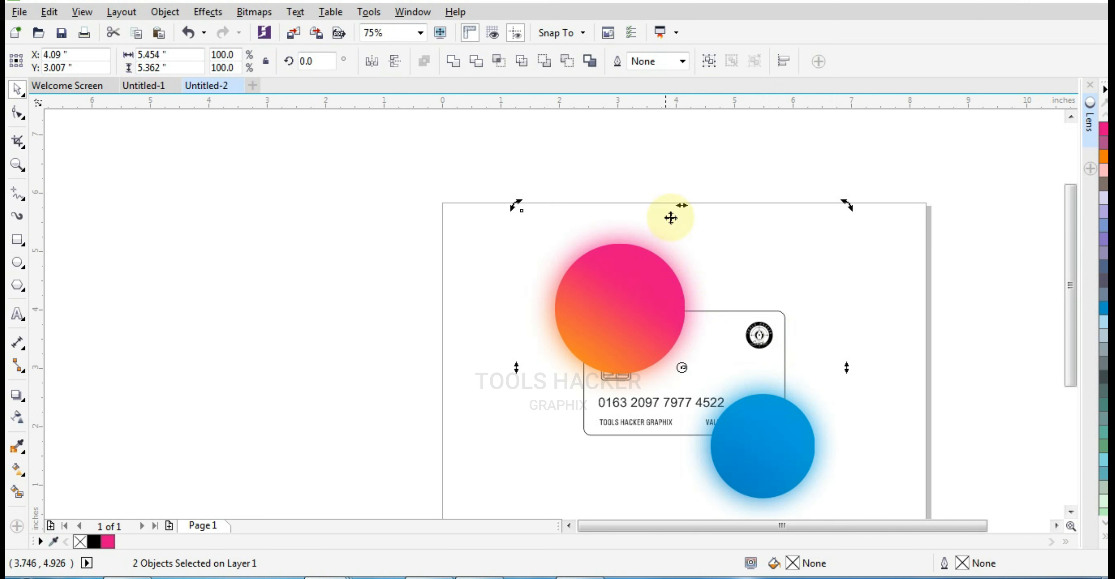
{"action": "left_click", "coordinate": [657, 160]}
{"action": "right_click", "coordinate": [624, 304]}
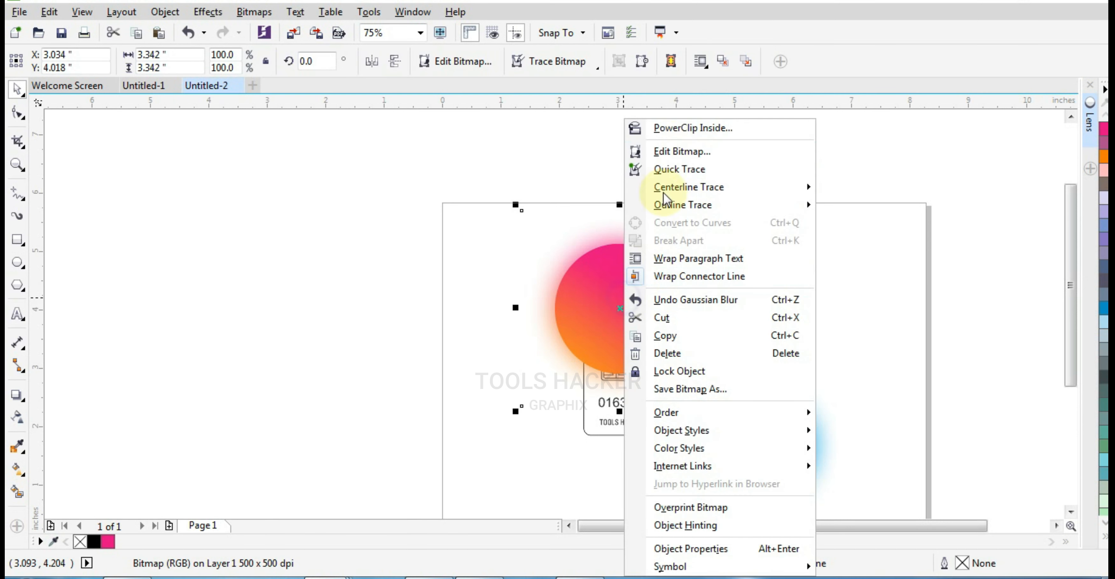
{"action": "left_click", "coordinate": [671, 134]}
{"action": "left_click", "coordinate": [732, 316]}
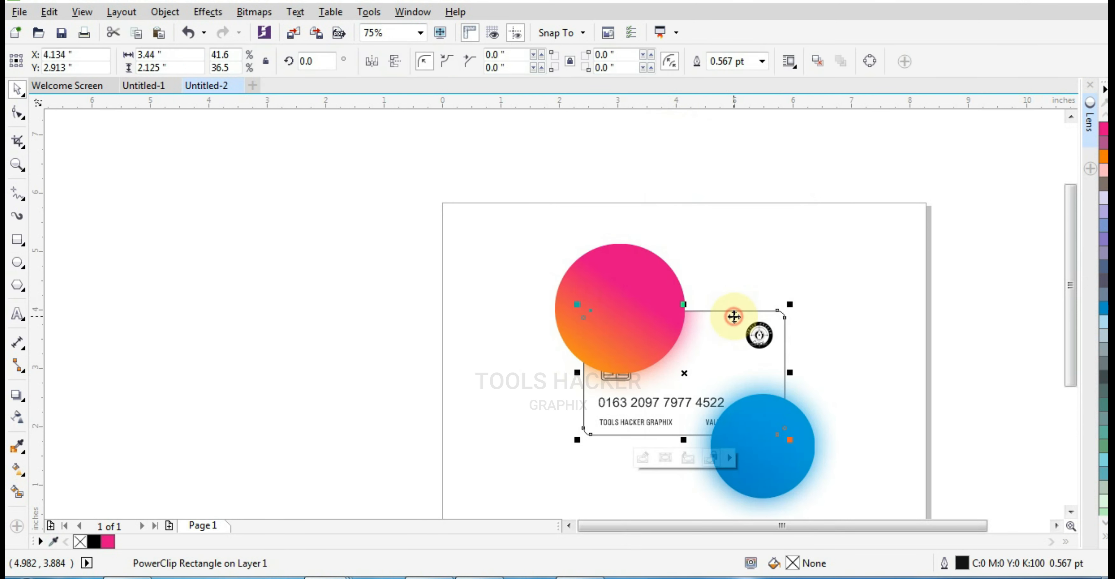
{"action": "left_click", "coordinate": [766, 439]}
{"action": "left_click", "coordinate": [895, 428]}
{"action": "left_click", "coordinate": [790, 457]}
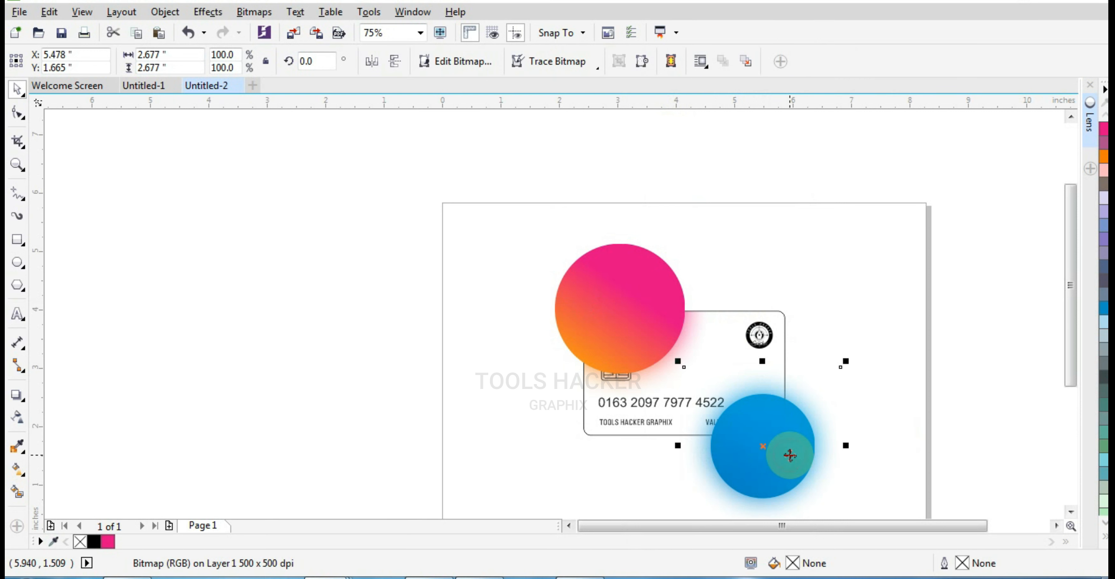
{"action": "right_click", "coordinate": [790, 455]}
{"action": "left_click", "coordinate": [846, 9]}
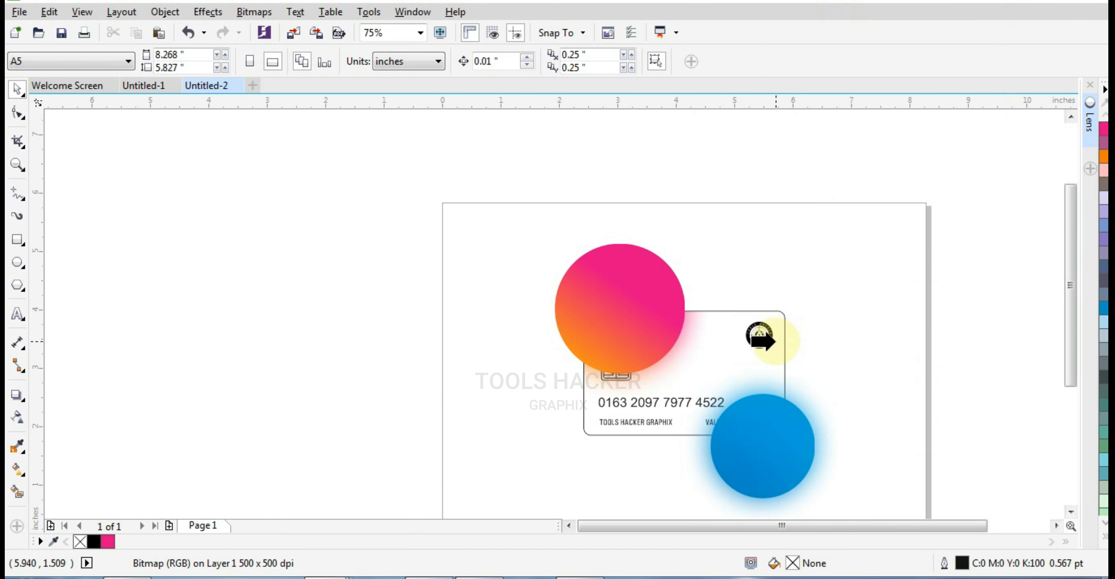
{"action": "left_click", "coordinate": [734, 321]}
{"action": "left_click", "coordinate": [845, 306]}
{"action": "left_click", "coordinate": [657, 311]}
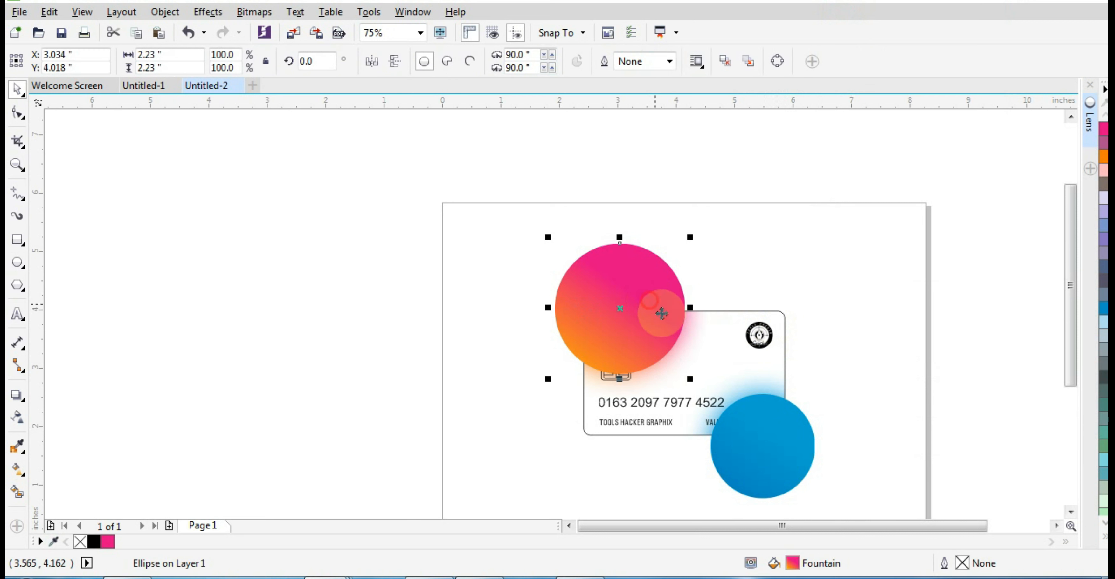
{"action": "left_click", "coordinate": [787, 435]}
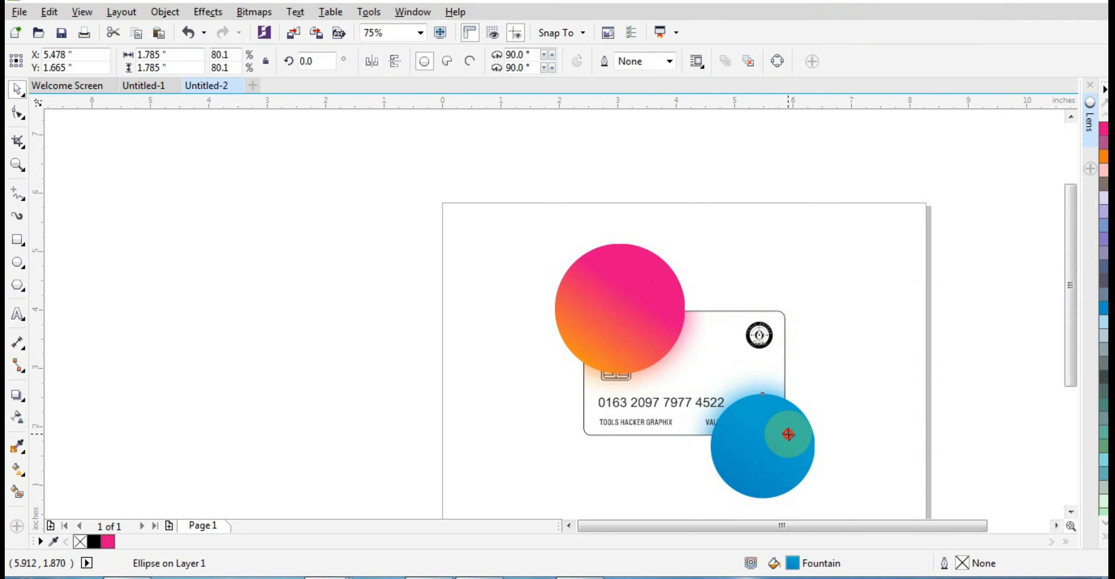
{"action": "left_click", "coordinate": [774, 323]}
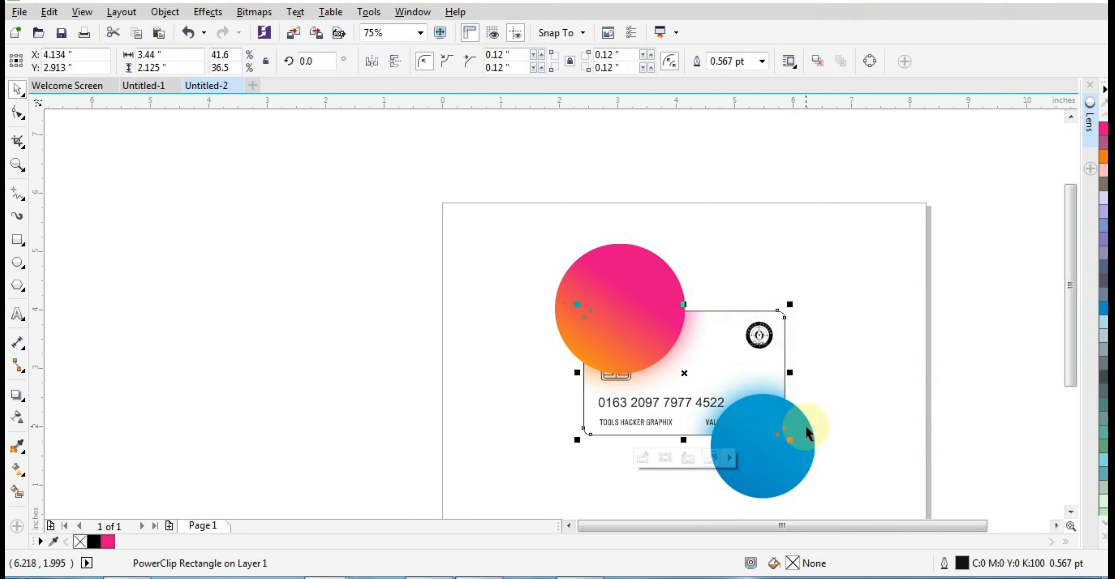
{"action": "left_click", "coordinate": [807, 433], "text": "shift"}
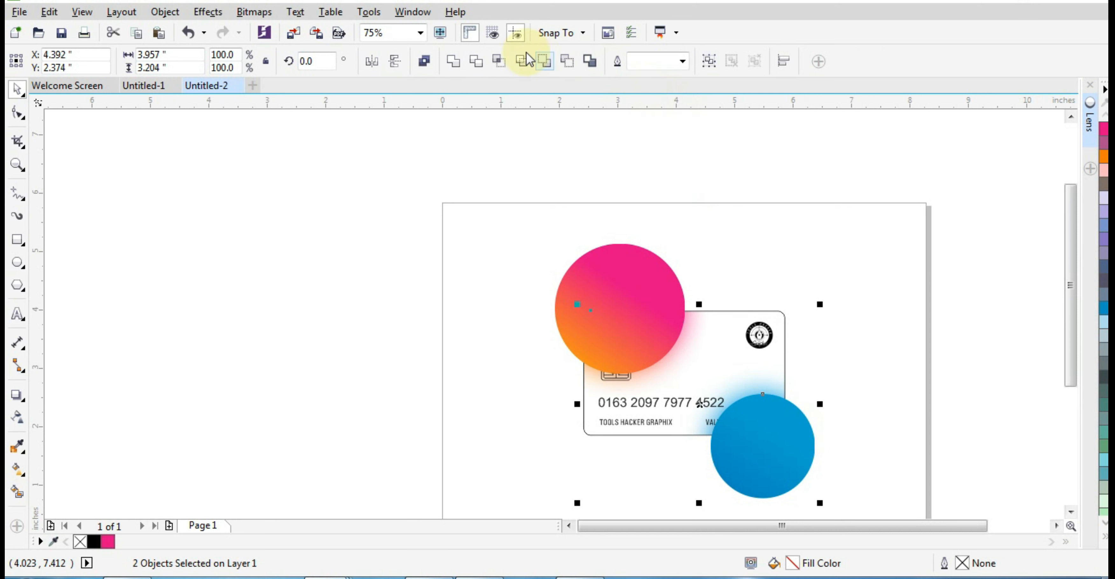
{"action": "left_click", "coordinate": [476, 61]}
{"action": "left_click", "coordinate": [600, 175]}
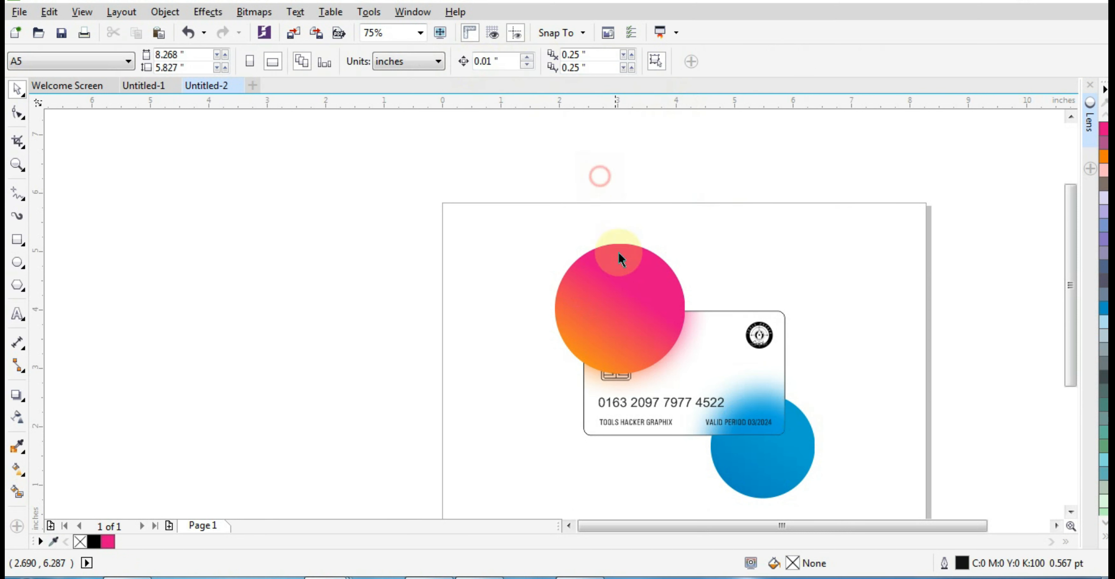
{"action": "left_click", "coordinate": [667, 291]}
{"action": "left_click", "coordinate": [751, 311], "text": "shift"}
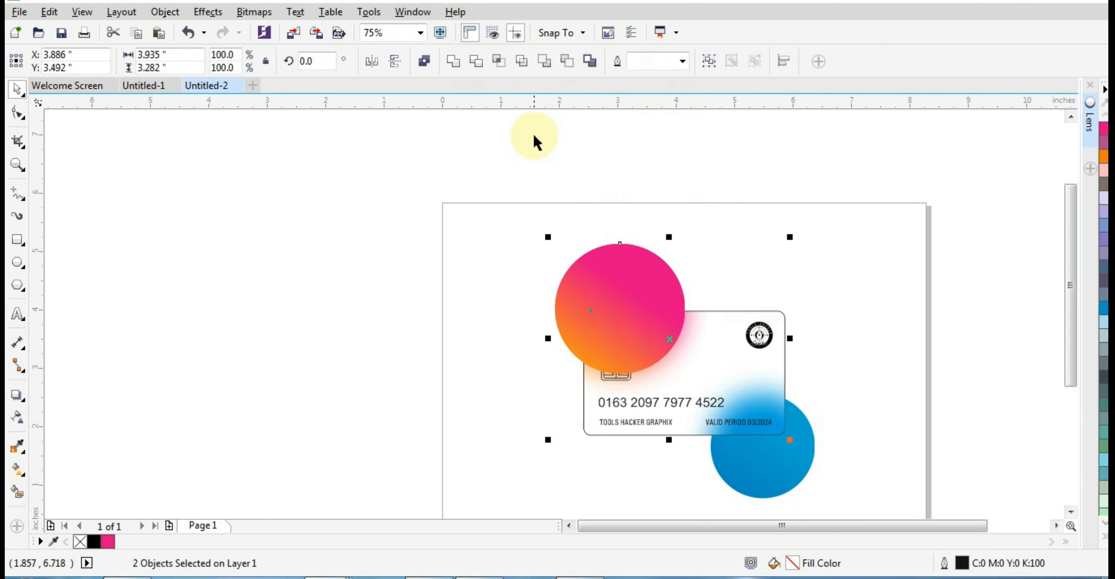
{"action": "left_click", "coordinate": [476, 61]}
{"action": "left_click", "coordinate": [622, 198]}
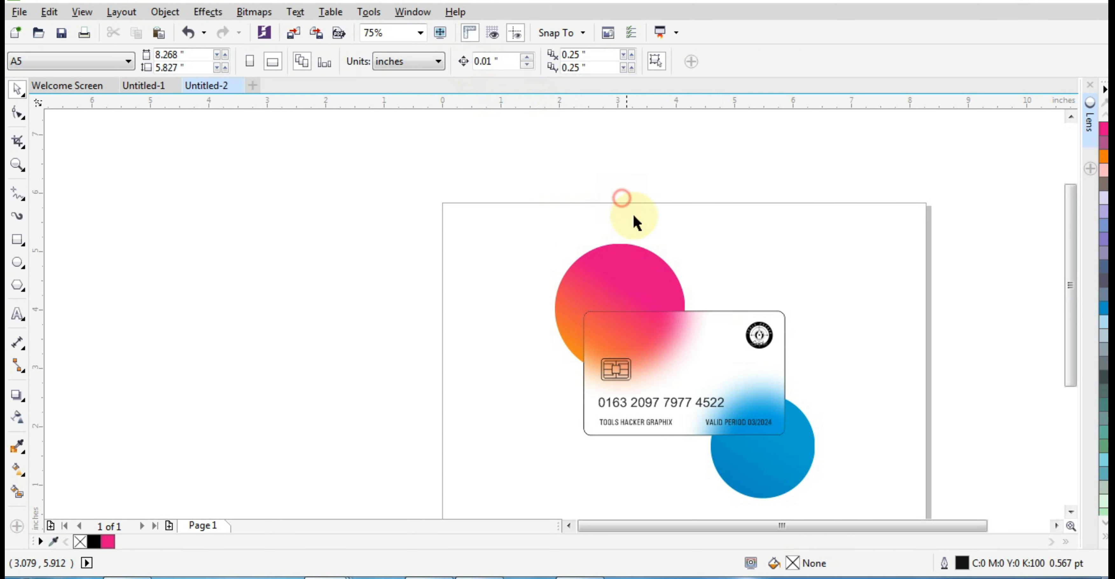
{"action": "left_click", "coordinate": [709, 319]}
{"action": "left_click", "coordinate": [847, 332]}
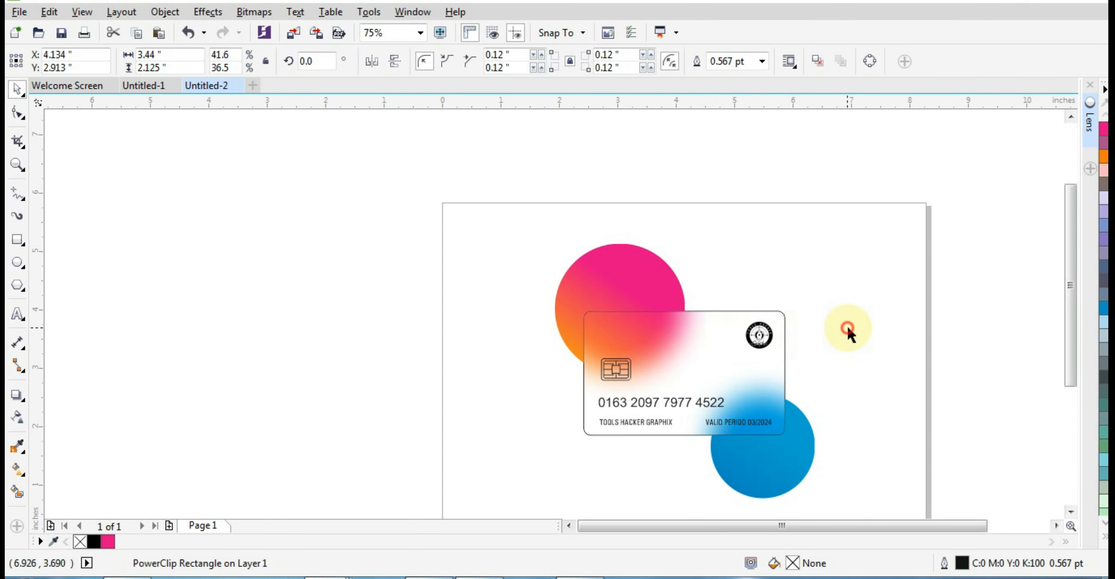
{"action": "left_click_drag", "start_coordinate": [872, 298], "coordinate": [592, 440]}
{"action": "left_click", "coordinate": [834, 372]}
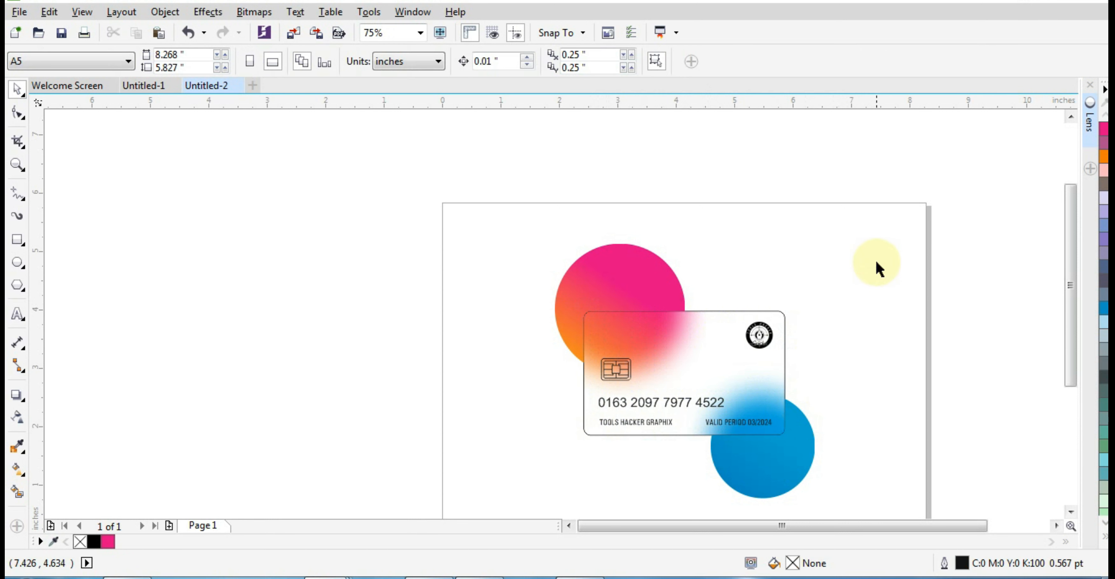
{"action": "left_click_drag", "start_coordinate": [876, 260], "coordinate": [745, 358]}
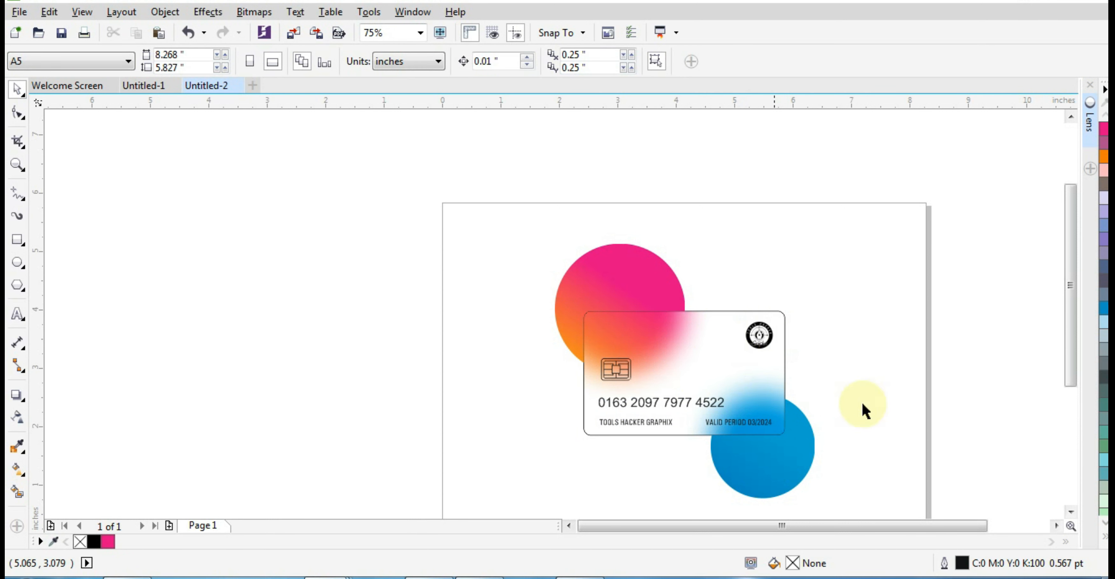
{"action": "left_click", "coordinate": [1102, 540]}
{"action": "left_click", "coordinate": [1050, 266]}
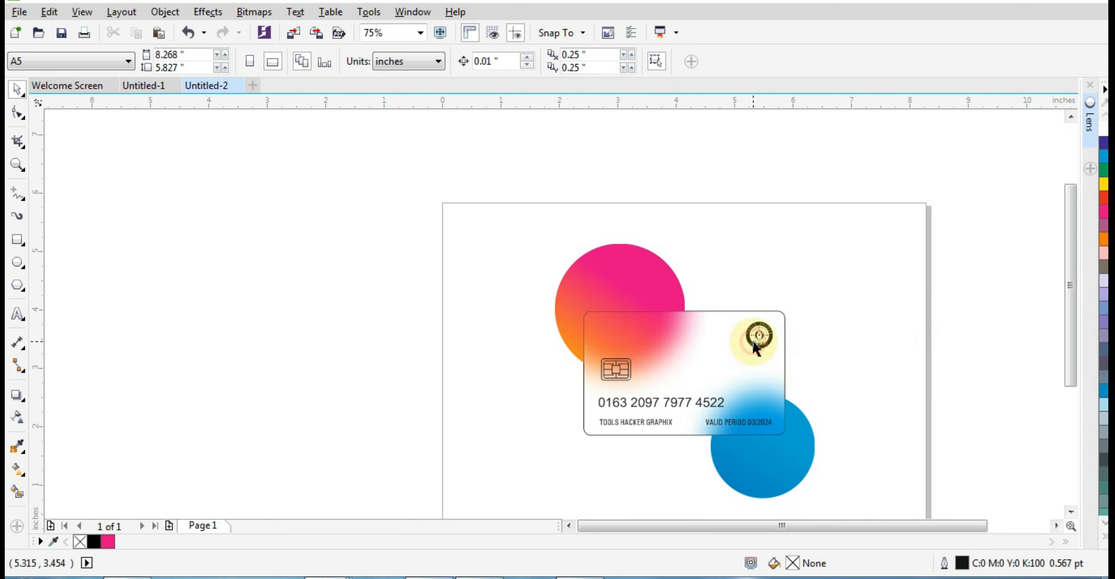
Ungroup the card and delete its logo.
{"action": "left_click", "coordinate": [753, 339]}
{"action": "key", "text": "ctrl+u"}
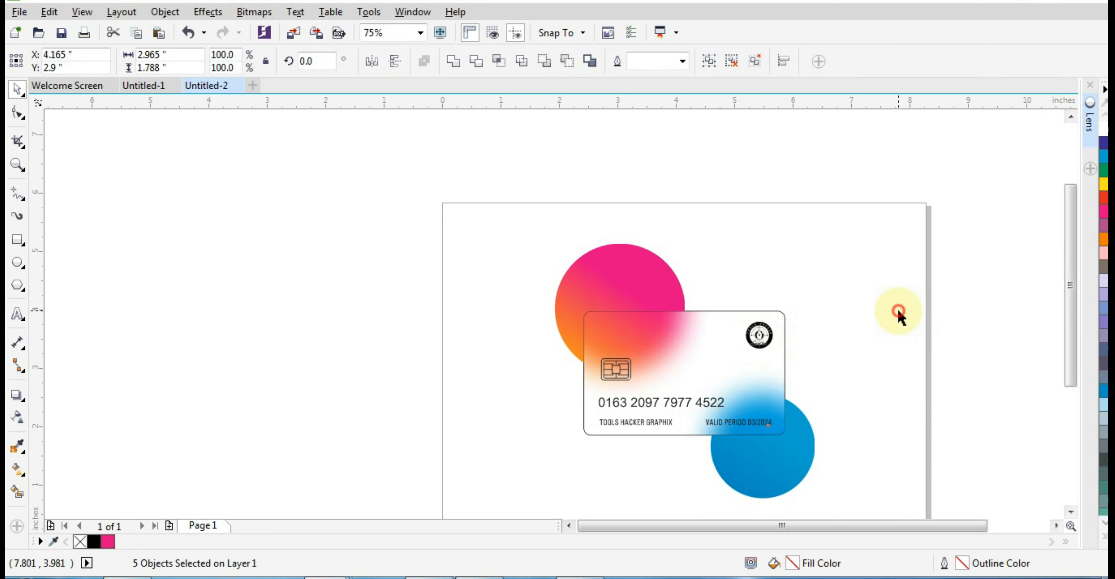
{"action": "left_click_drag", "start_coordinate": [870, 300], "coordinate": [736, 355]}
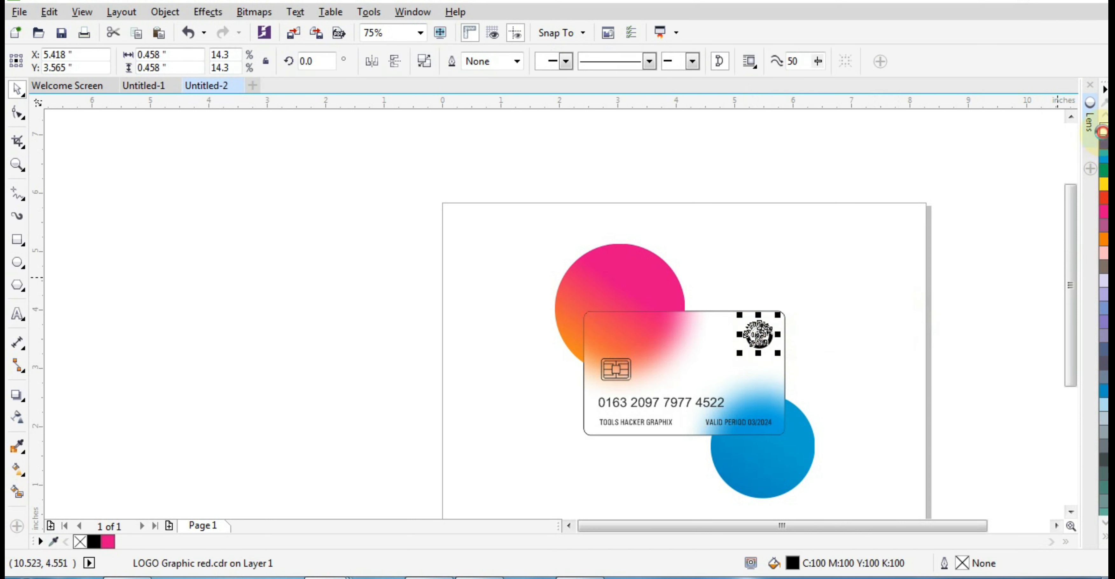
{"action": "key", "text": "Delete"}
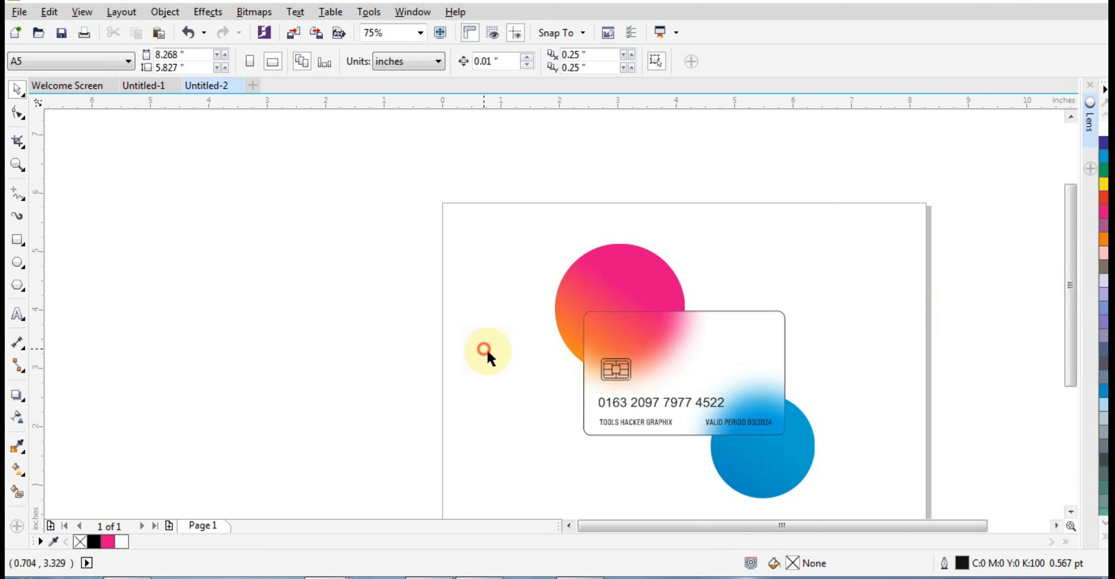
Make the chip, card number, card text and card outline white.
{"action": "left_click_drag", "start_coordinate": [486, 350], "coordinate": [643, 399]}
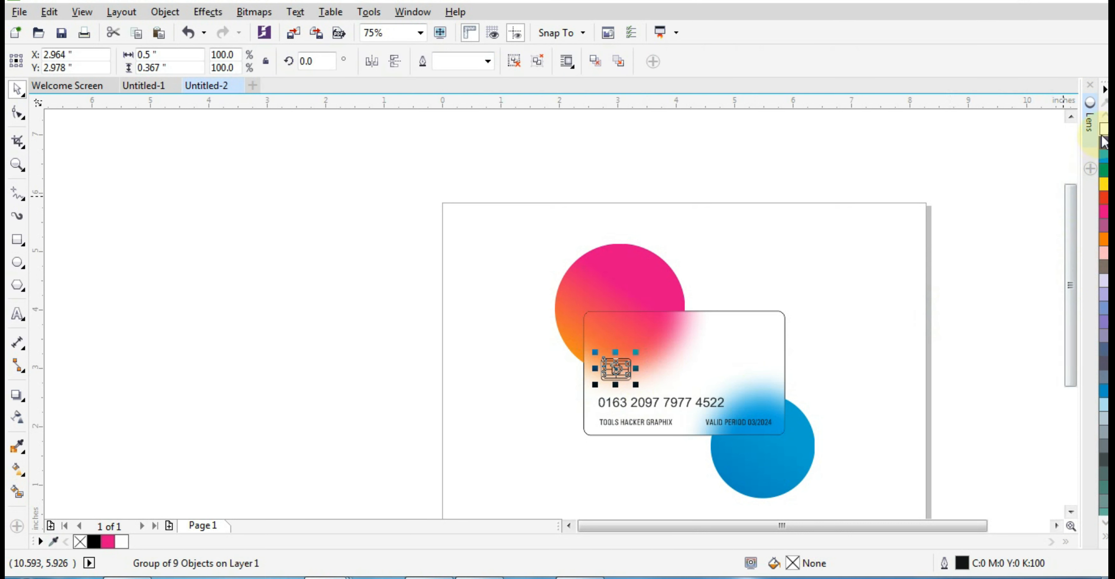
{"action": "left_click_drag", "start_coordinate": [418, 387], "coordinate": [784, 443]}
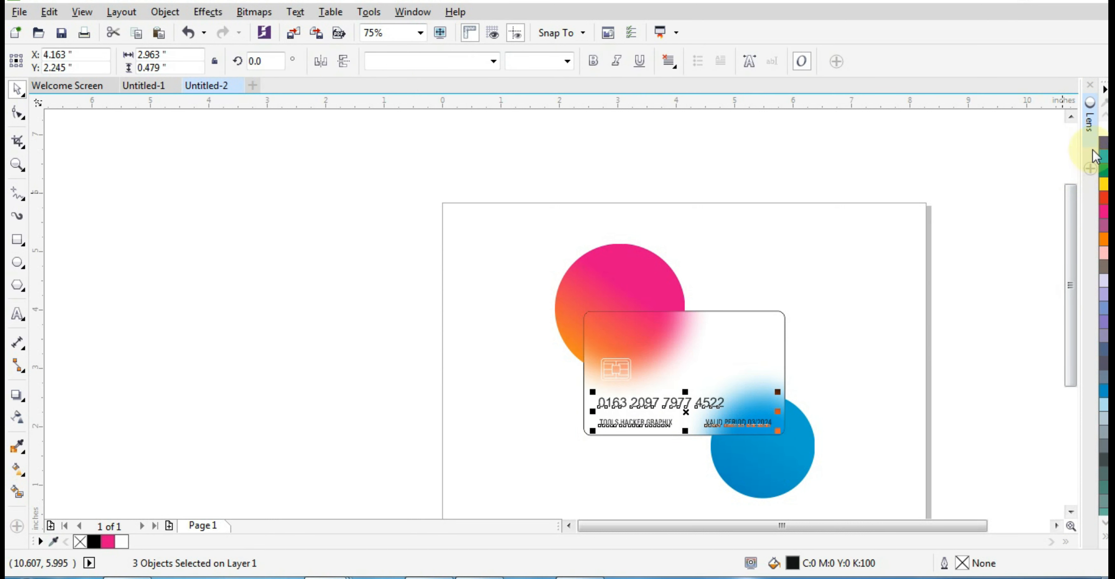
{"action": "left_click", "coordinate": [880, 316]}
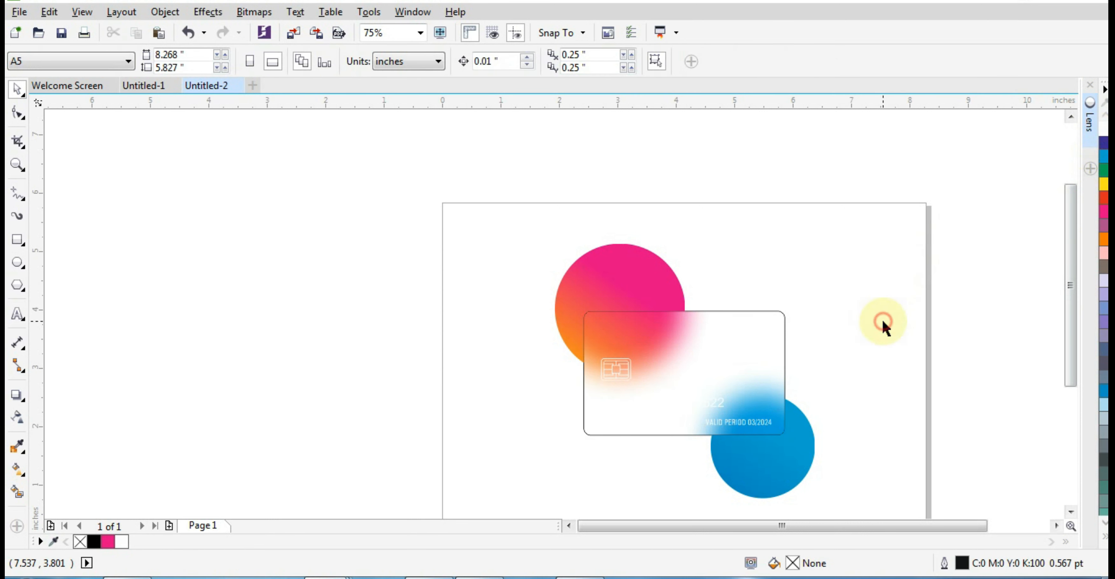
{"action": "left_click", "coordinate": [710, 321]}
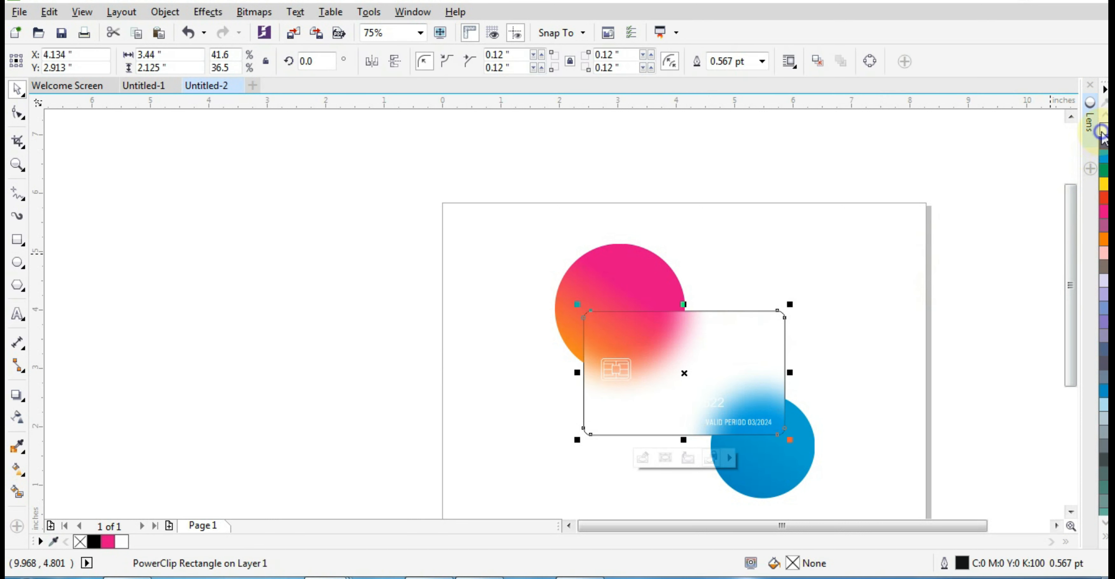
{"action": "left_click", "coordinate": [411, 391]}
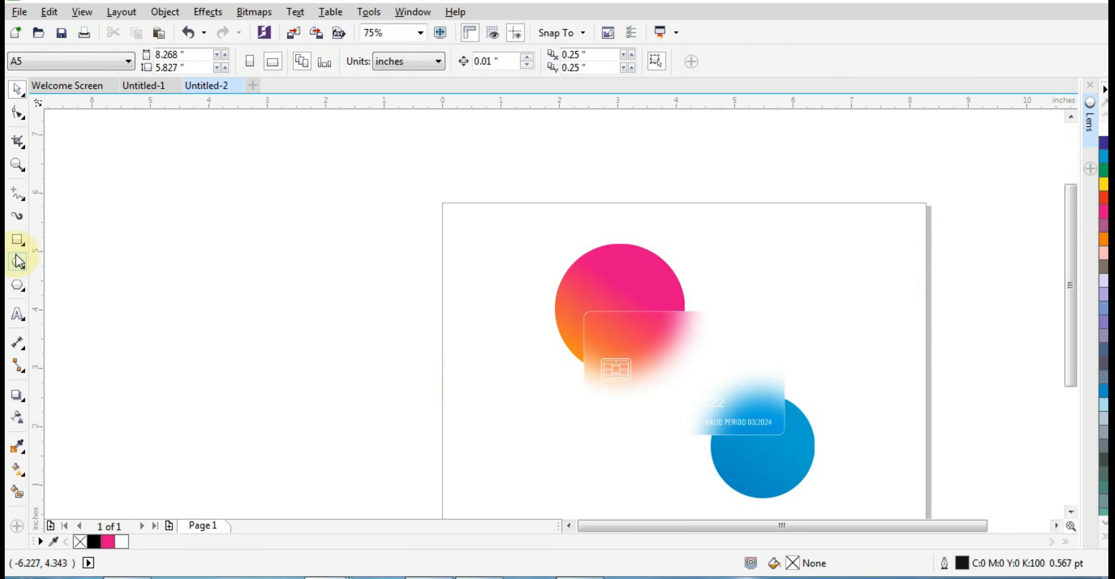
Draw a white-filled rectangle to the left of the page.
{"action": "double_click", "coordinate": [17, 241]}
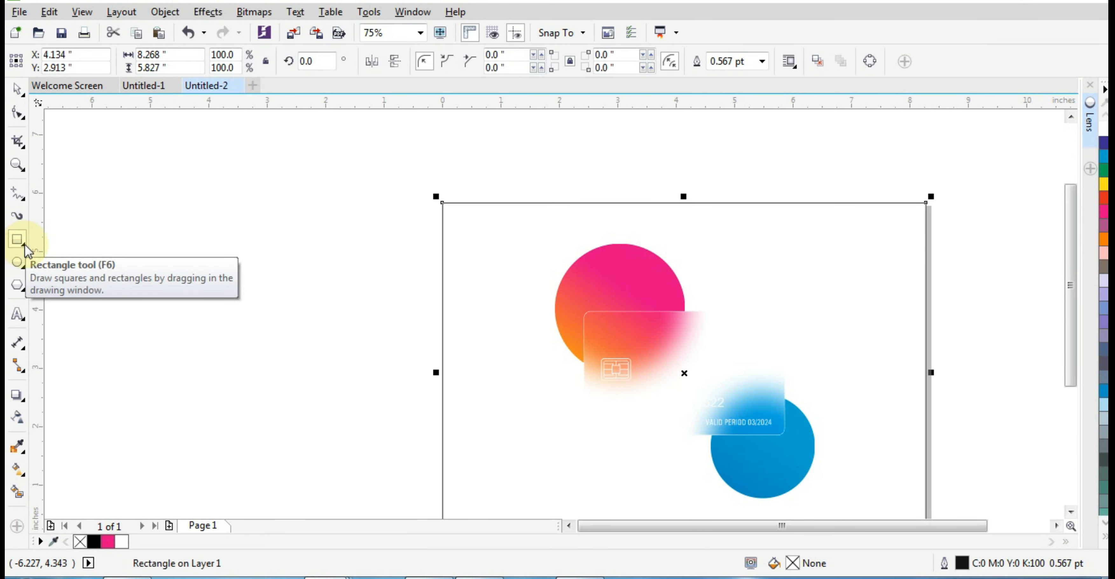
{"action": "key", "text": "ctrl+z"}
{"action": "left_click", "coordinate": [24, 245]}
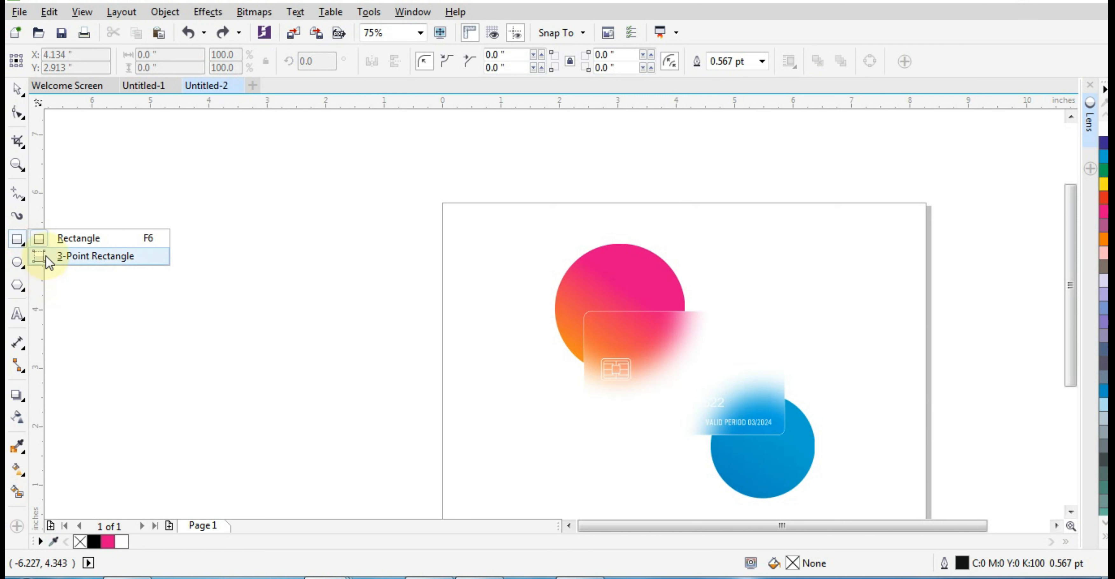
{"action": "left_click", "coordinate": [43, 239]}
{"action": "left_click_drag", "start_coordinate": [268, 321], "coordinate": [486, 457]}
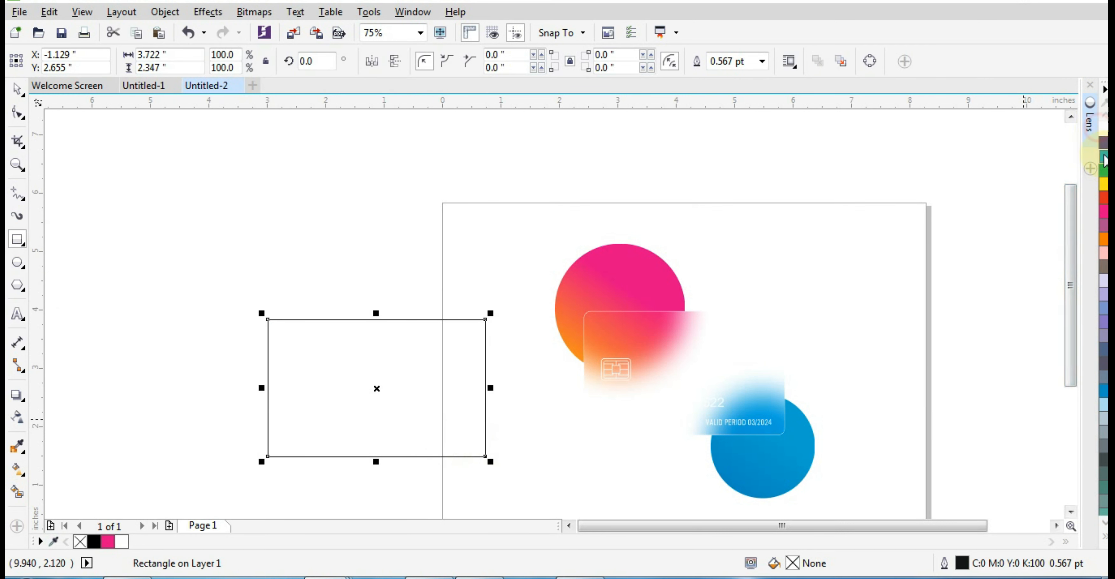
{"action": "left_click", "coordinate": [1103, 132]}
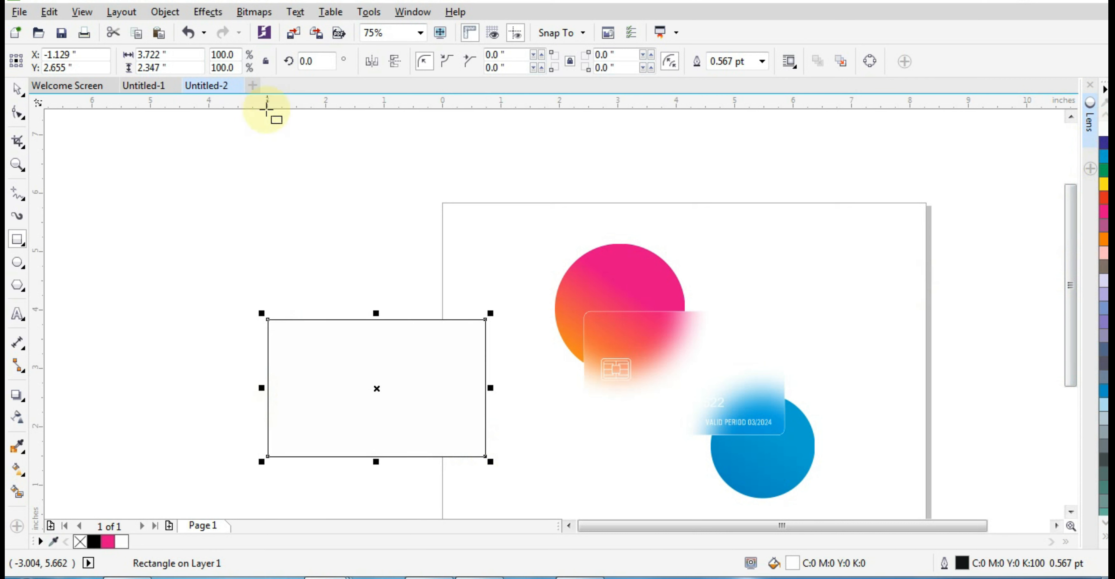
Give the rectangle uniform transparency of 90.
{"action": "left_click", "coordinate": [19, 416]}
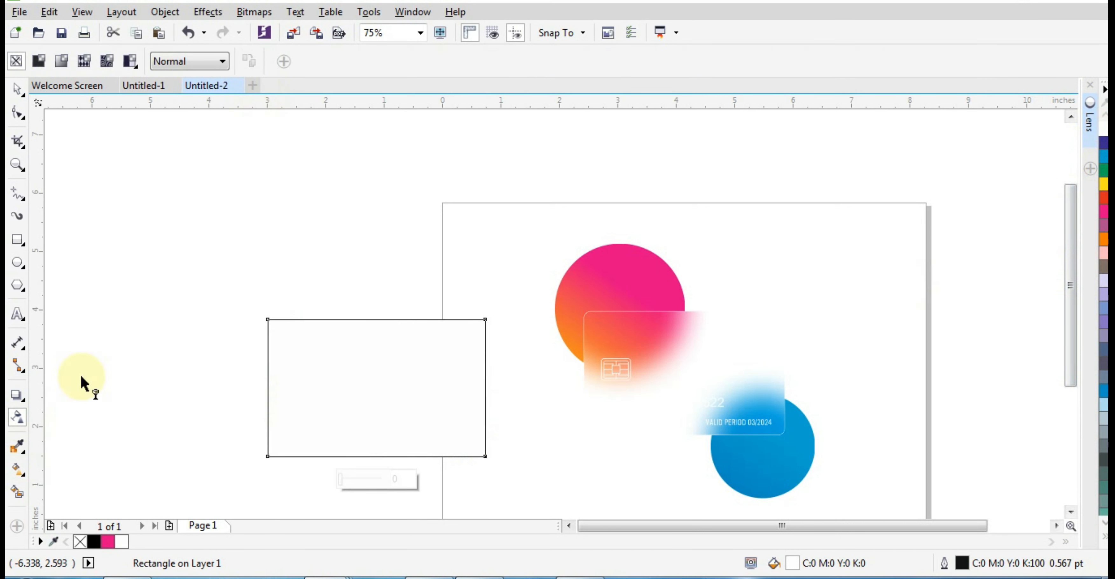
{"action": "left_click", "coordinate": [38, 61]}
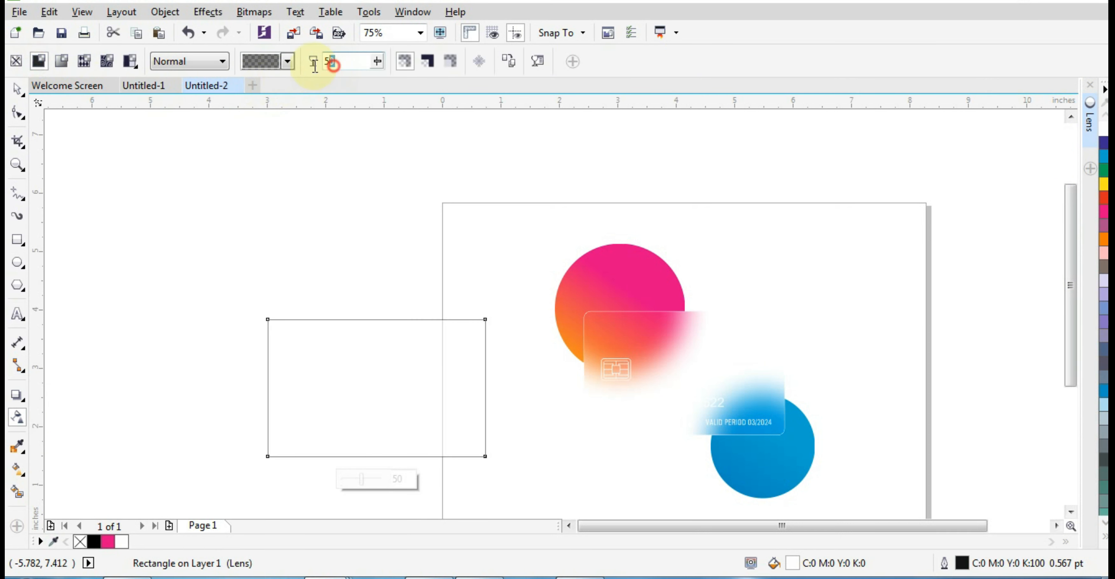
{"action": "type", "text": "90"}
{"action": "key", "text": "Return"}
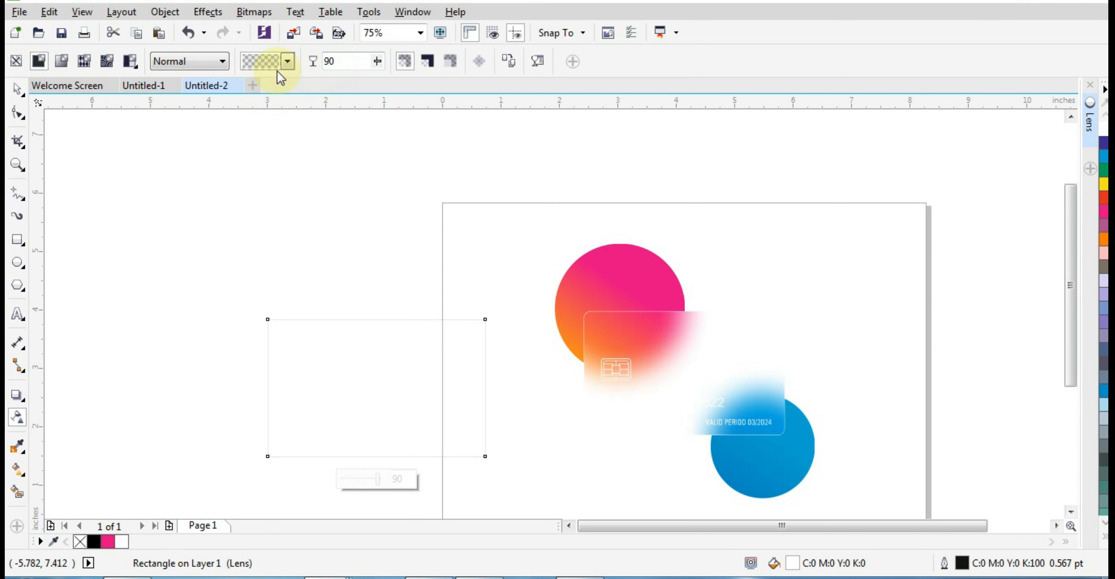
{"action": "left_click", "coordinate": [17, 90]}
PowerClip the transparent rectangle inside the pink circle.
{"action": "right_click", "coordinate": [300, 331]}
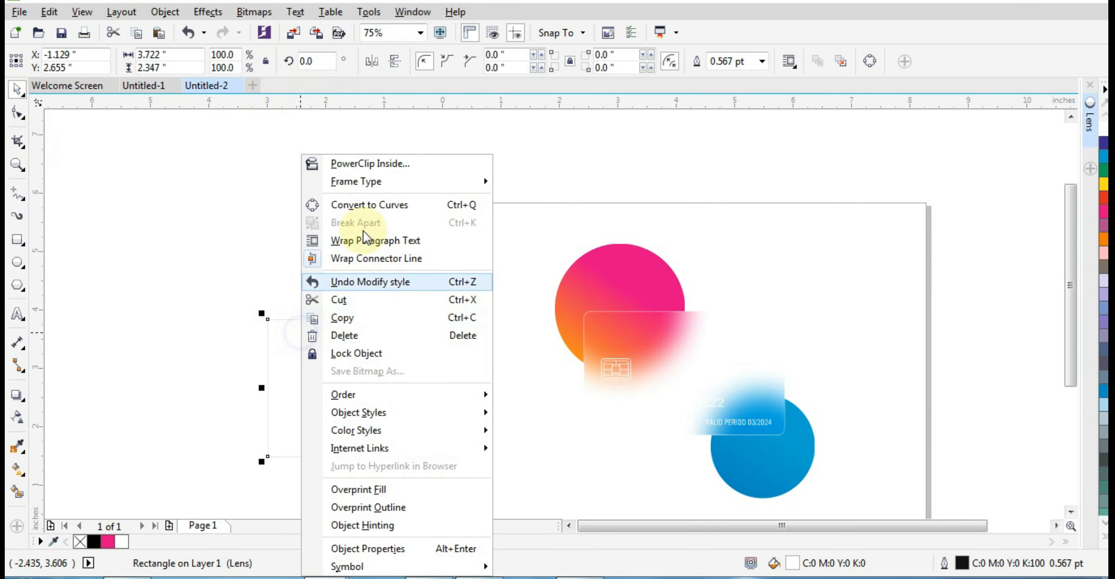
{"action": "left_click", "coordinate": [360, 168]}
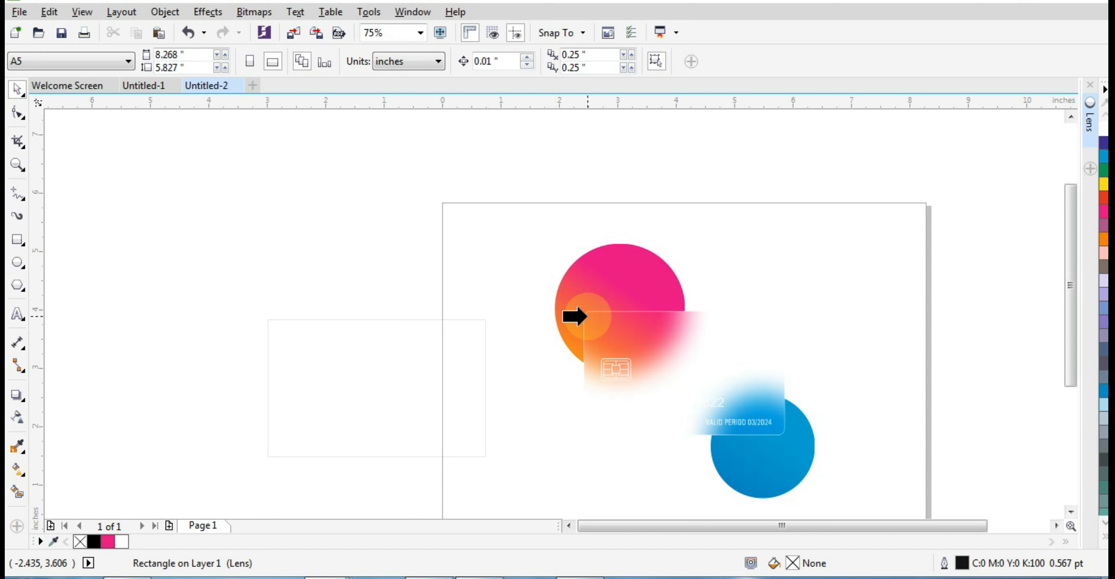
{"action": "left_click", "coordinate": [563, 322]}
{"action": "left_click", "coordinate": [428, 331]}
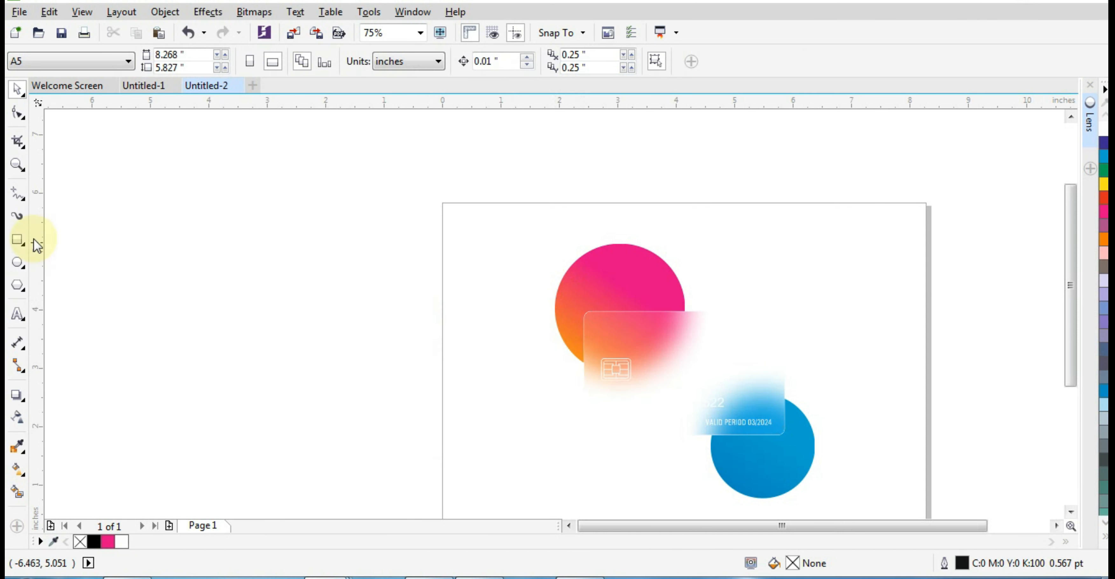
Add a page-sized rectangle filled with black.
{"action": "double_click", "coordinate": [17, 241]}
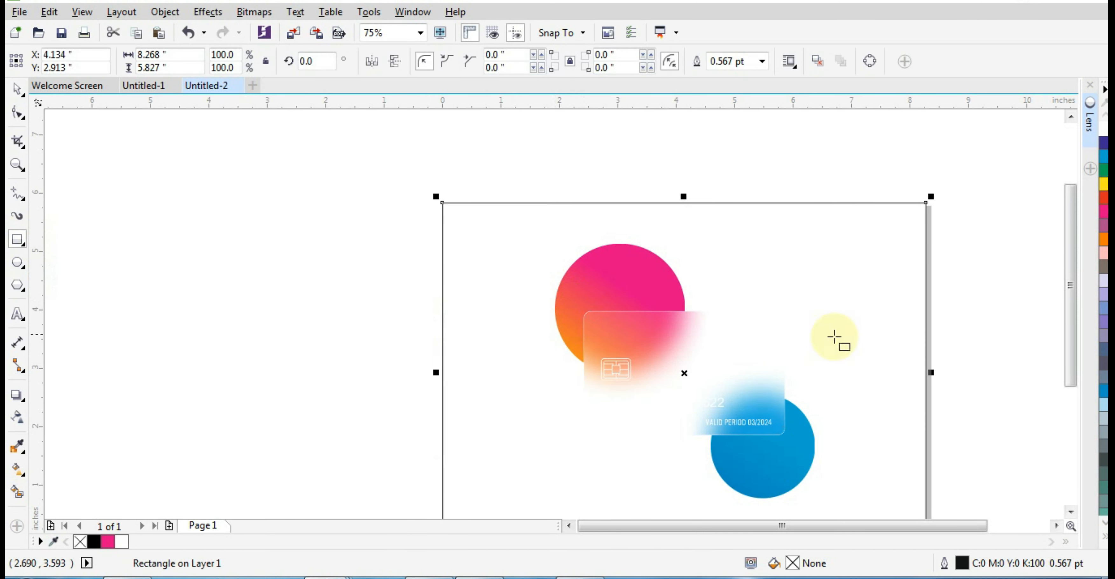
{"action": "left_click", "coordinate": [1103, 524]}
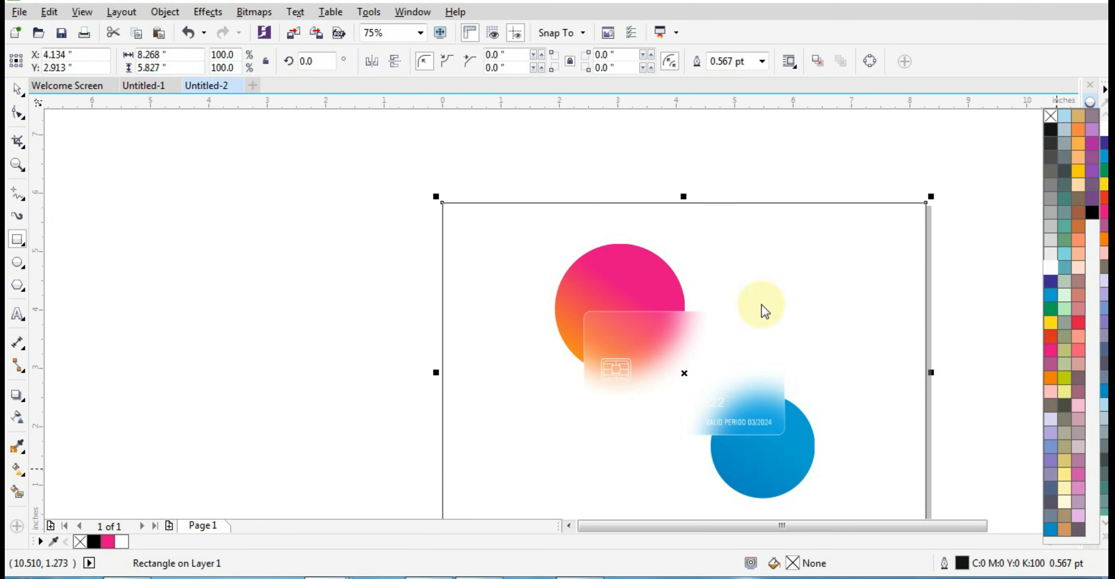
{"action": "scroll", "coordinate": [722, 241], "scroll_direction": "down", "scroll_amount": 1}
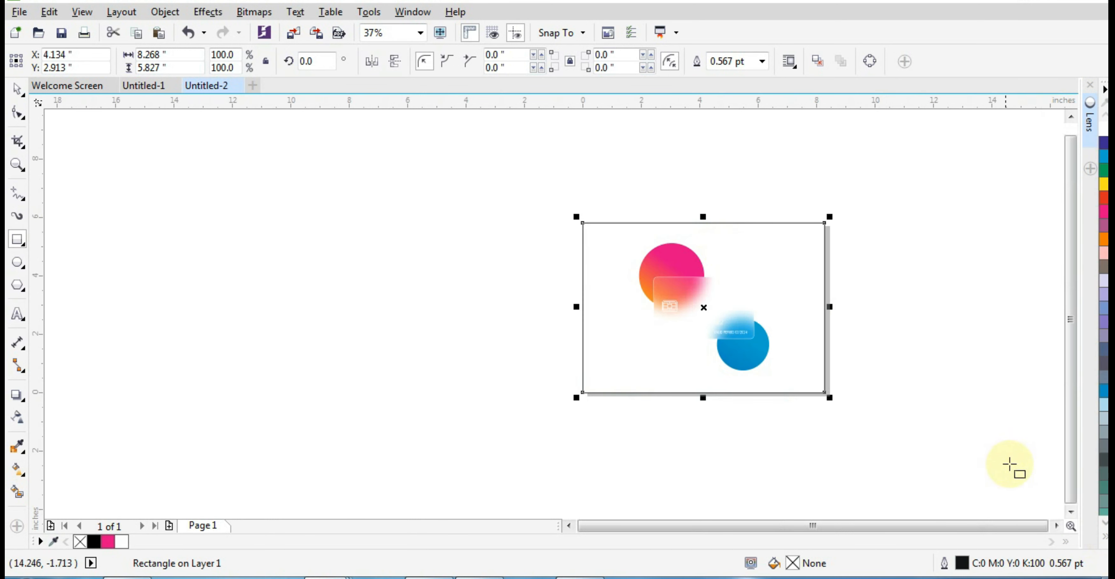
{"action": "left_click", "coordinate": [1103, 542]}
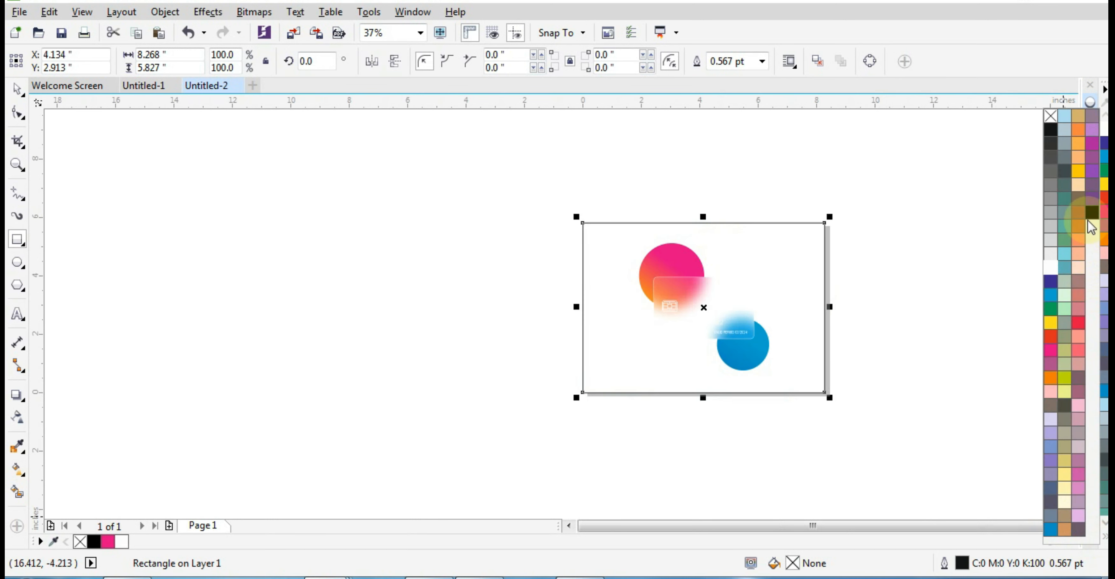
{"action": "left_click", "coordinate": [1092, 212]}
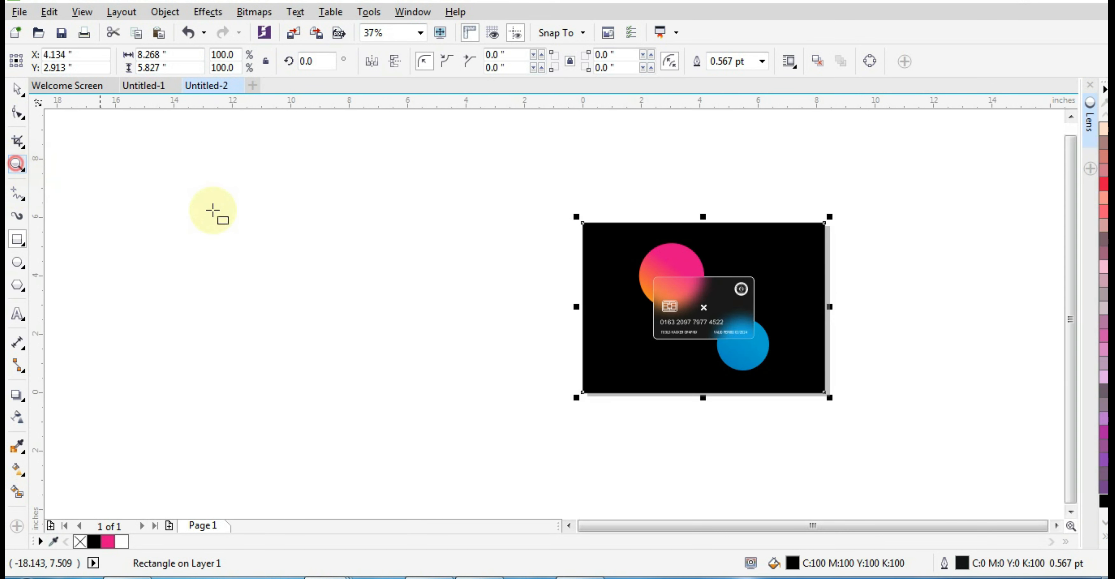
Zoom in on the finished design and preview it full screen.
{"action": "left_click", "coordinate": [15, 163]}
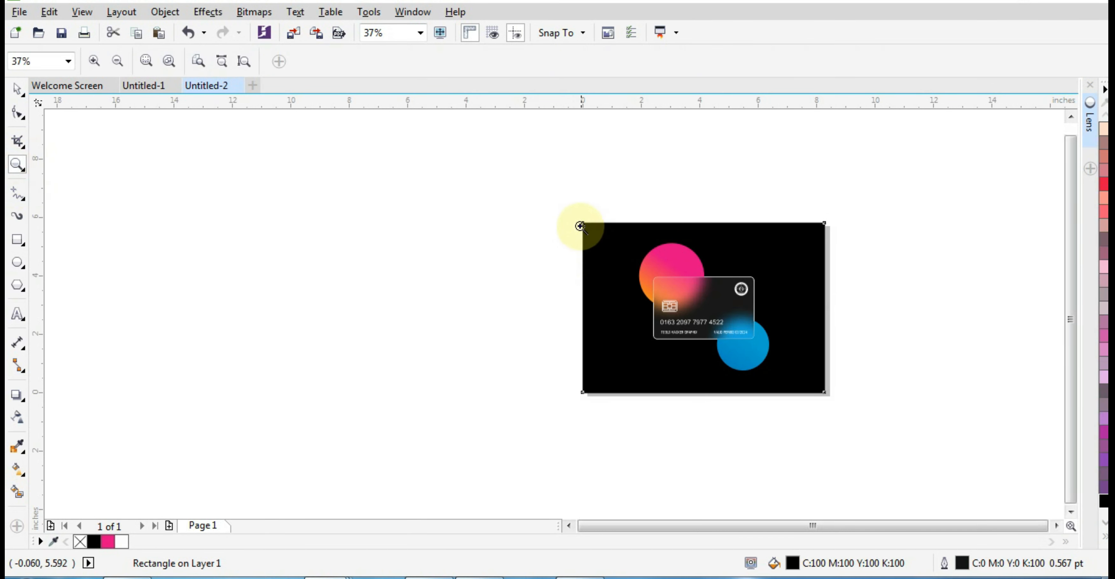
{"action": "left_click_drag", "start_coordinate": [579, 222], "coordinate": [829, 391]}
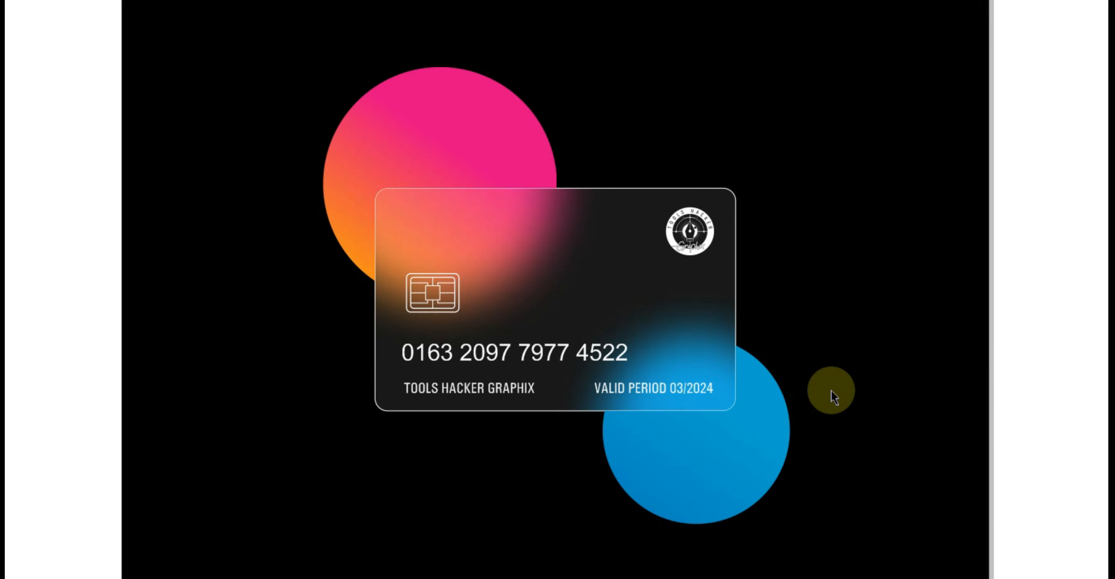
{"action": "key", "text": "Escape"}
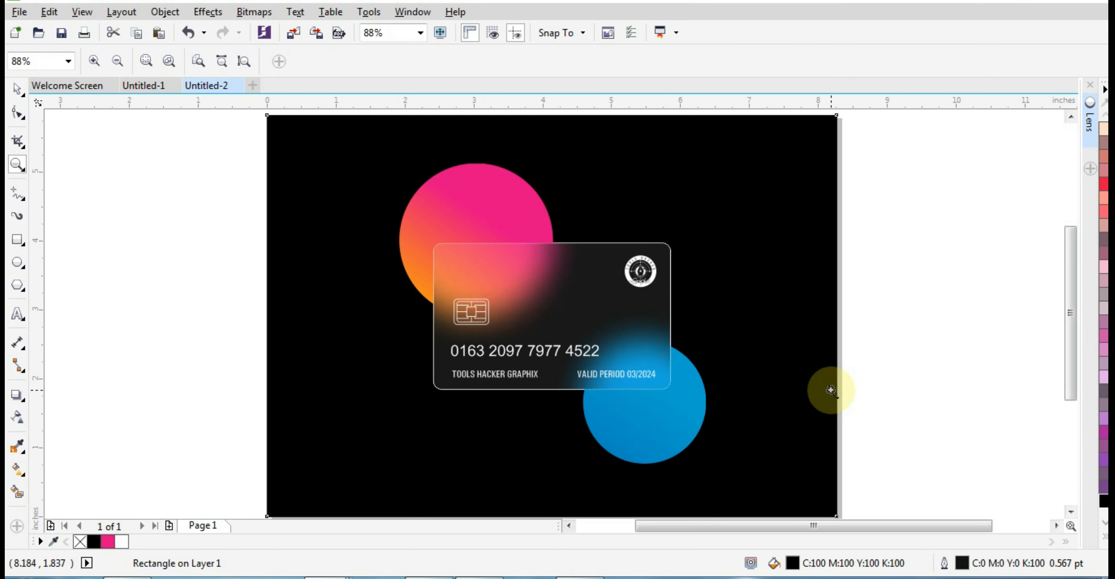